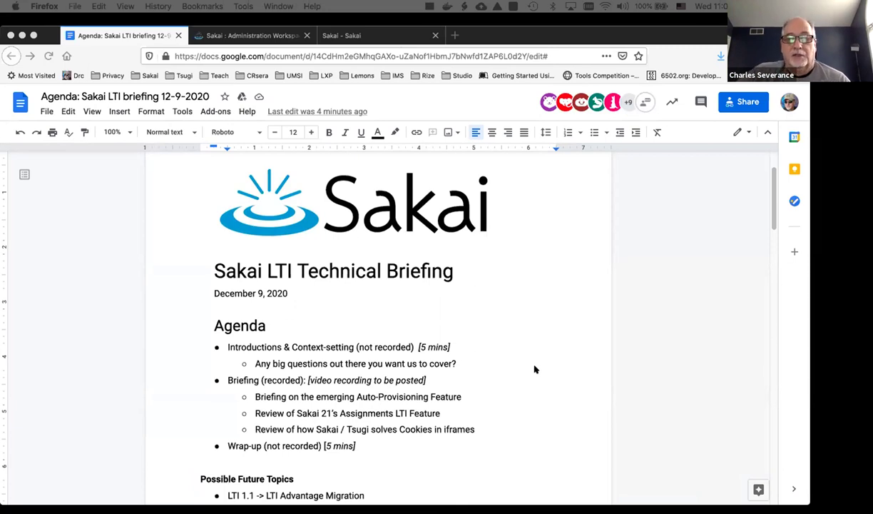
# - Switch to the Sakai Administration Workspace and open its list of installed external tools
pyautogui.click(251, 35)
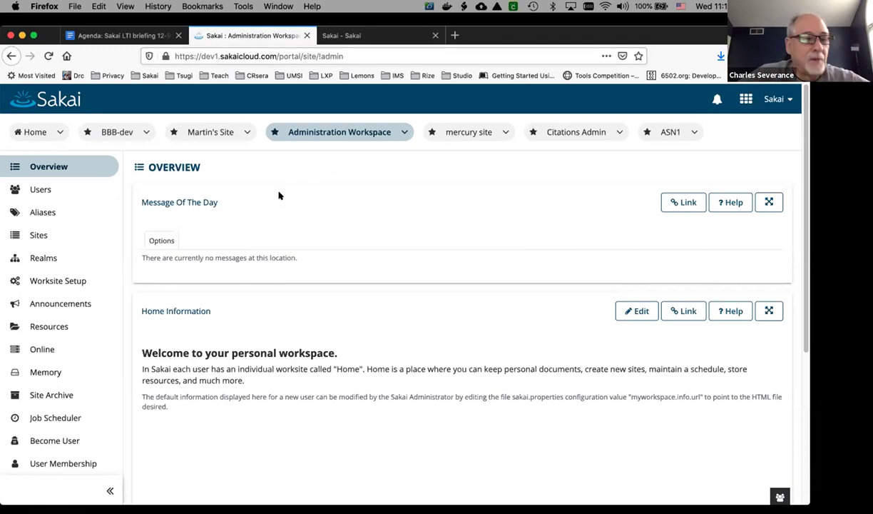
pyautogui.scroll(-5, 65, 371)
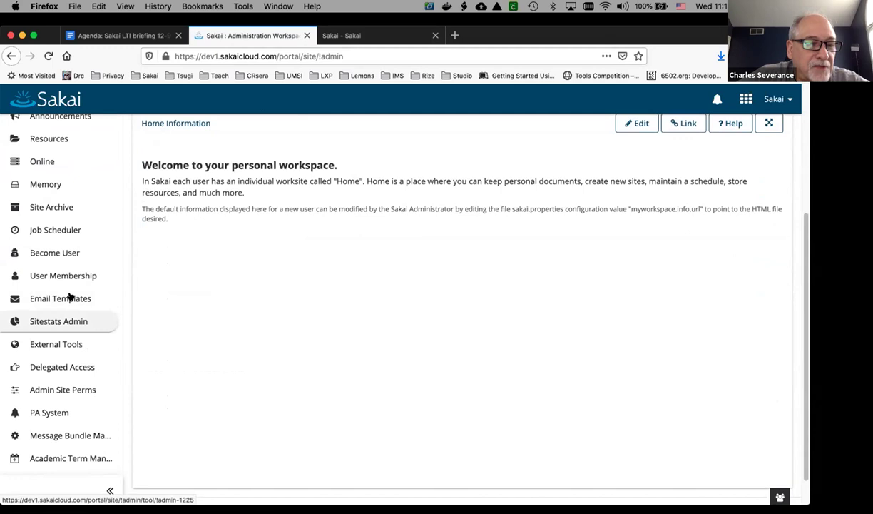
pyautogui.click(69, 341)
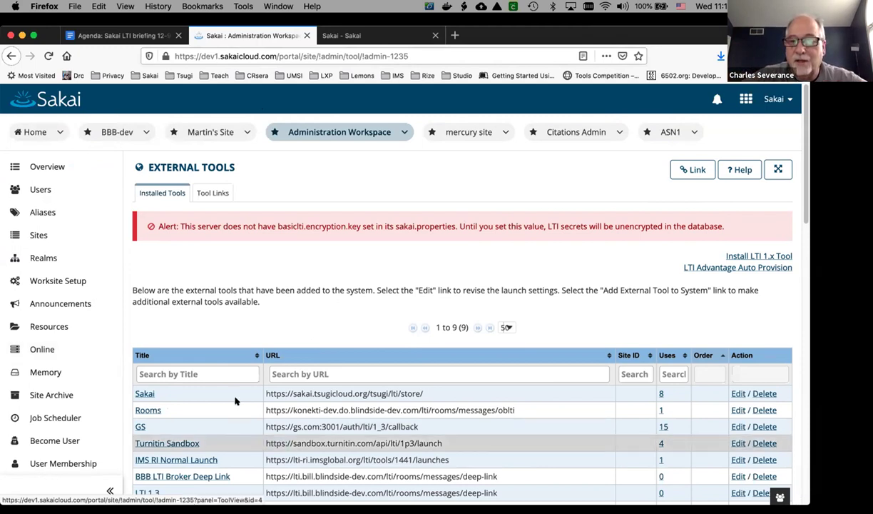
pyautogui.scroll(-3, 286, 301)
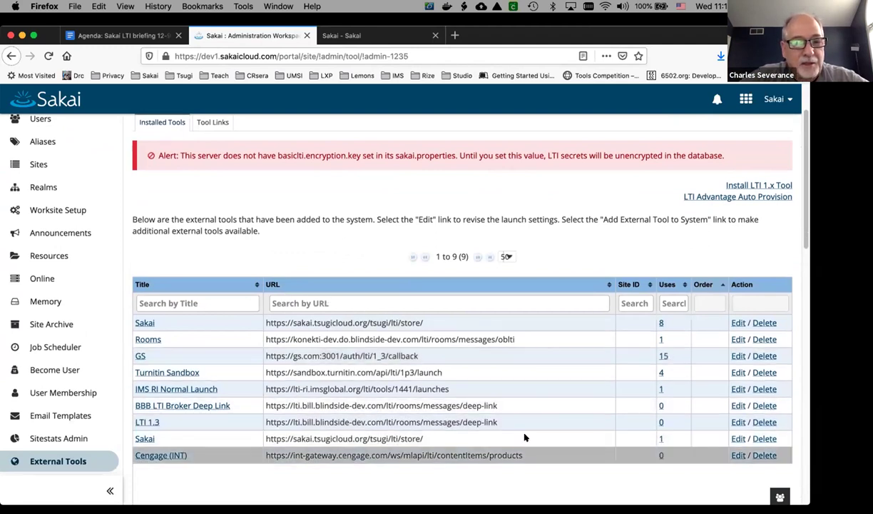
pyautogui.click(764, 438)
pyautogui.click(153, 329)
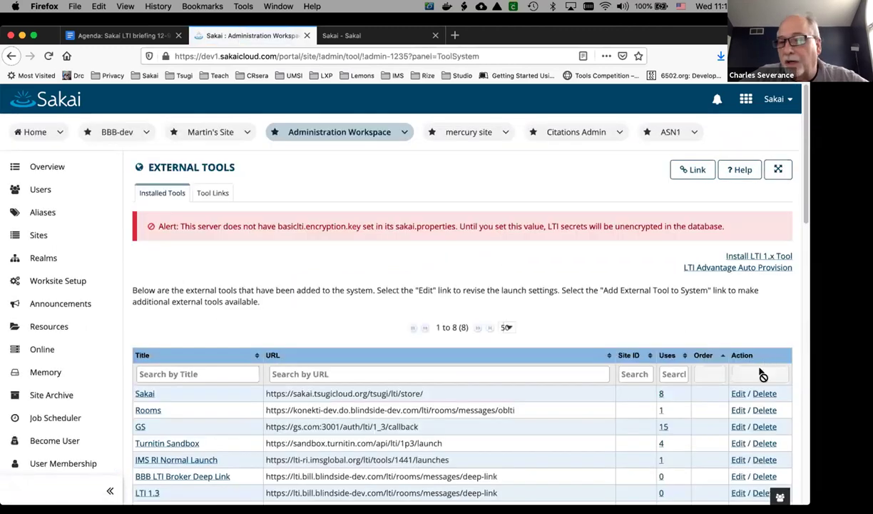
pyautogui.click(756, 394)
pyautogui.press('Return')
pyautogui.scroll(-5, 307, 362)
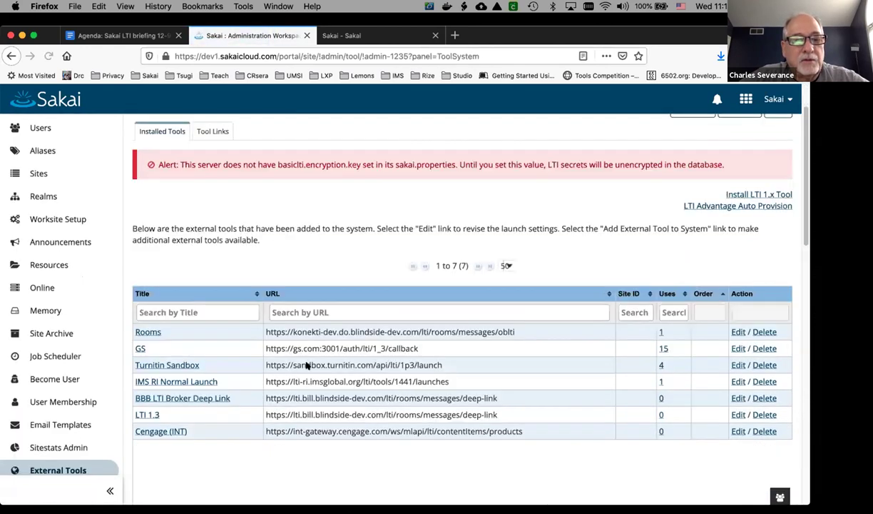
pyautogui.scroll(2, 307, 362)
pyautogui.scroll(2, 307, 364)
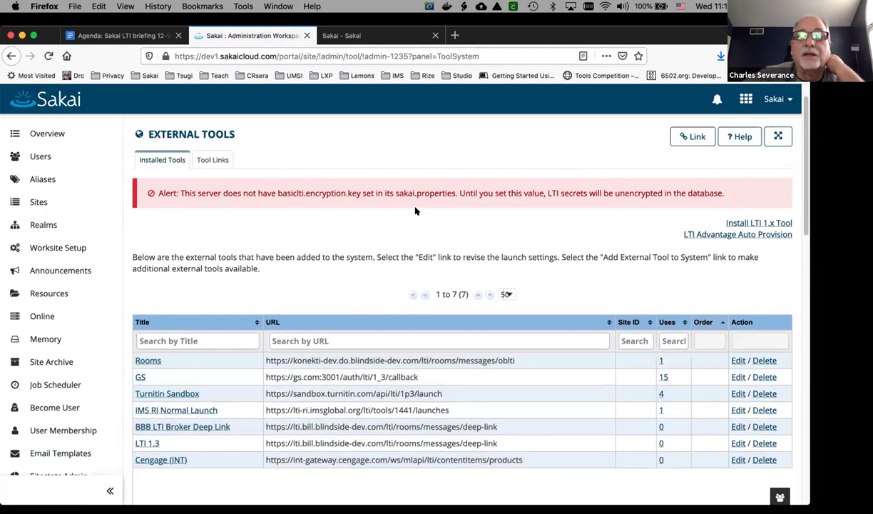
# - Switch to the Tsugi Administration Console and open the tenant key entry with key ID 73
pyautogui.click(371, 34)
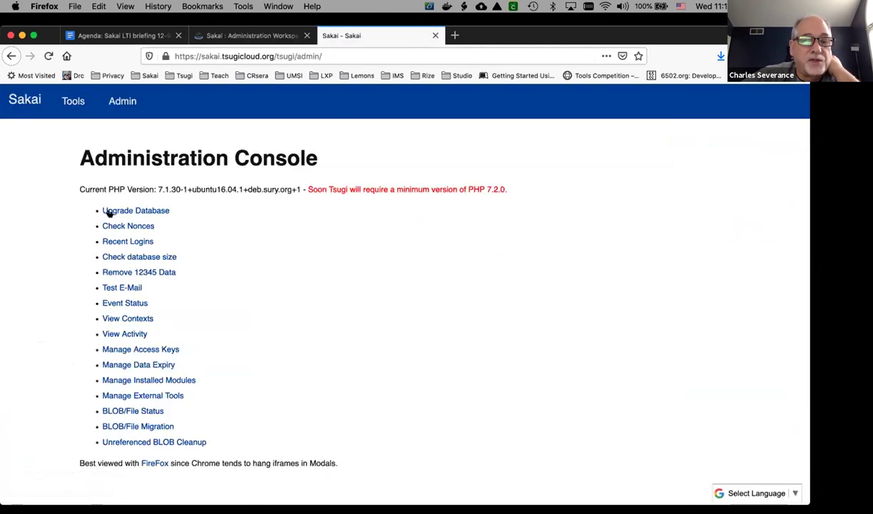
pyautogui.click(157, 349)
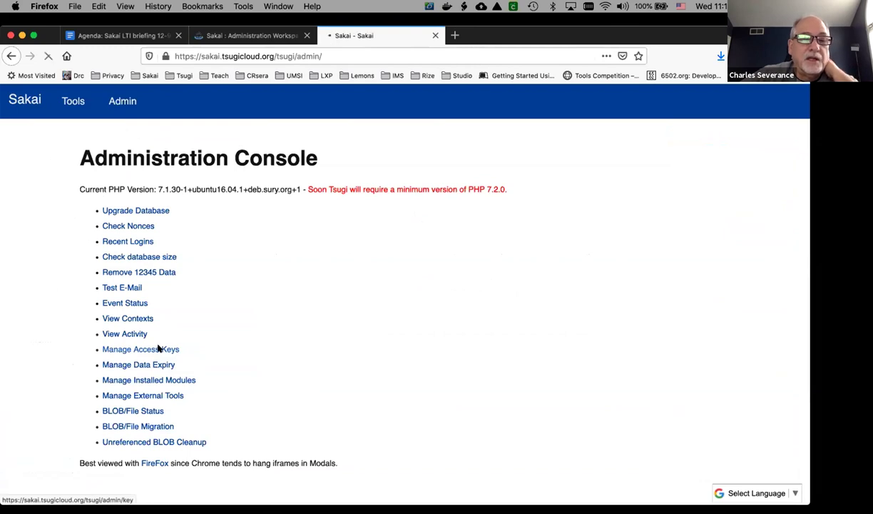
pyautogui.click(256, 202)
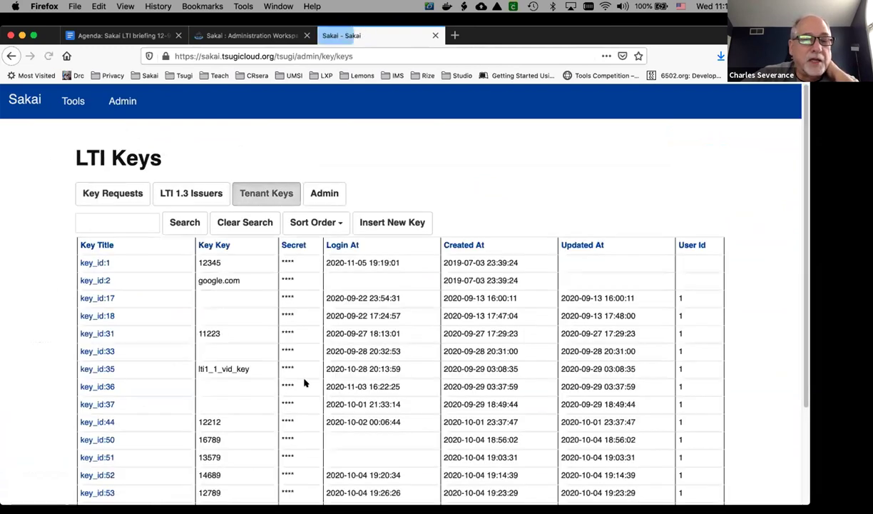
pyautogui.scroll(-3, 304, 383)
pyautogui.click(91, 482)
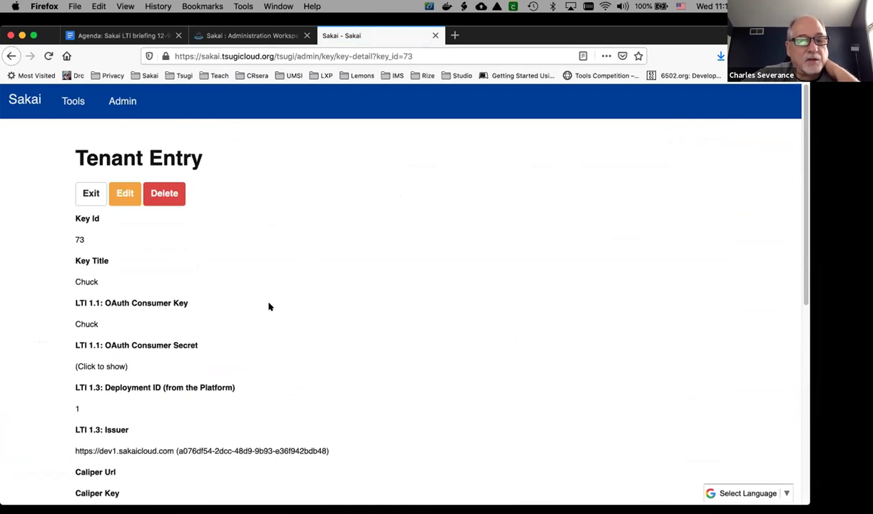
# - Copy the LTI Advantage Auto Configuration URL from the tenant entry
pyautogui.scroll(-4, 269, 306)
pyautogui.scroll(-5, 269, 306)
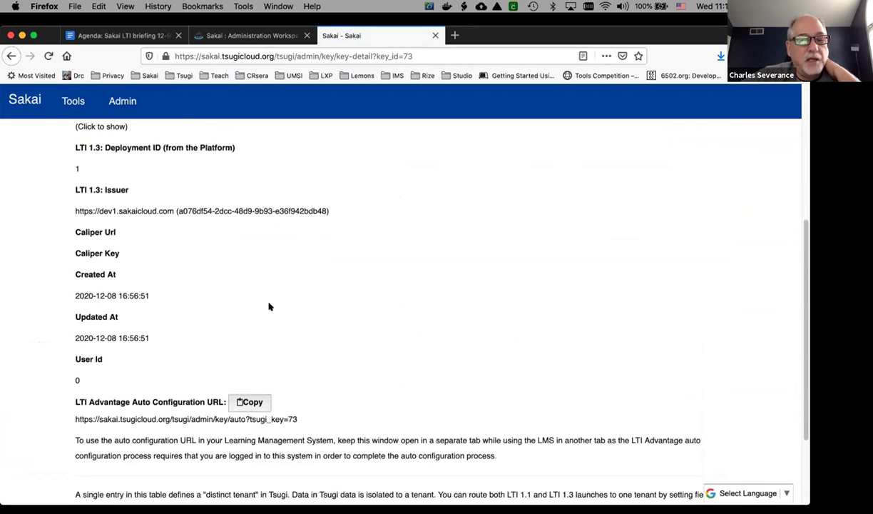
pyautogui.tripleClick(261, 357)
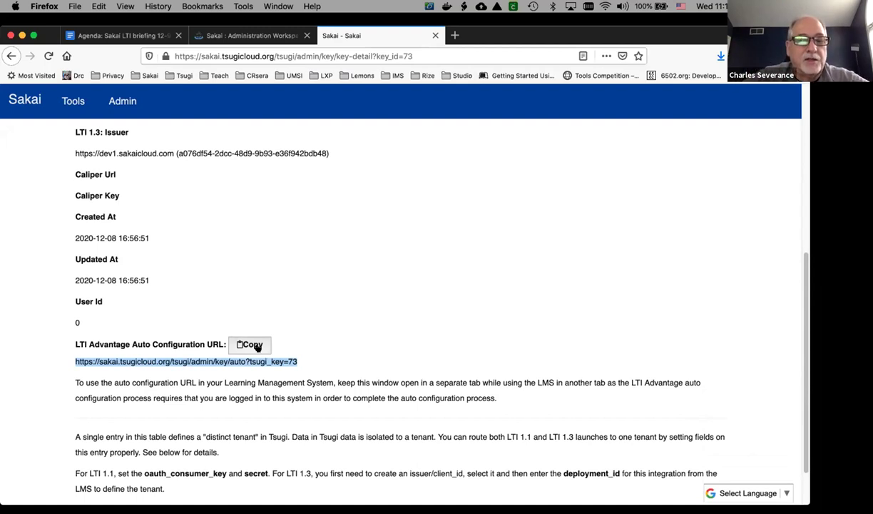
pyautogui.click(257, 346)
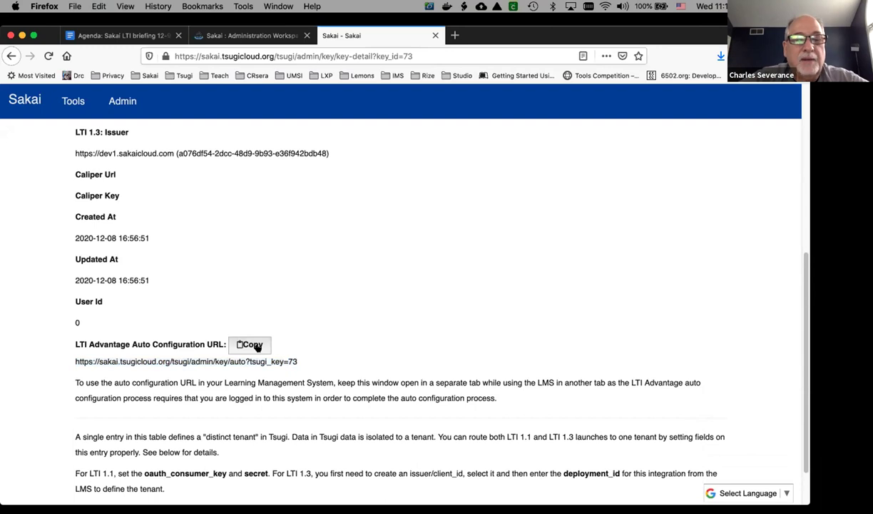
# - Back in the Sakai Administration Workspace, auto-provision a new LTI Advantage tool titled Sakai
pyautogui.click(243, 35)
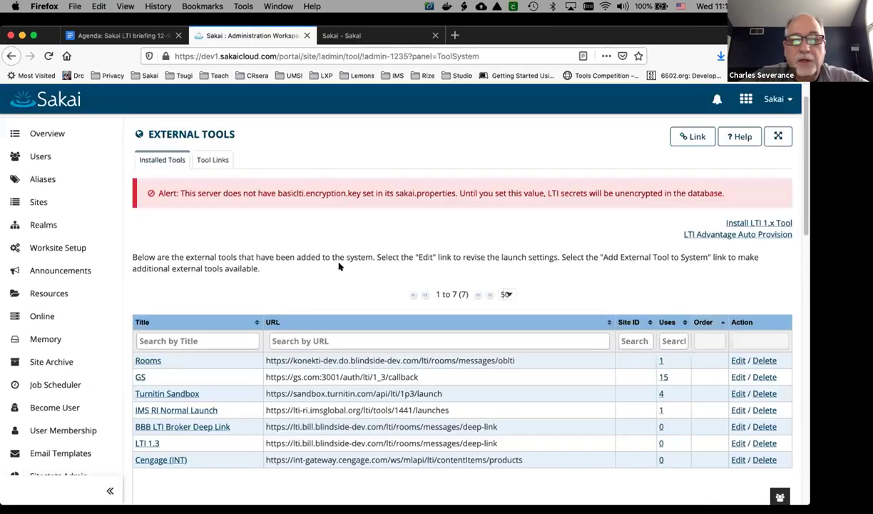
pyautogui.click(715, 235)
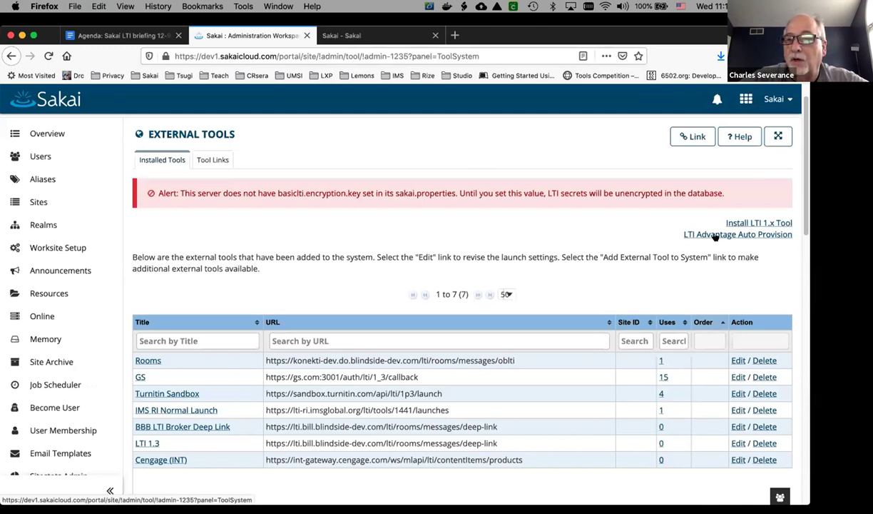
pyautogui.click(263, 282)
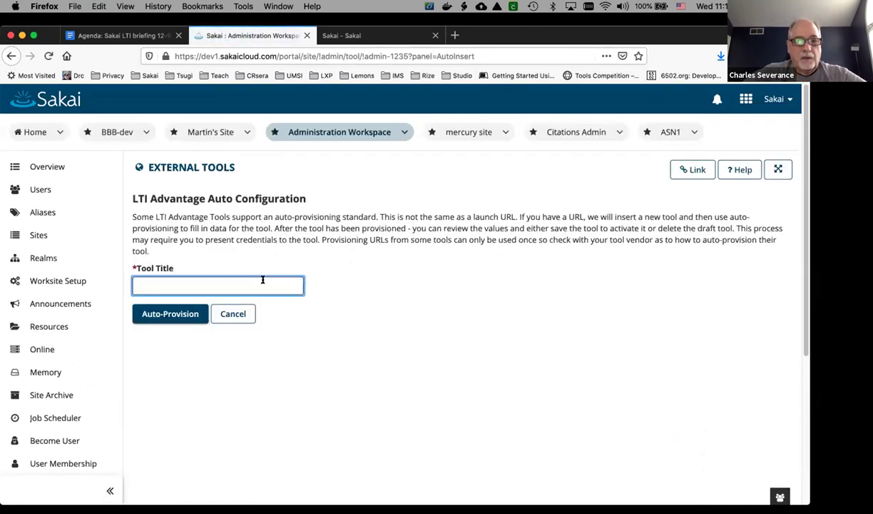
pyautogui.write('Sakai')
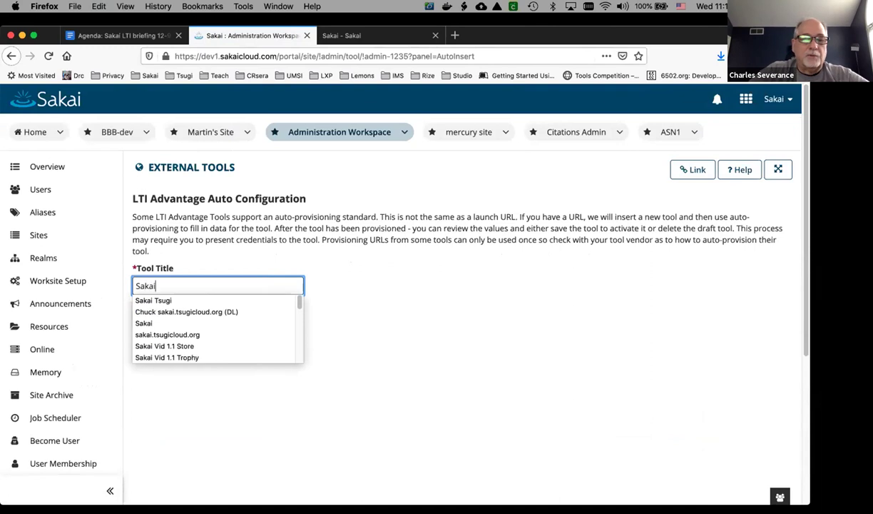
pyautogui.click(376, 224)
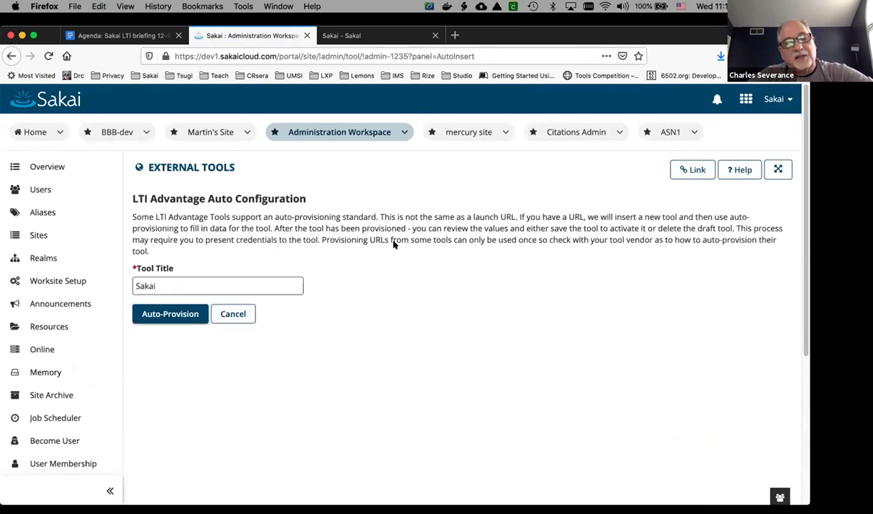
pyautogui.click(182, 319)
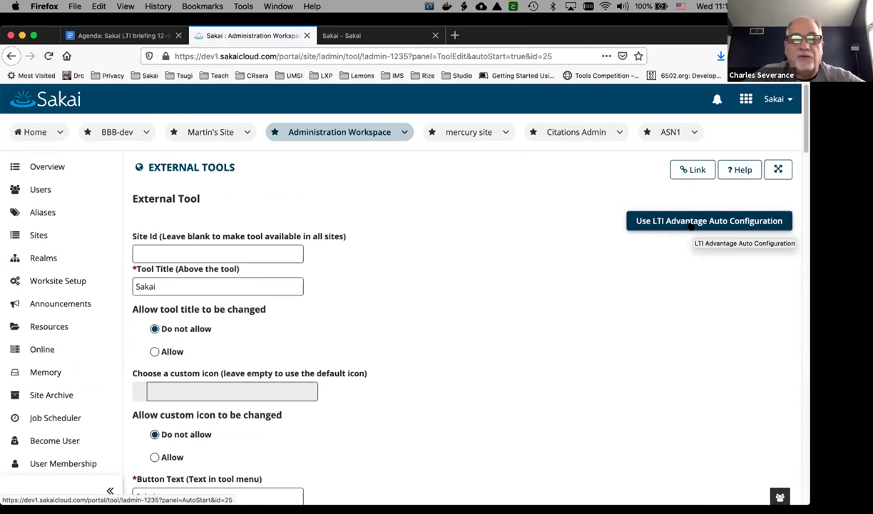
# - Start LTI Advantage auto configuration for the draft tool using the copied Tsugi Auto Configuration URL
pyautogui.click(690, 226)
pyautogui.click(239, 204)
pyautogui.press('super+v')
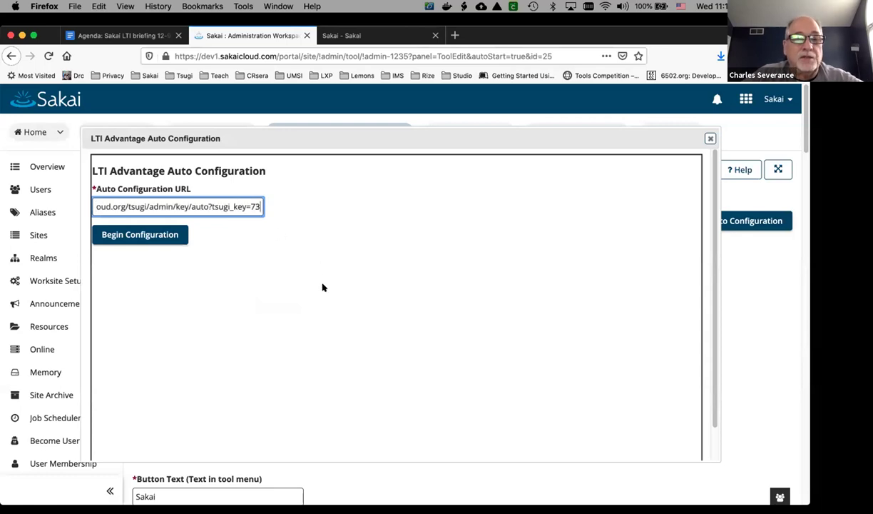
pyautogui.click(147, 234)
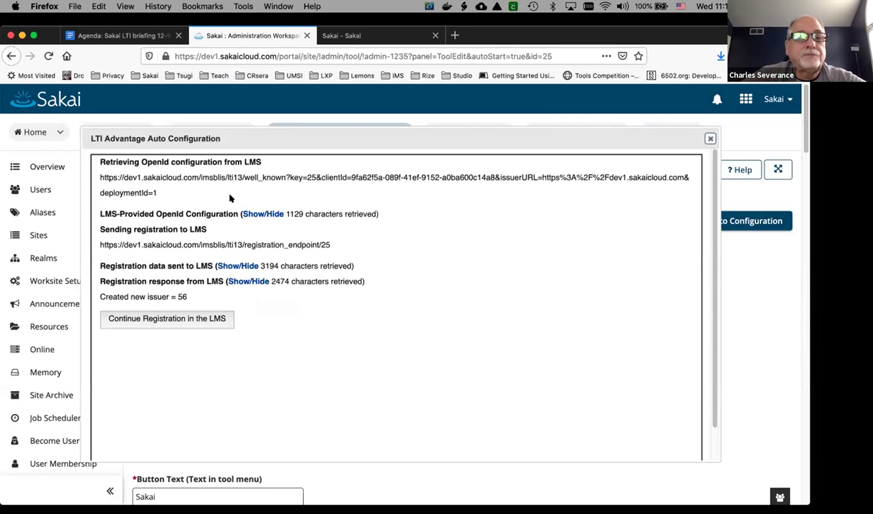
# - Expand the LMS-provided OpenID configuration, examine its endpoints and supported messages, and collapse it again
pyautogui.click(264, 212)
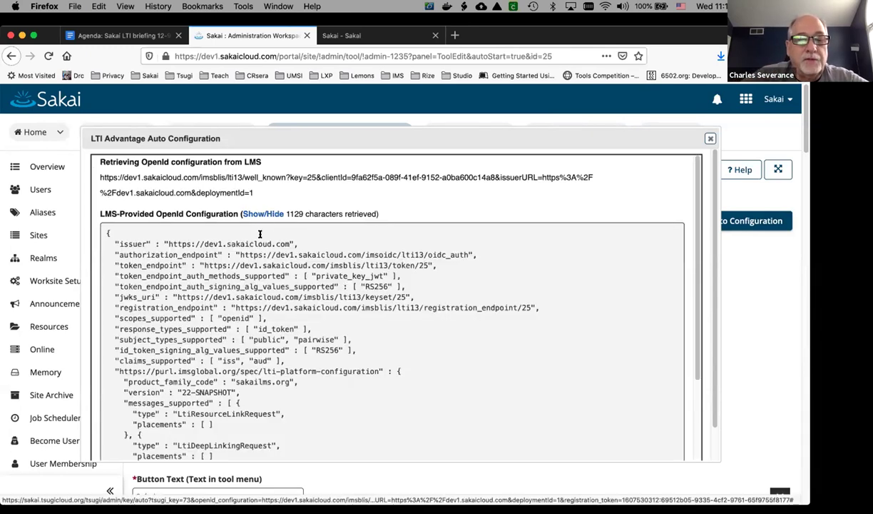
pyautogui.scroll(-3, 260, 249)
pyautogui.scroll(3, 262, 271)
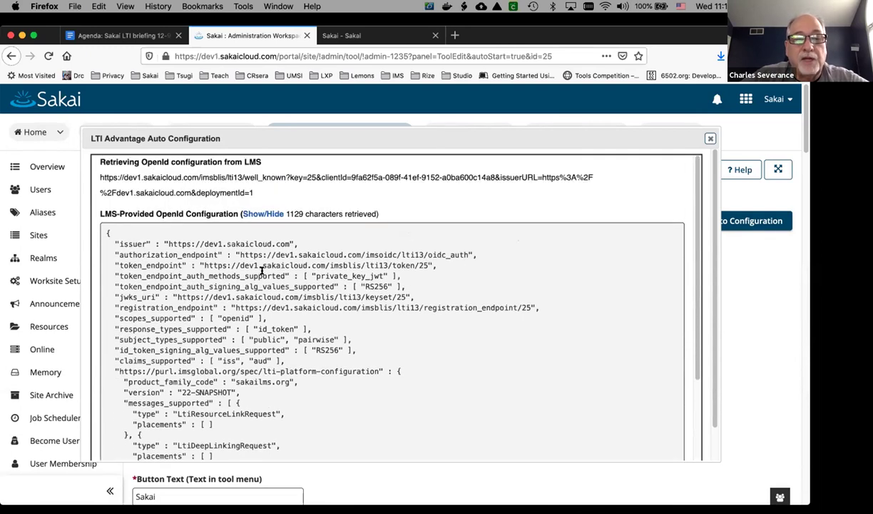
pyautogui.click(265, 214)
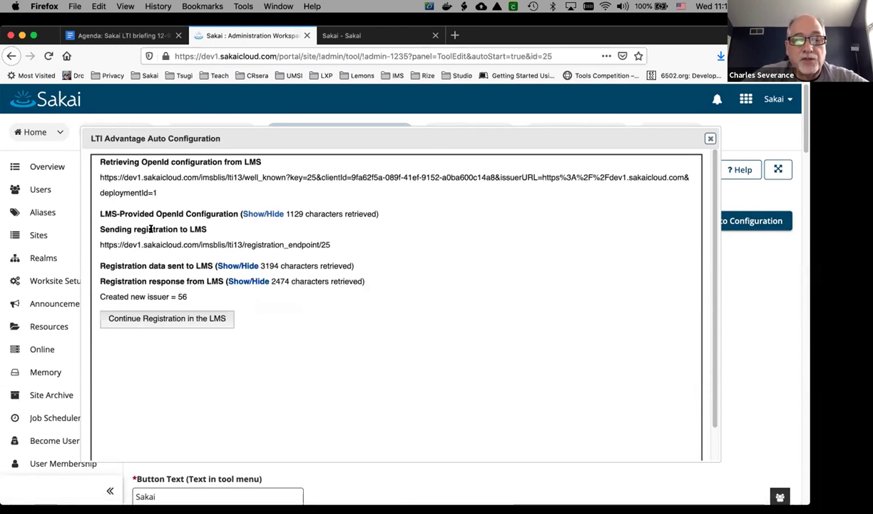
# - Examine the registration data sent to the LMS, including its URIs, claims and message types, and collapse it again
pyautogui.click(234, 265)
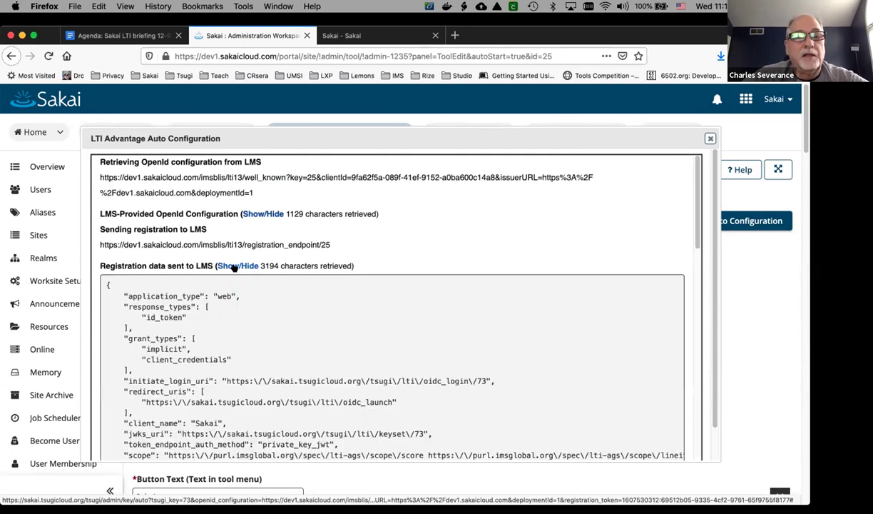
pyautogui.scroll(-3, 234, 267)
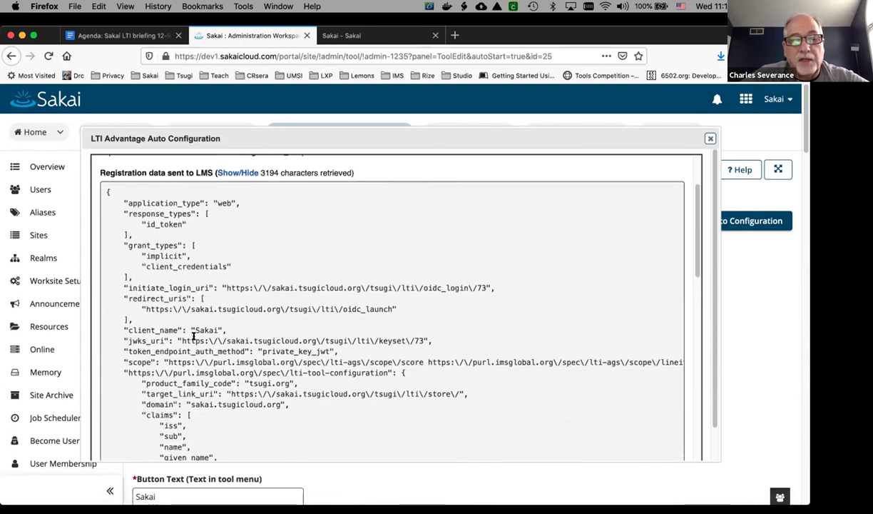
pyautogui.scroll(-4, 367, 336)
pyautogui.scroll(8, 367, 339)
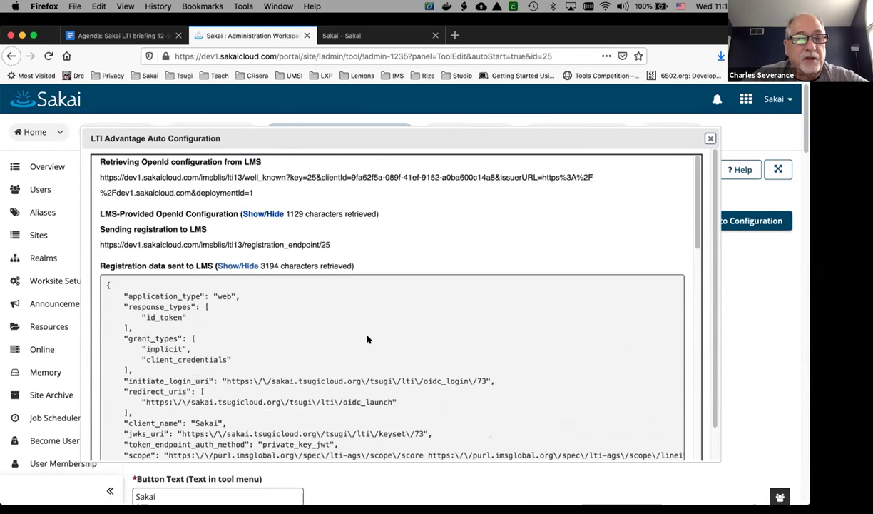
pyautogui.scroll(-10, 279, 357)
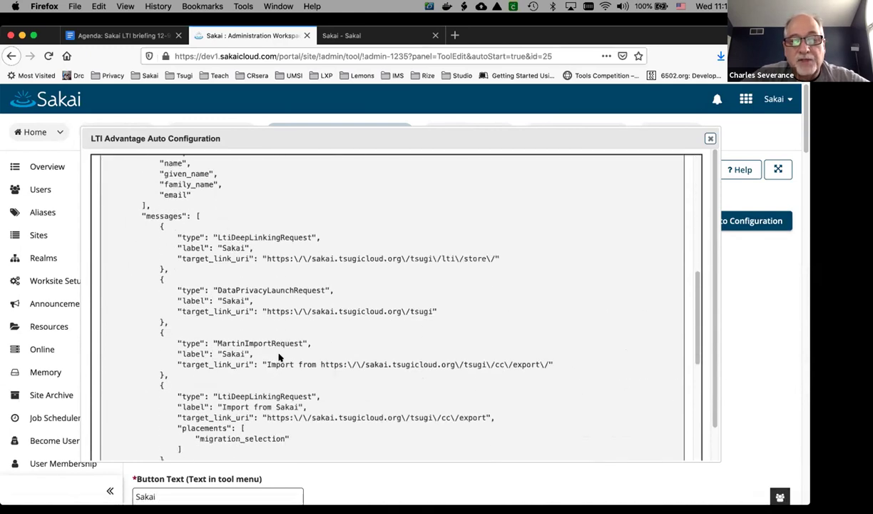
pyautogui.scroll(-2, 279, 356)
pyautogui.scroll(10, 279, 357)
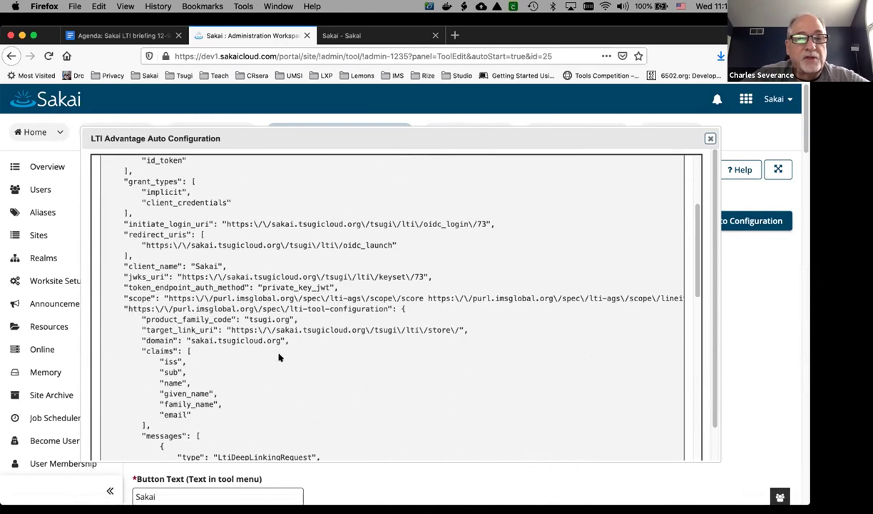
pyautogui.click(246, 266)
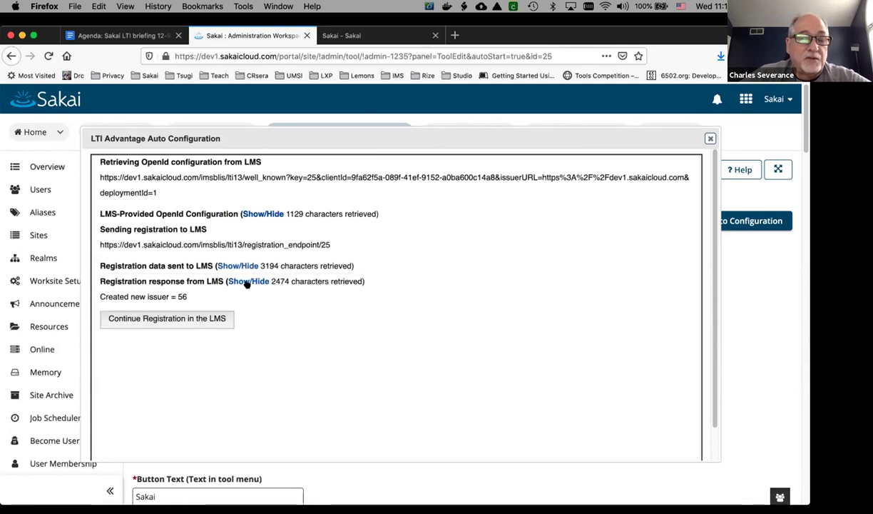
# - Expand the registration response from the LMS and examine it, highlighting the client_id line
pyautogui.click(249, 282)
pyautogui.scroll(-10, 254, 335)
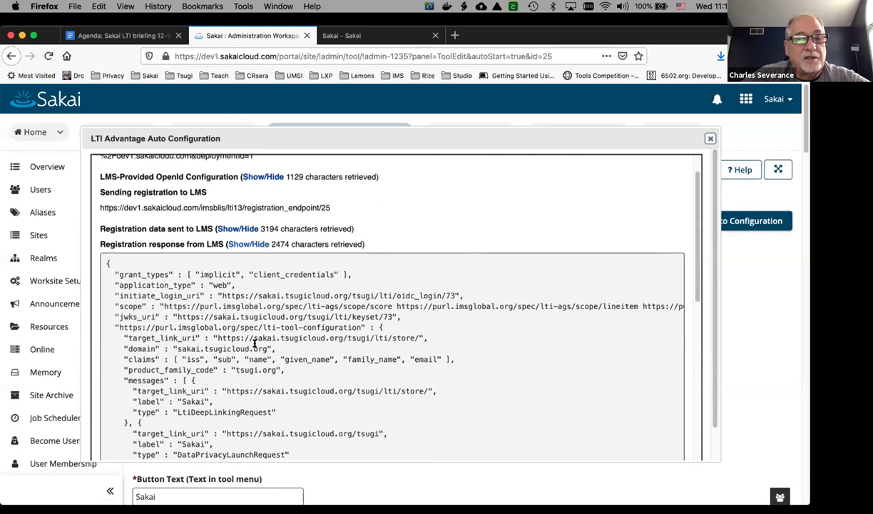
pyautogui.scroll(-8, 254, 344)
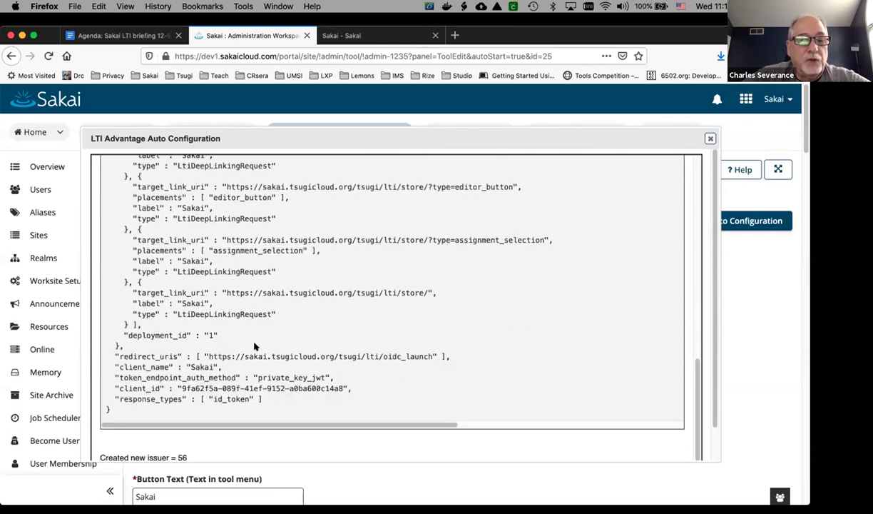
pyautogui.tripleClick(272, 385)
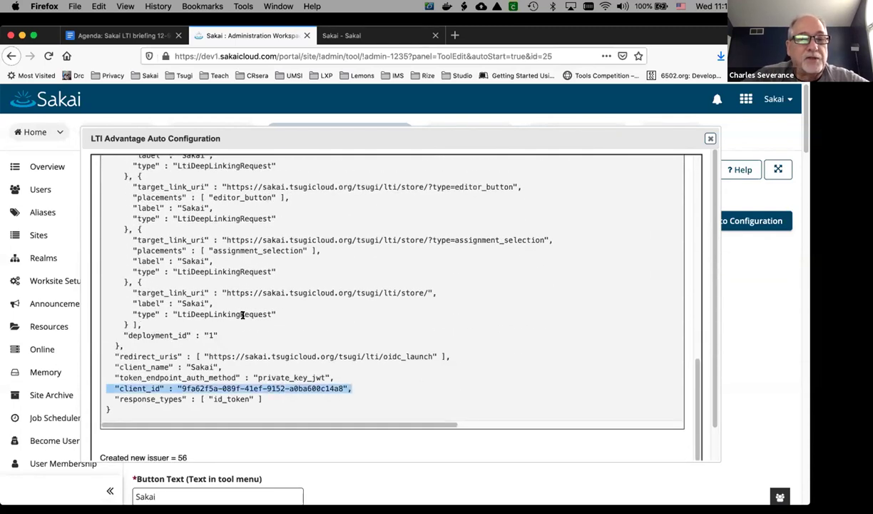
pyautogui.scroll(20, 242, 315)
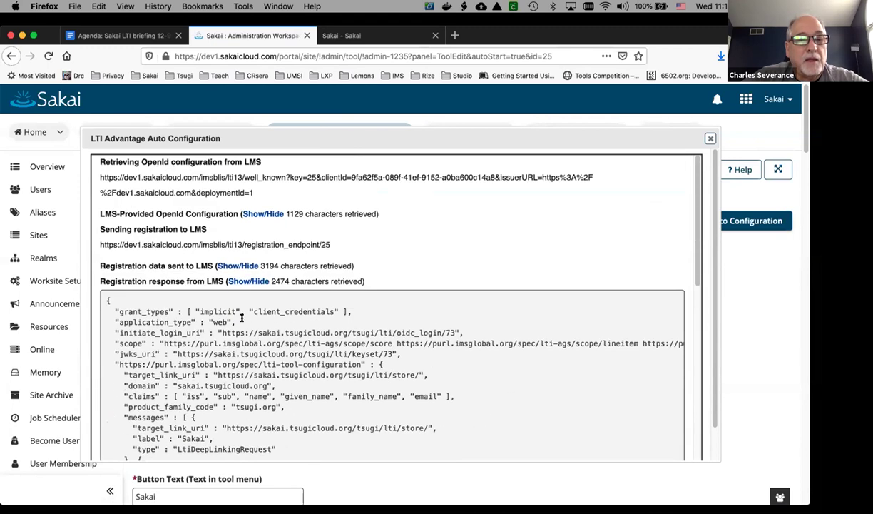
# - Collapse the registration response, then recheck the registration data sent to the LMS and collapse it too
pyautogui.click(245, 281)
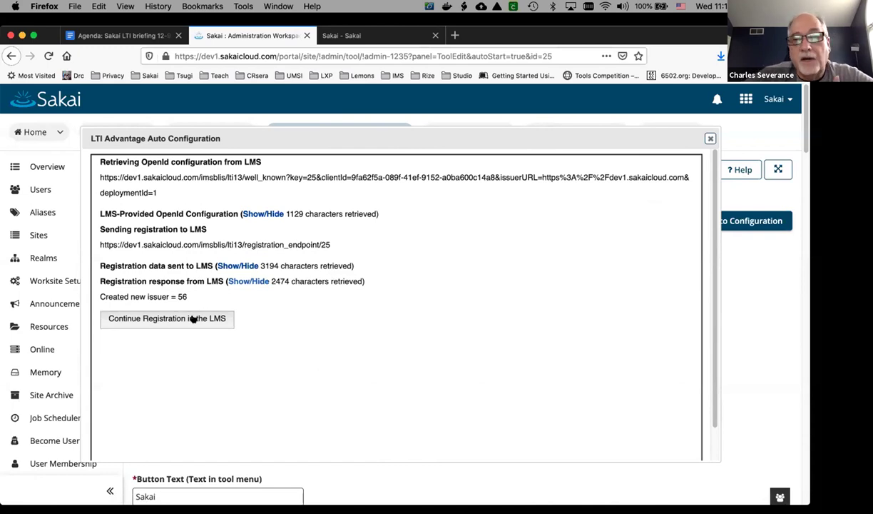
pyautogui.click(237, 266)
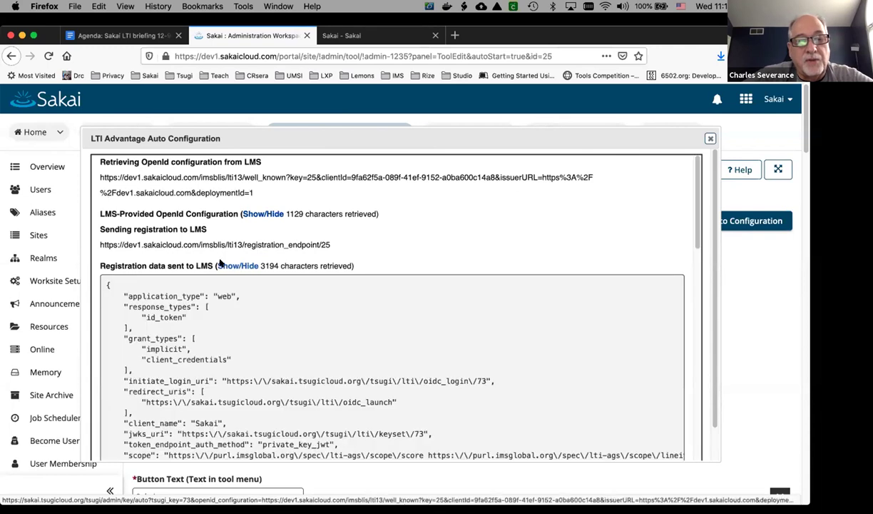
pyautogui.click(235, 267)
# - Continue the registration in the LMS and accept changing the tool's title to Sakai
pyautogui.click(176, 320)
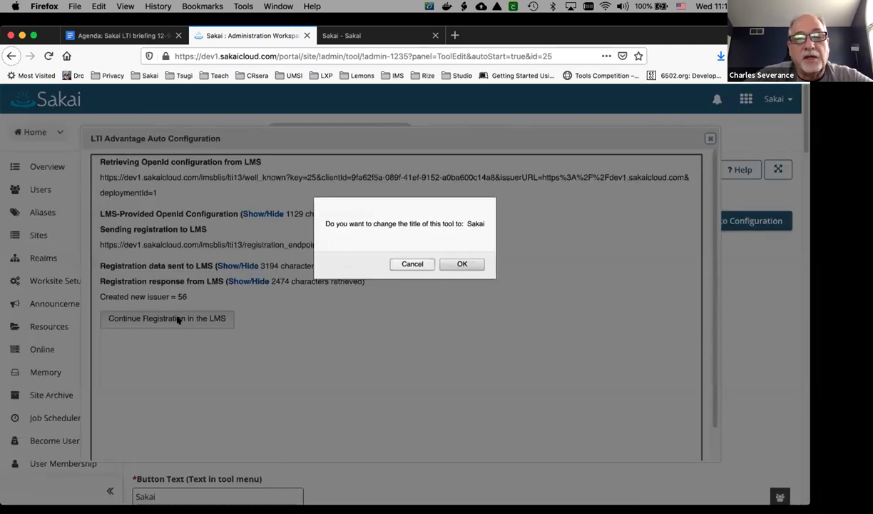
pyautogui.click(462, 264)
pyautogui.click(492, 262)
# - Examine the auto-configured tool's launch URL, privacy, services, message type, placement and popup settings
pyautogui.scroll(-9, 481, 344)
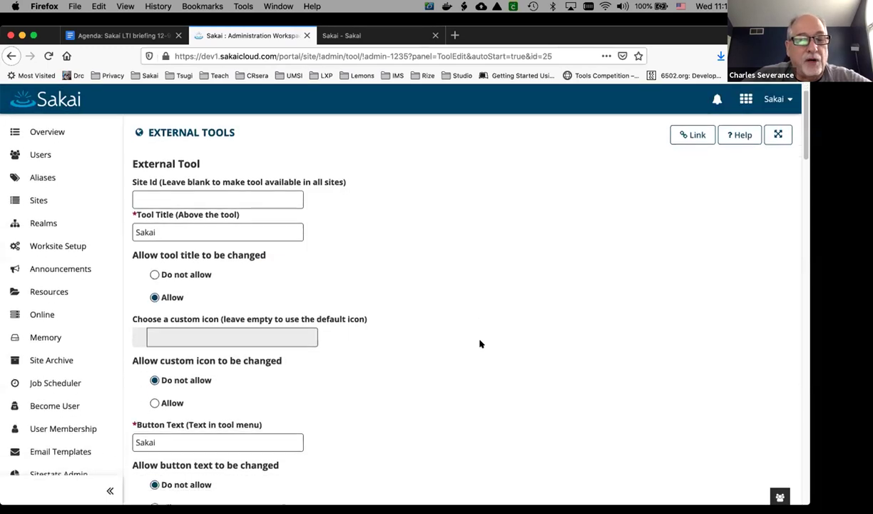
pyautogui.scroll(-8, 480, 344)
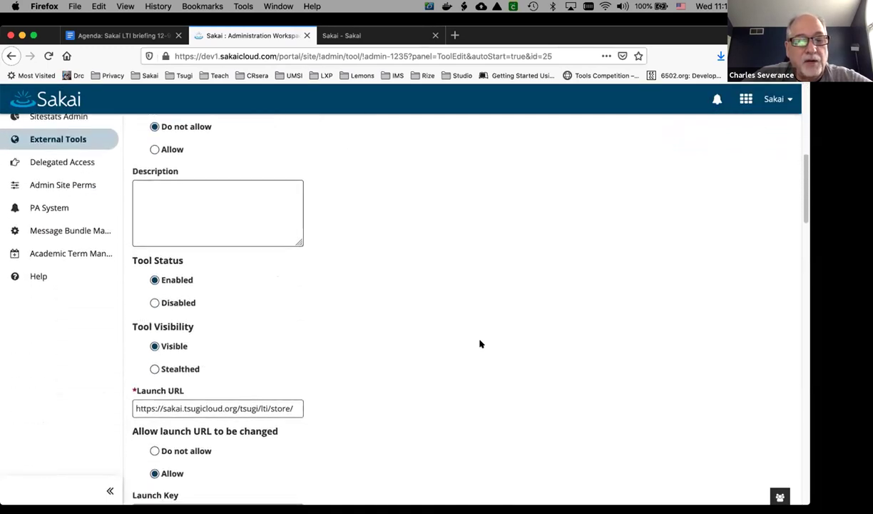
pyautogui.scroll(-14, 480, 344)
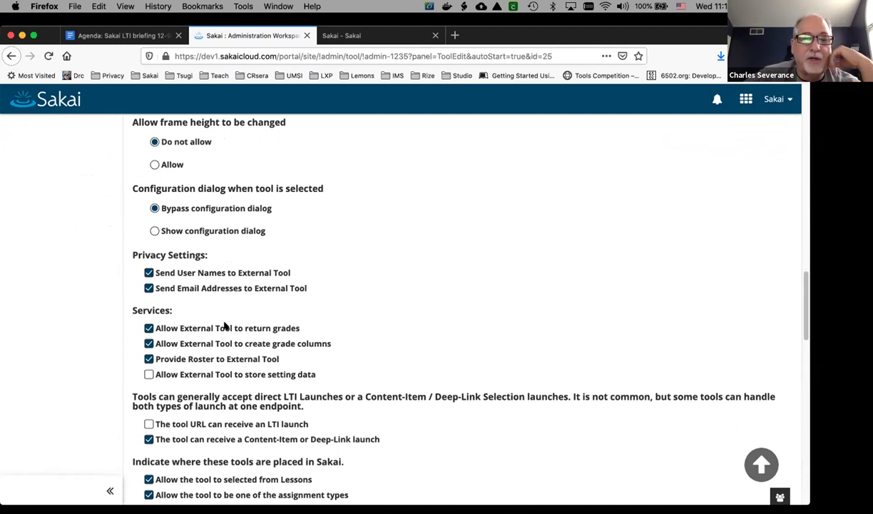
pyautogui.scroll(-1, 223, 326)
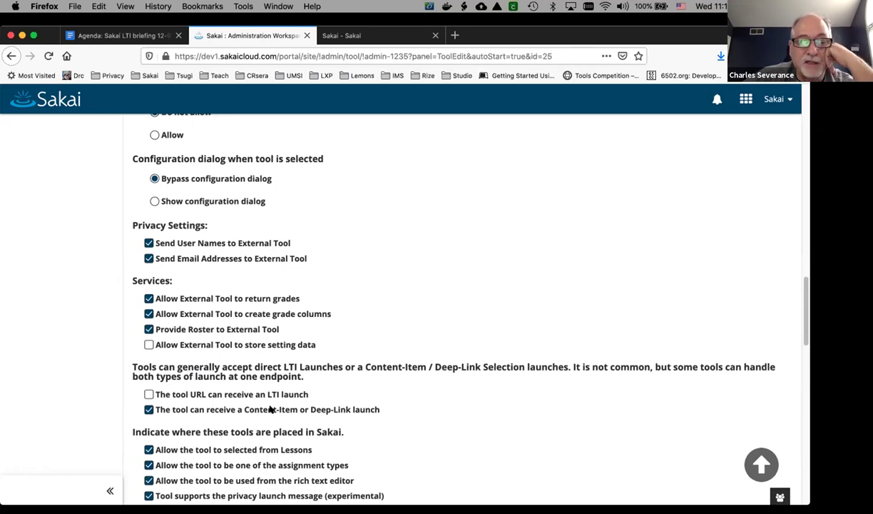
pyautogui.scroll(-3, 270, 408)
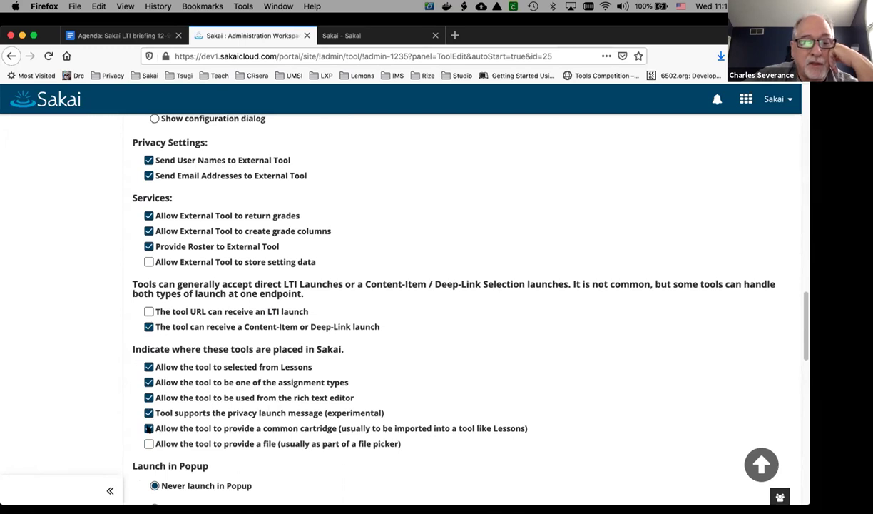
pyautogui.scroll(-6, 258, 401)
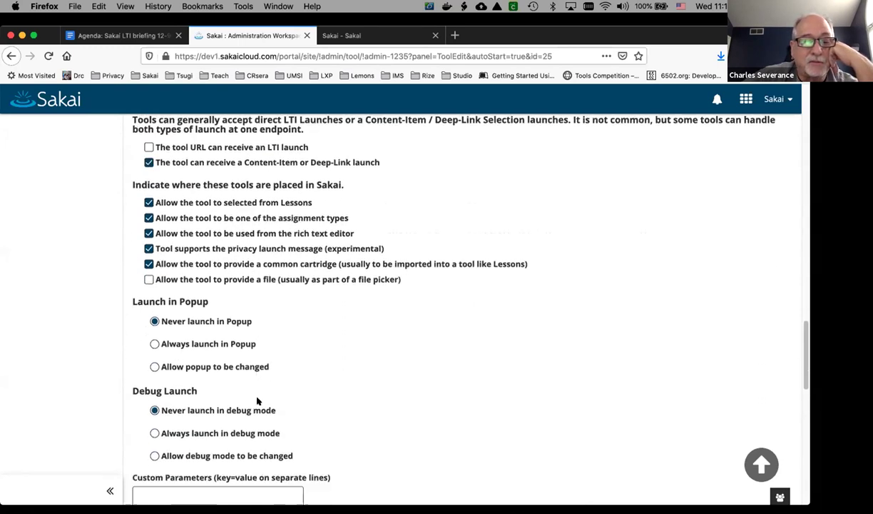
pyautogui.scroll(2, 258, 401)
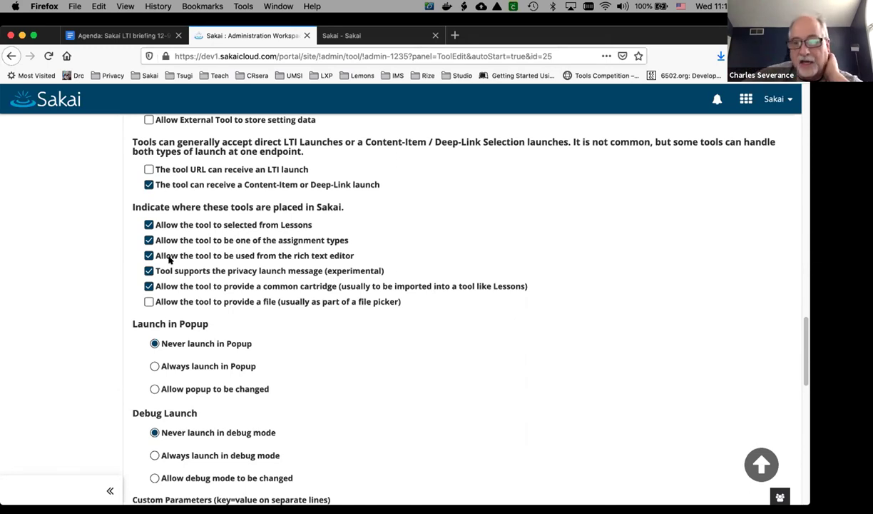
pyautogui.scroll(-1, 169, 259)
# - Recheck the tool form through its LTI 1.3 fields and save the auto-configured external tool
pyautogui.scroll(15, 169, 260)
pyautogui.scroll(10, 169, 260)
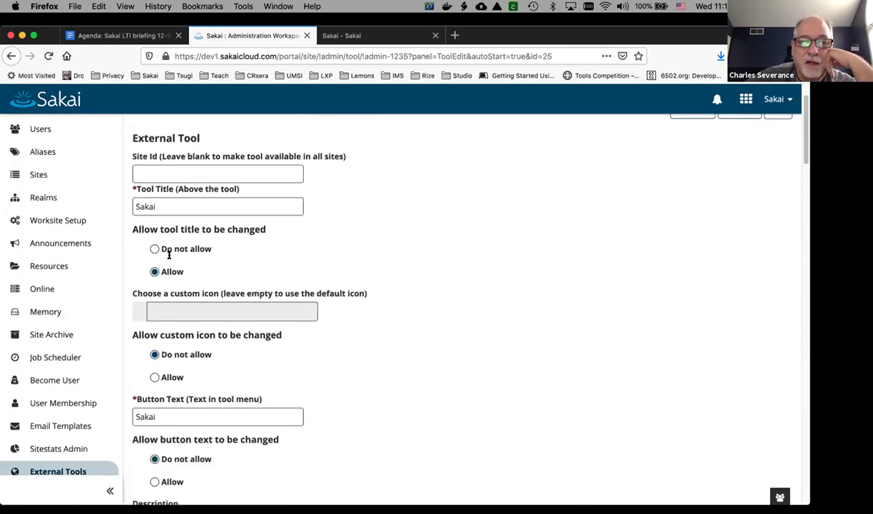
pyautogui.scroll(-1, 233, 259)
pyautogui.scroll(-15, 233, 260)
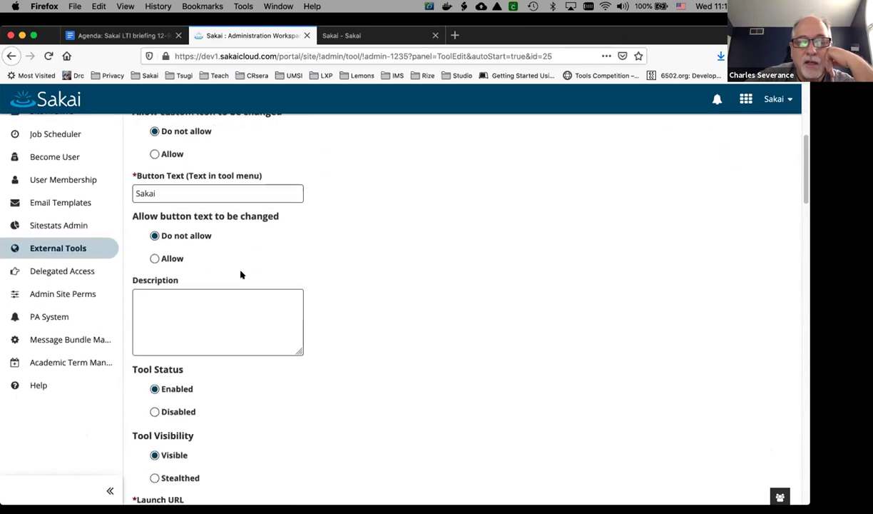
pyautogui.scroll(-15, 240, 274)
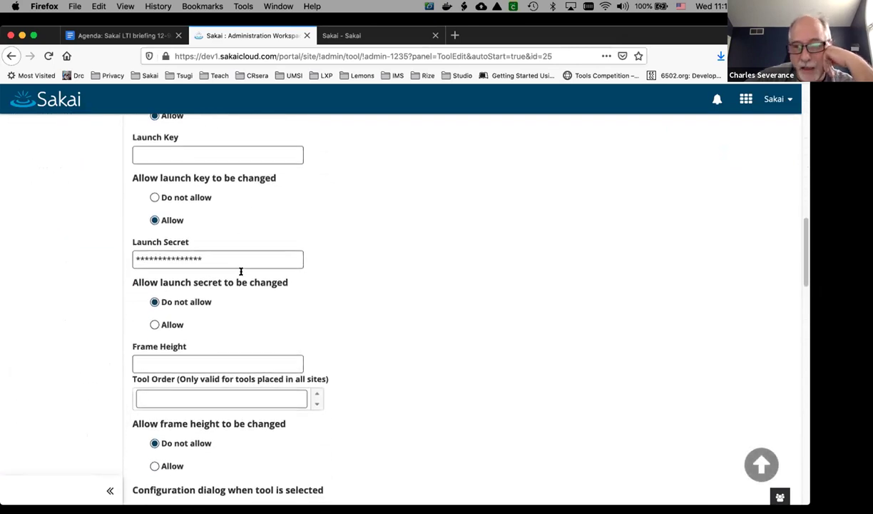
pyautogui.scroll(-4, 241, 274)
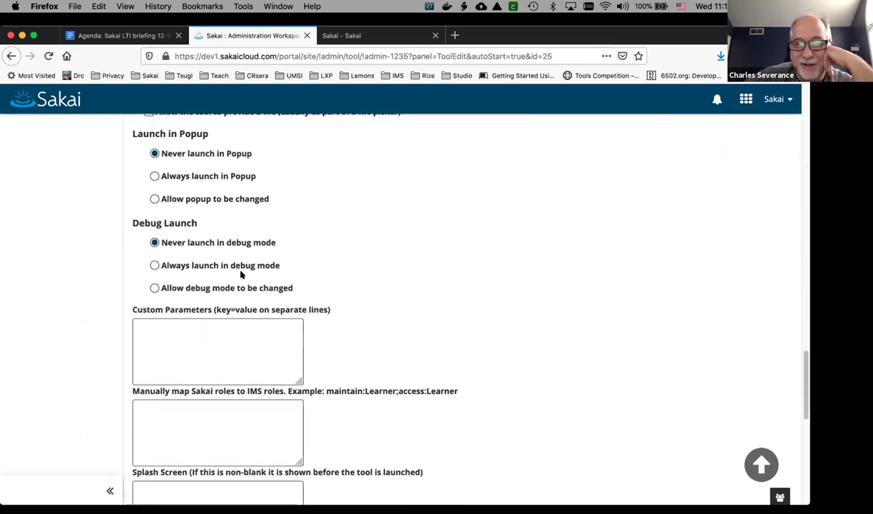
pyautogui.scroll(-4, 444, 261)
pyautogui.scroll(-5, 444, 263)
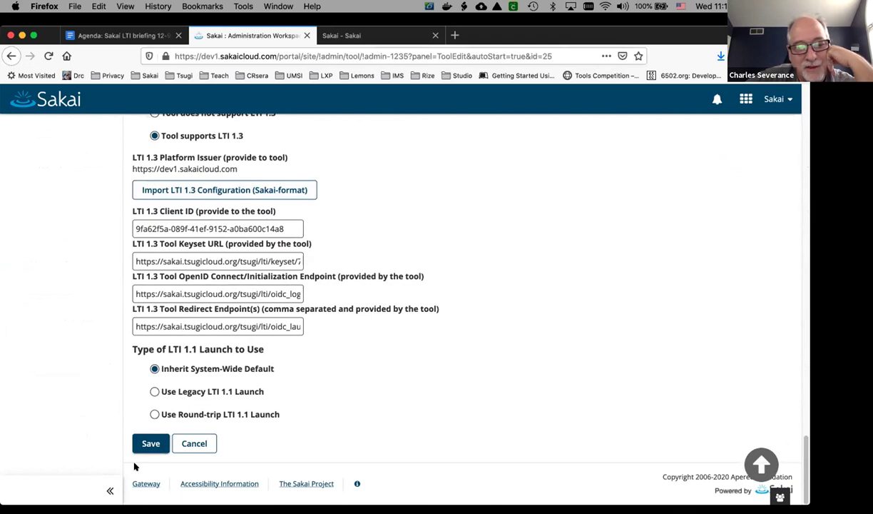
pyautogui.click(151, 443)
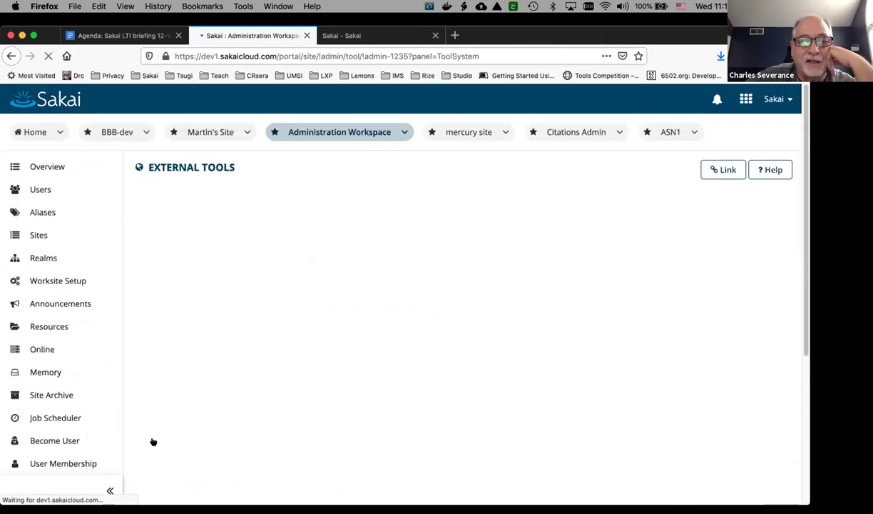
pyautogui.scroll(-3, 236, 410)
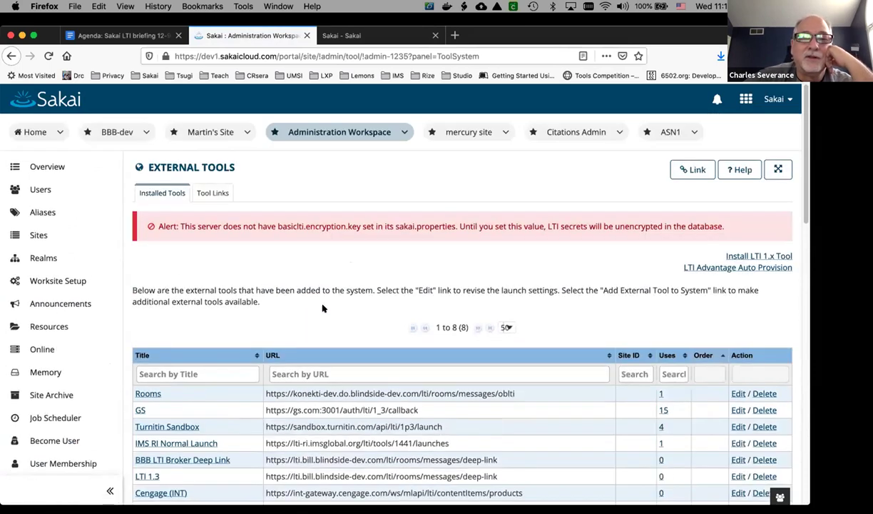
pyautogui.scroll(3, 498, 186)
# - Open Lessons in the ASN1 site and delete the outdated Document Annotator item
pyautogui.click(669, 132)
pyautogui.click(48, 189)
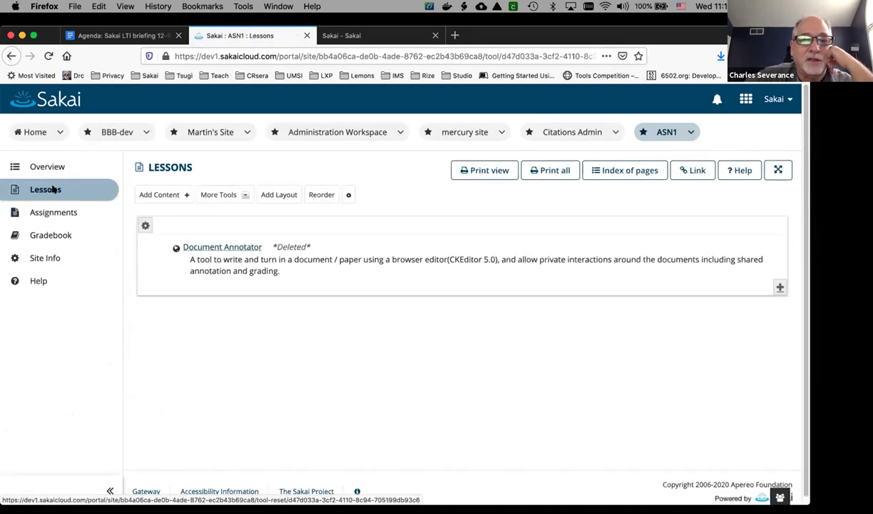
pyautogui.click(715, 229)
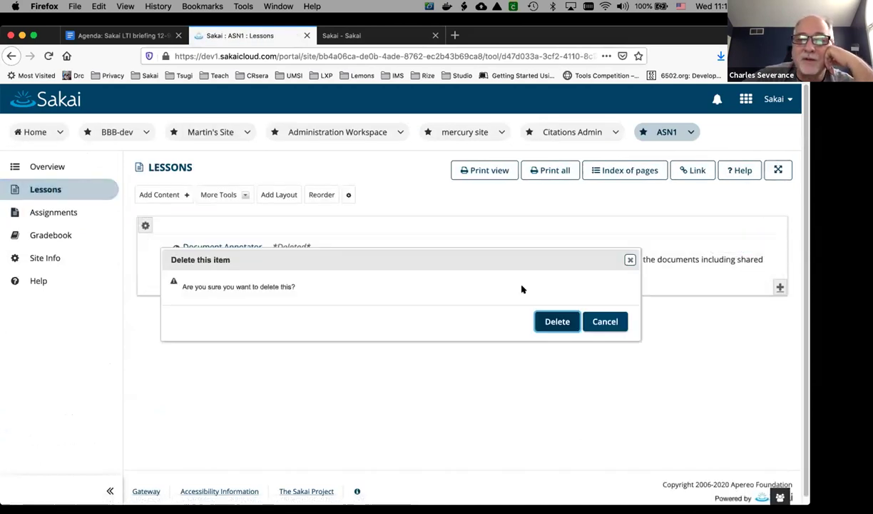
pyautogui.click(548, 320)
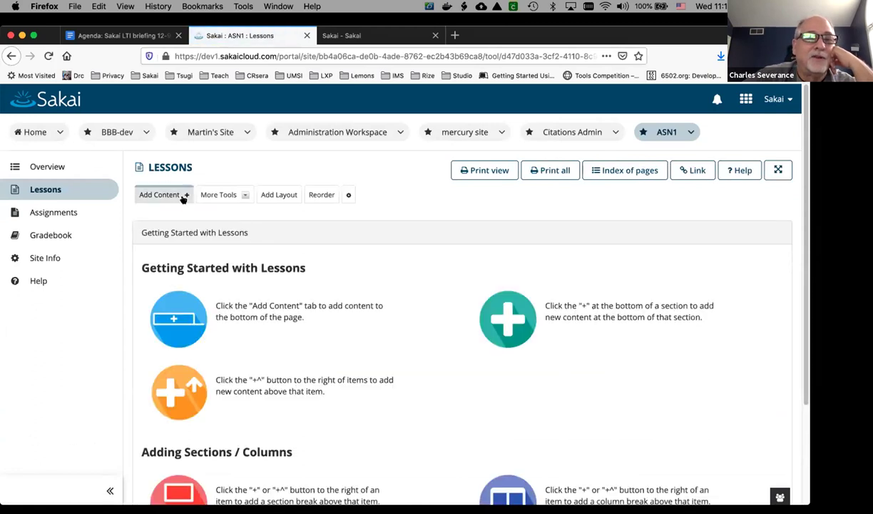
# - Add the Document Annotator learning app to the lesson through the Sakai tool, keeping its default title, and launch it
pyautogui.click(182, 198)
pyautogui.click(216, 288)
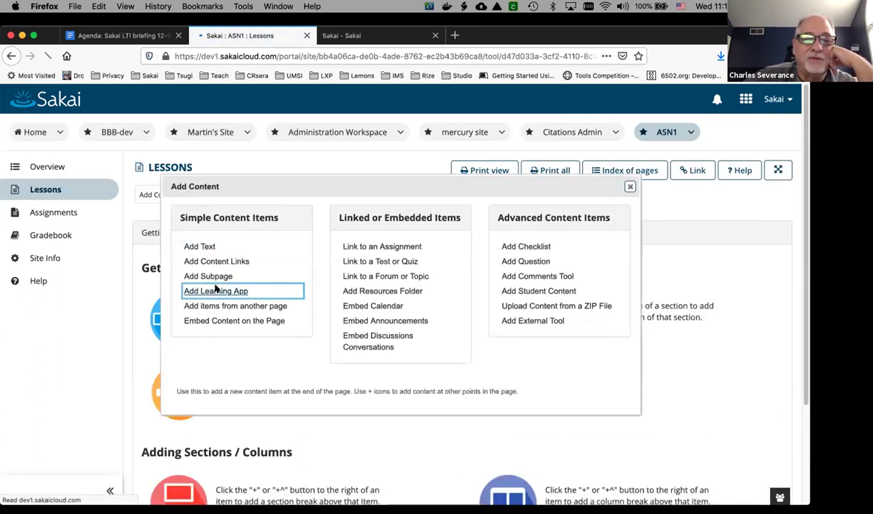
pyautogui.doubleClick(152, 344)
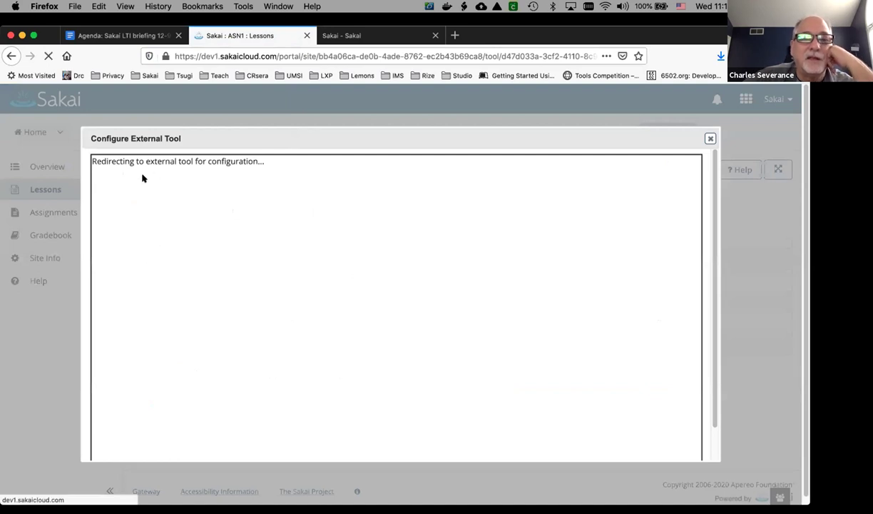
pyautogui.click(144, 160)
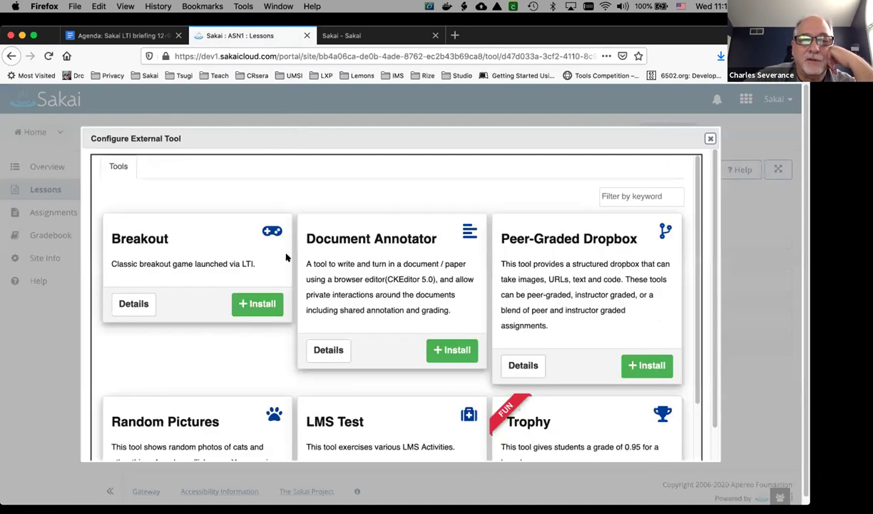
pyautogui.click(451, 350)
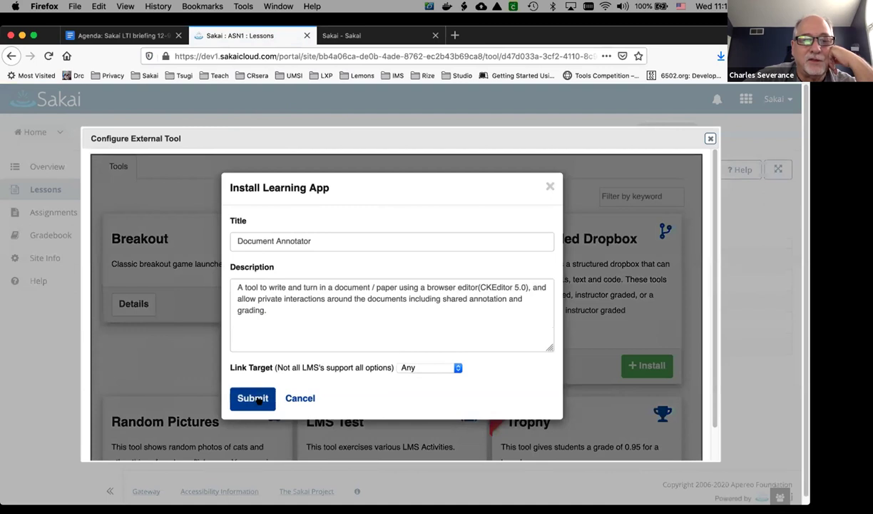
pyautogui.click(259, 401)
pyautogui.click(118, 162)
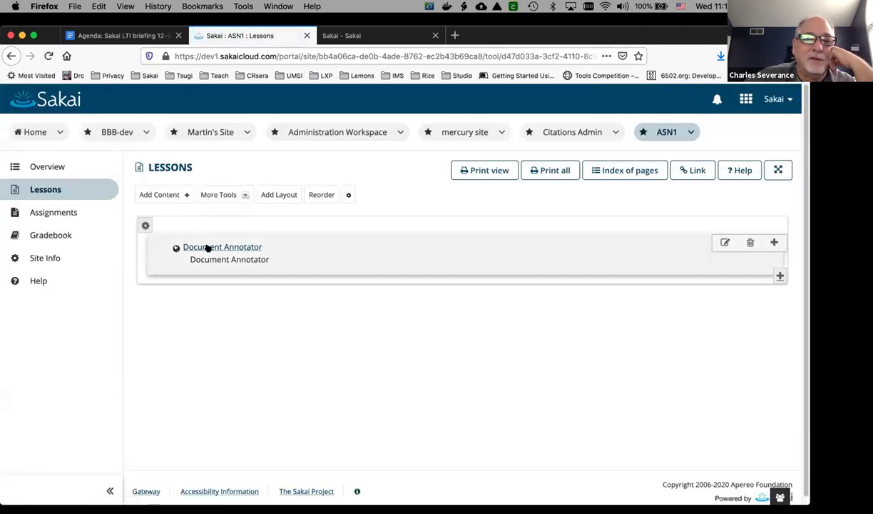
pyautogui.click(208, 247)
pyautogui.click(204, 227)
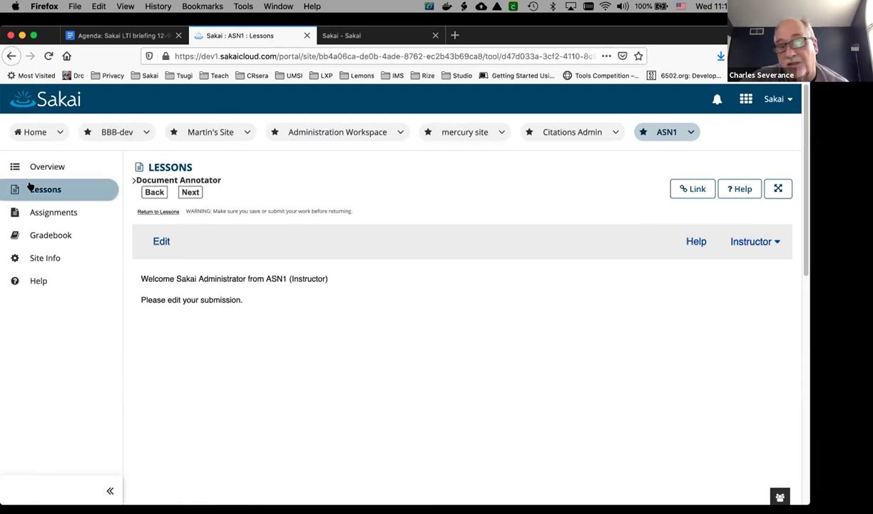
# - Return to the External Tools list in the Administration Workspace and open the Sakai tool for editing
pyautogui.click(357, 133)
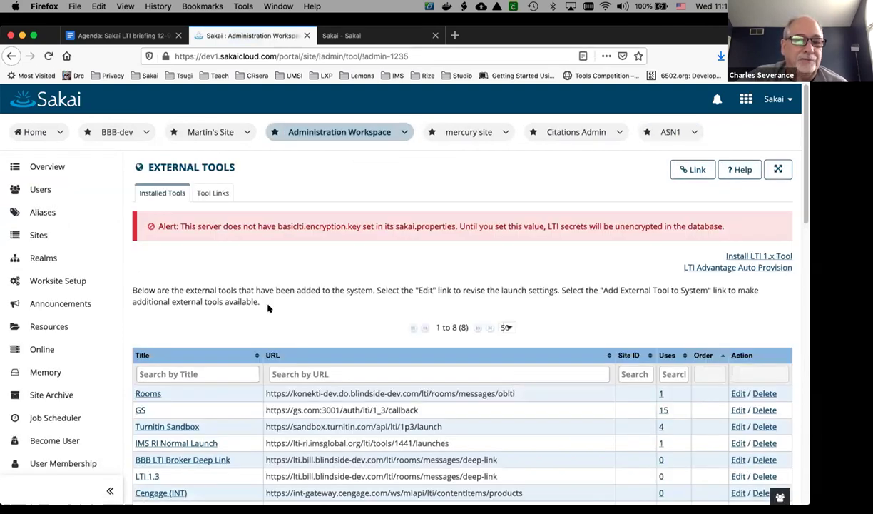
pyautogui.scroll(-3, 287, 325)
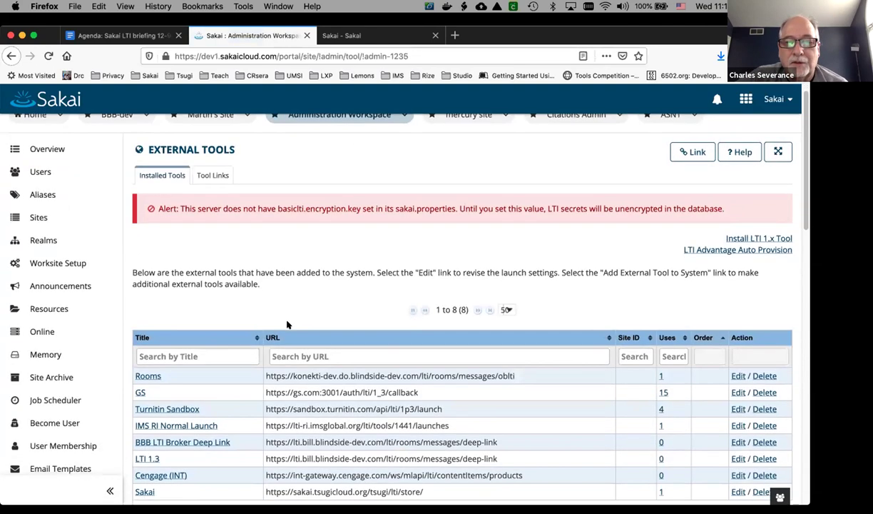
pyautogui.scroll(-2, 287, 321)
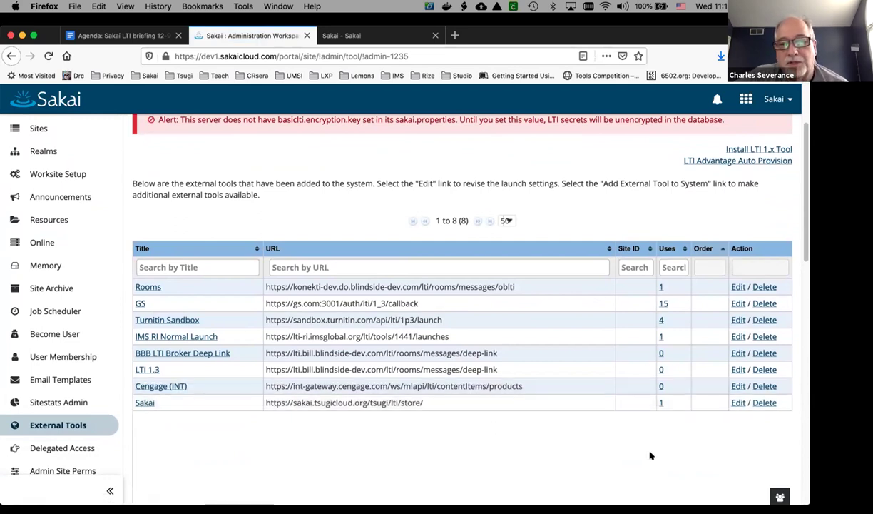
pyautogui.click(737, 403)
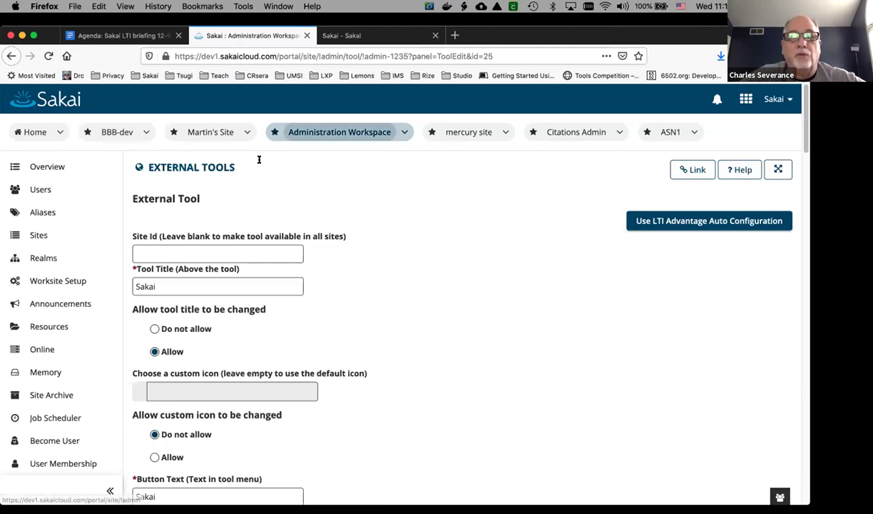
# - Switch to the Google Docs briefing agenda and highlight the future topic "LTI 1.1 -> LTI Advantage Migration"
pyautogui.hotkey('ctrl', 'shift', 'Tab')
pyautogui.scroll(-4, 295, 342)
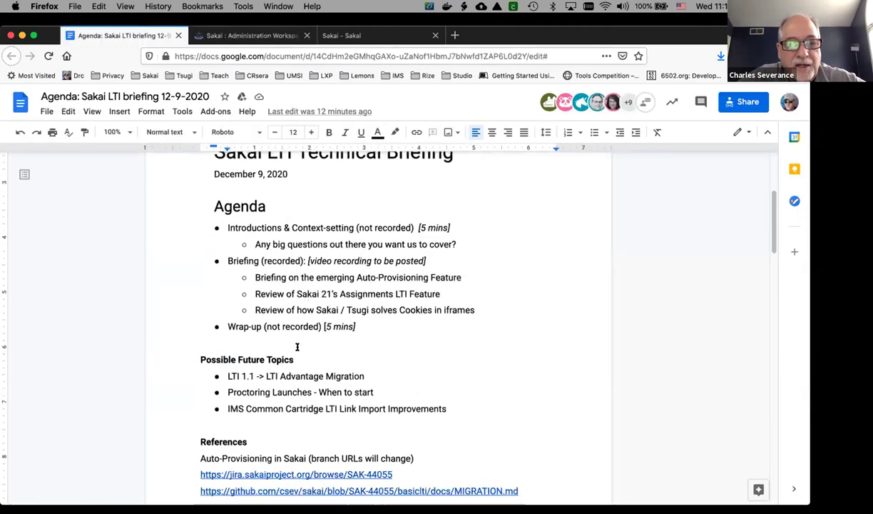
pyautogui.doubleClick(295, 363)
pyautogui.tripleClick(294, 363)
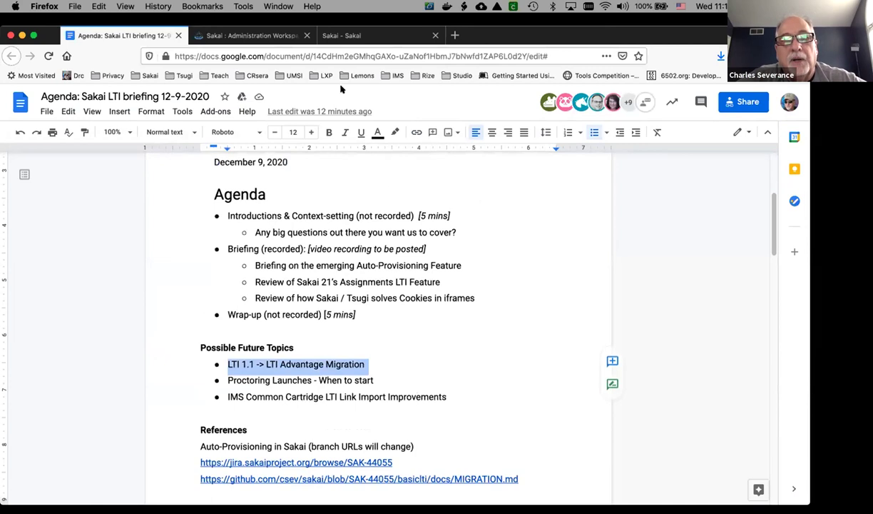
# - Return to the Sakai tool's edit form and examine its launch URL, key and secret settings and the LTI Advantage auto-configuration option
pyautogui.click(257, 36)
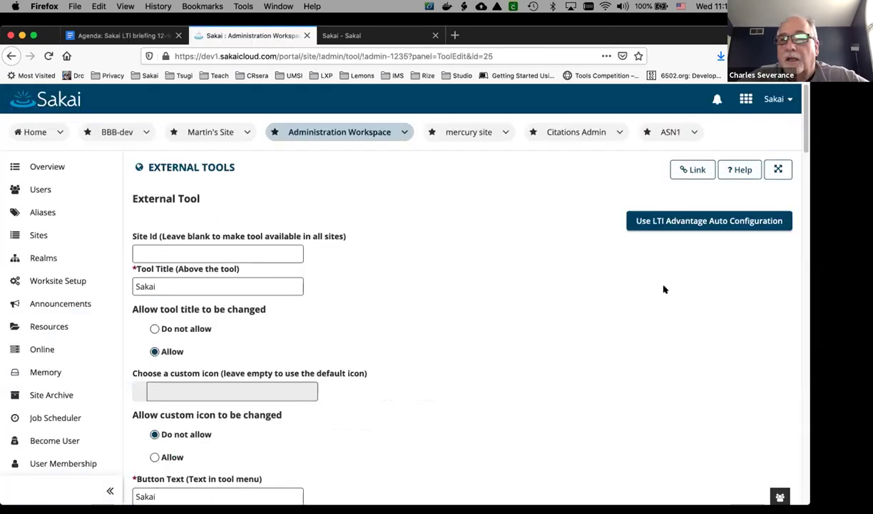
pyautogui.scroll(-10, 278, 343)
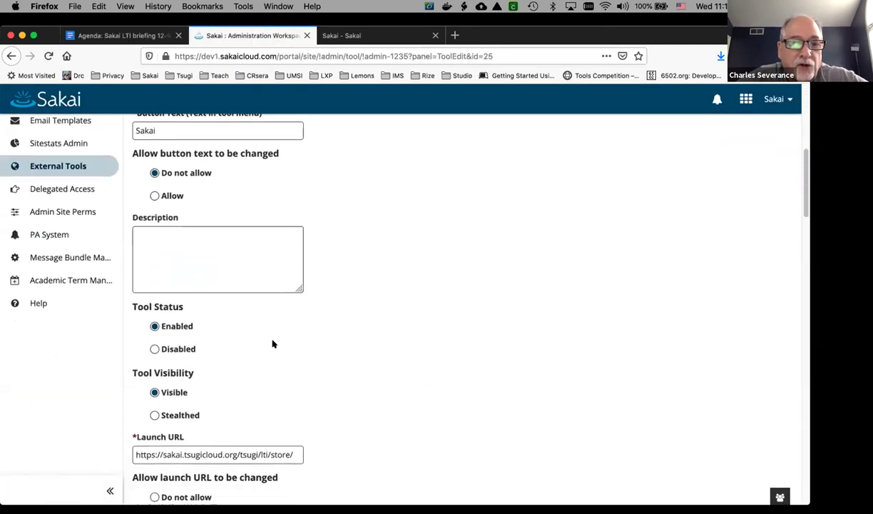
pyautogui.scroll(3, 273, 337)
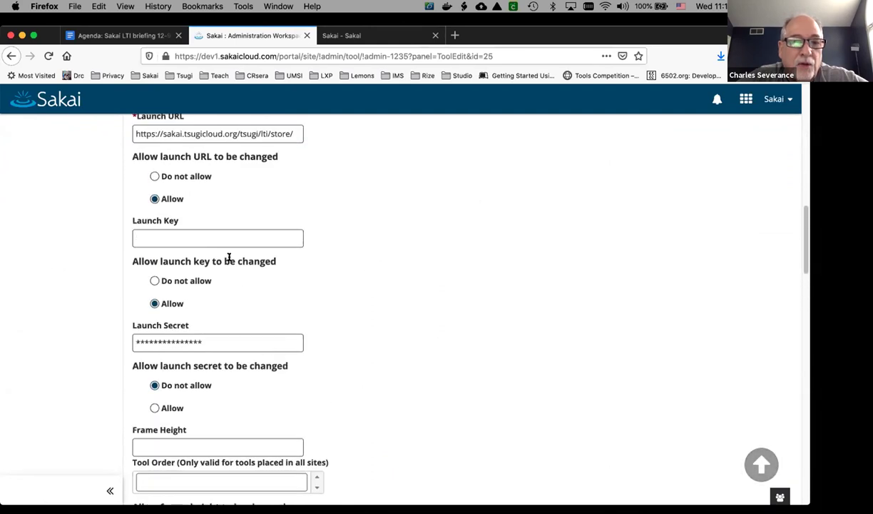
pyautogui.scroll(-3, 294, 405)
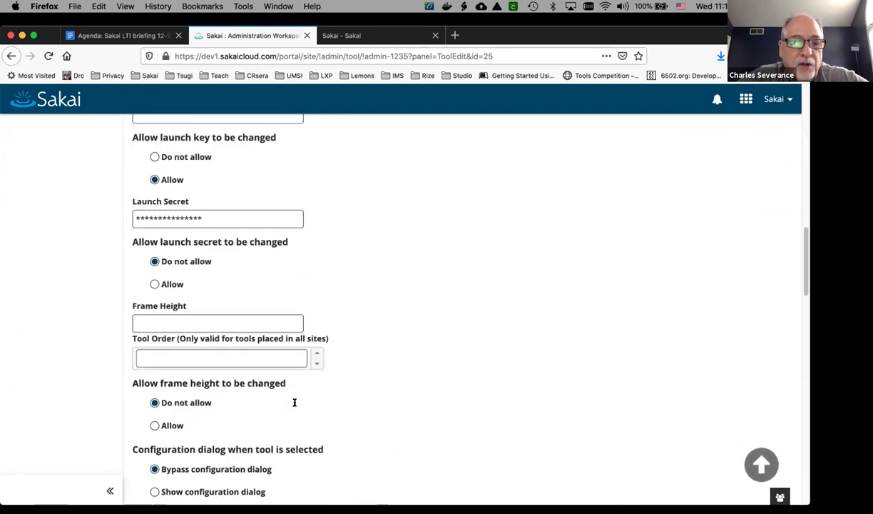
pyautogui.scroll(10, 294, 407)
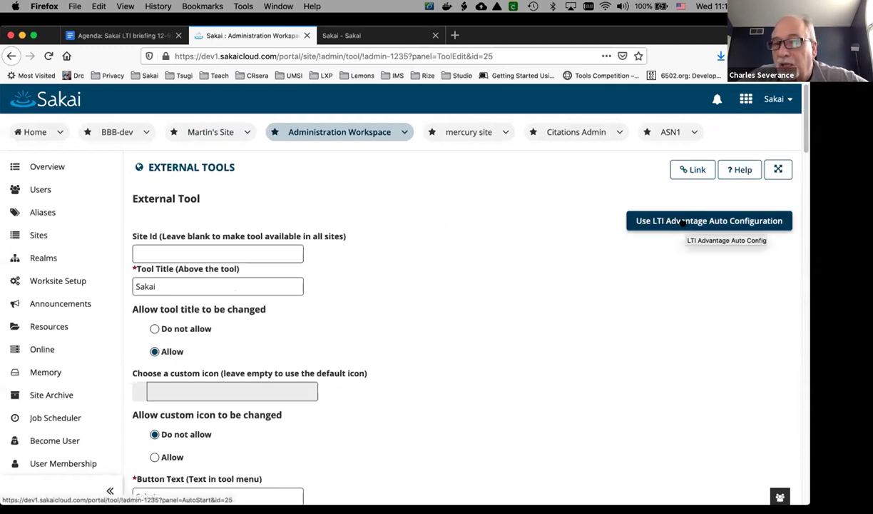
# - Switch to the Tsugi admin page and examine the tenant entry's LTI 1.1 and LTI 1.3 key details
pyautogui.click(349, 35)
pyautogui.scroll(5, 390, 259)
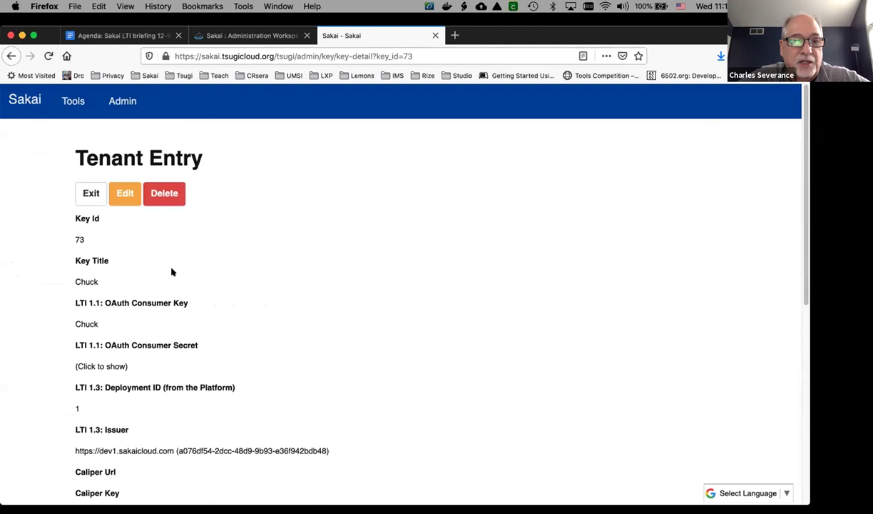
pyautogui.scroll(-8, 185, 335)
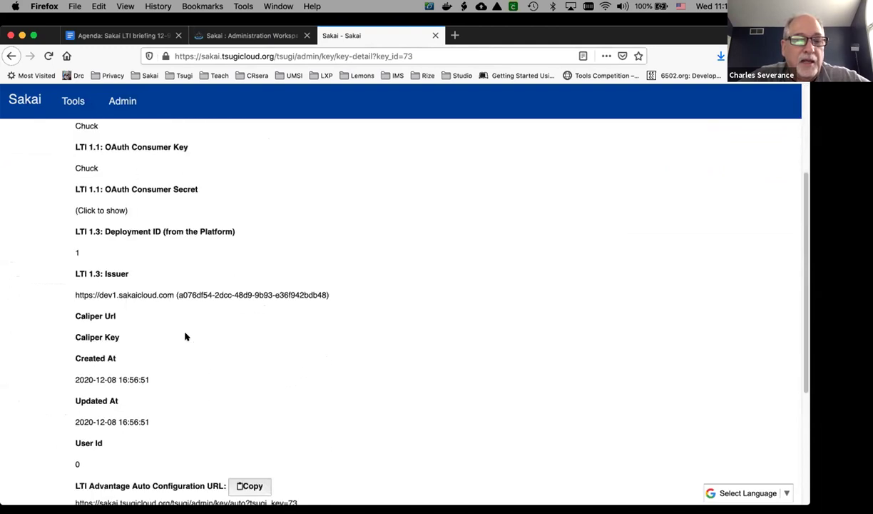
# - Go back to the Sakai external tool form and review its placement, popup launch and debug launch settings
pyautogui.click(244, 37)
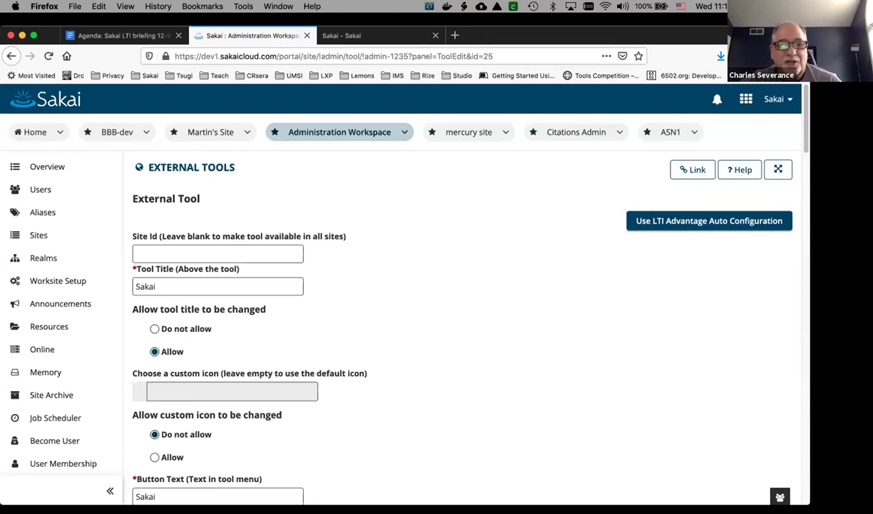
pyautogui.scroll(-20, 460, 292)
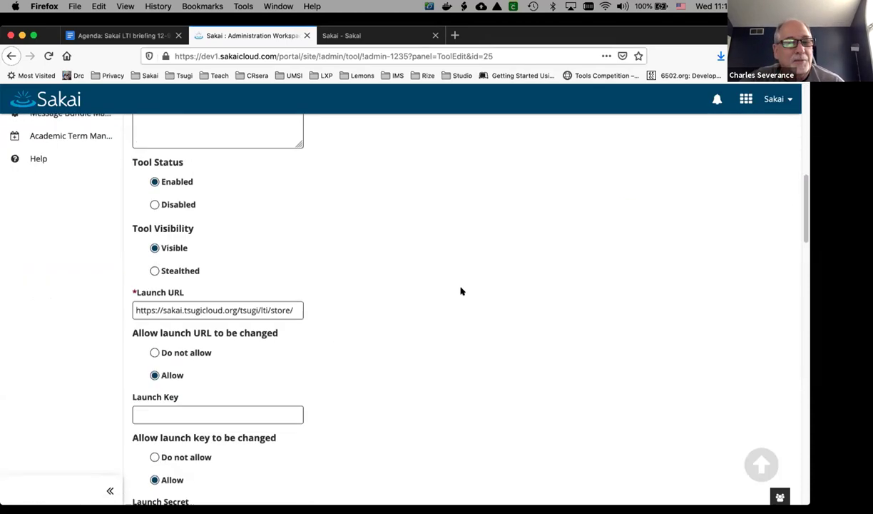
pyautogui.scroll(-8, 461, 290)
pyautogui.scroll(3, 234, 381)
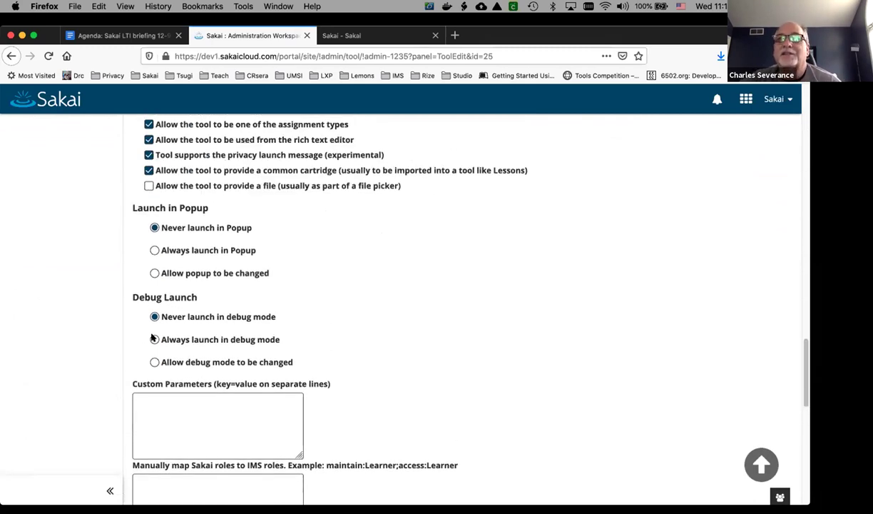
pyautogui.scroll(20, 365, 288)
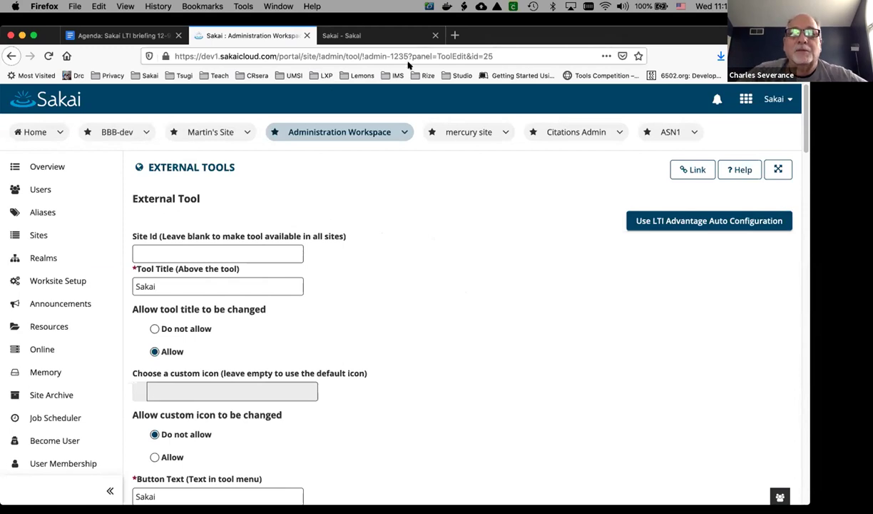
# - Open a blank browser page and look through the Auto Provision bookmarks in the IMS folder
pyautogui.click(454, 35)
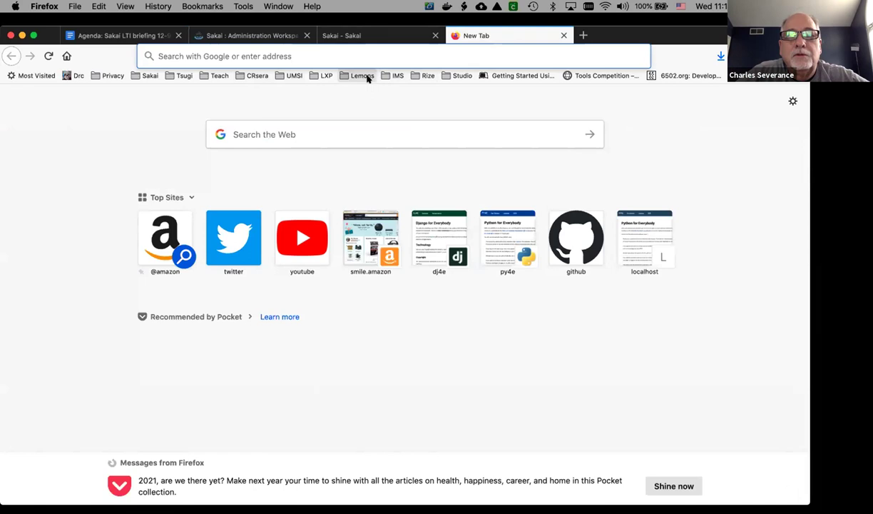
pyautogui.click(395, 75)
pyautogui.moveTo(389, 137)
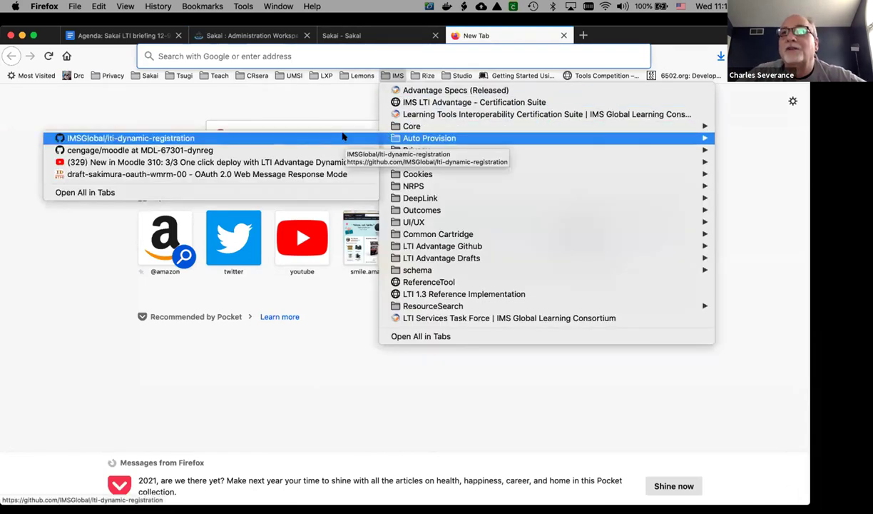
pyautogui.click(338, 106)
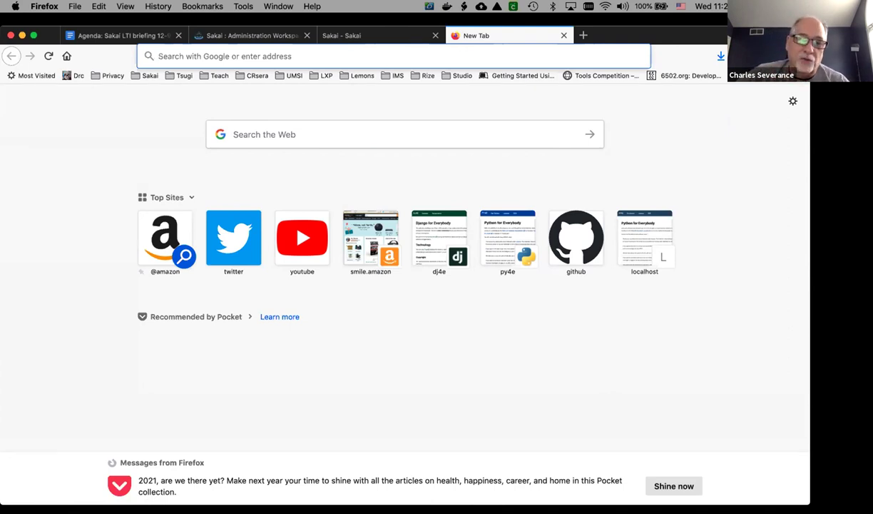
pyautogui.click(151, 35)
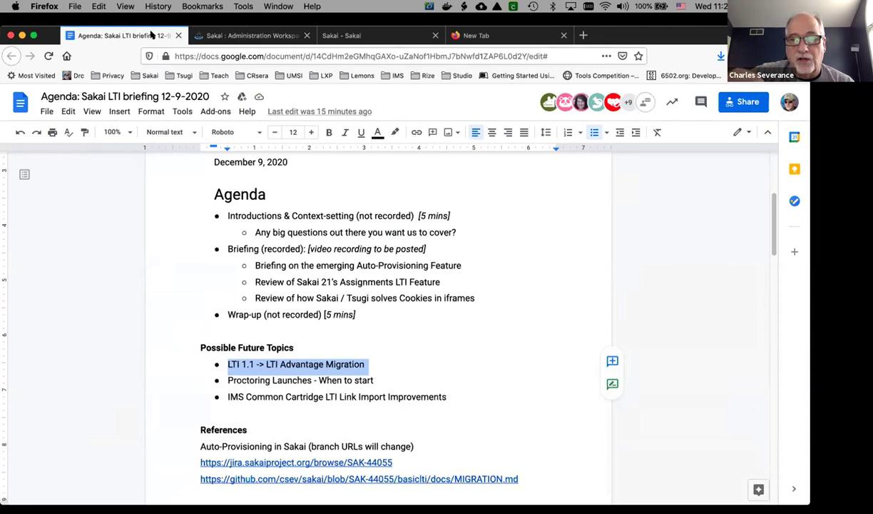
pyautogui.click(258, 42)
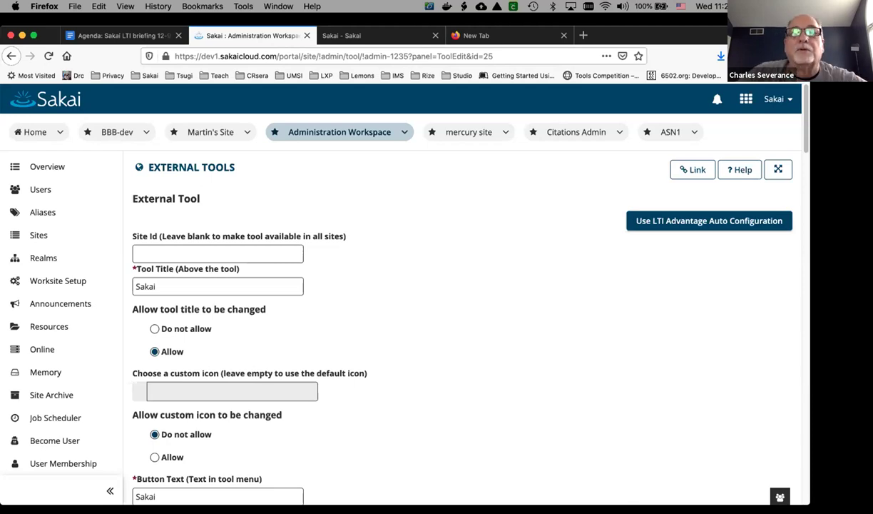
# - Load the Tsugi Project's GitHub page at github.com/tsugiproject/ in the blank browser page
pyautogui.click(446, 35)
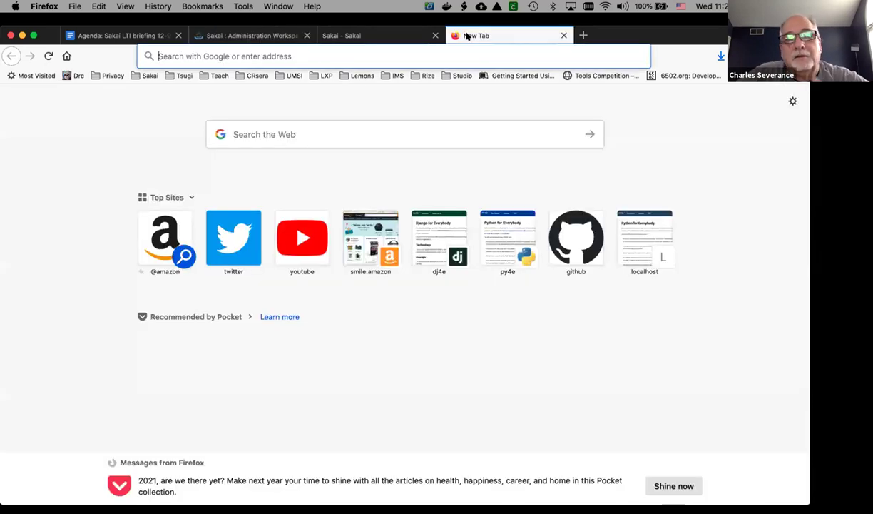
pyautogui.click(297, 57)
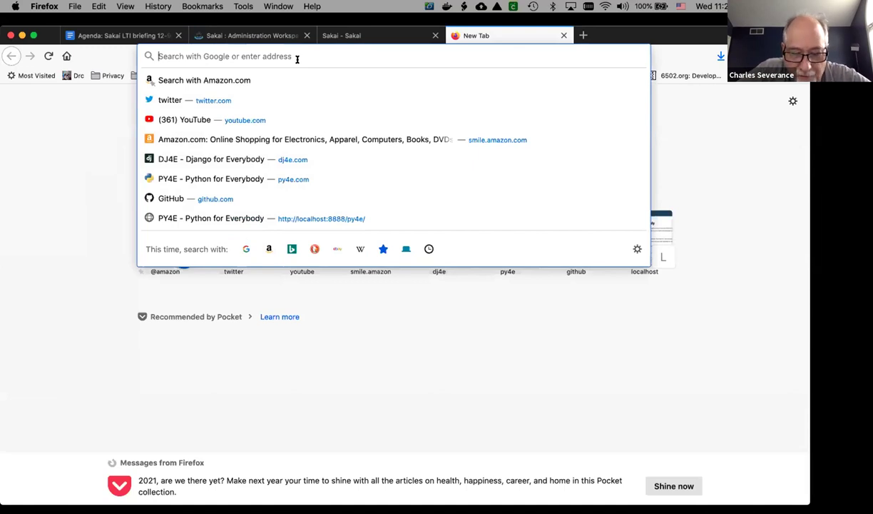
pyautogui.write('github.com/')
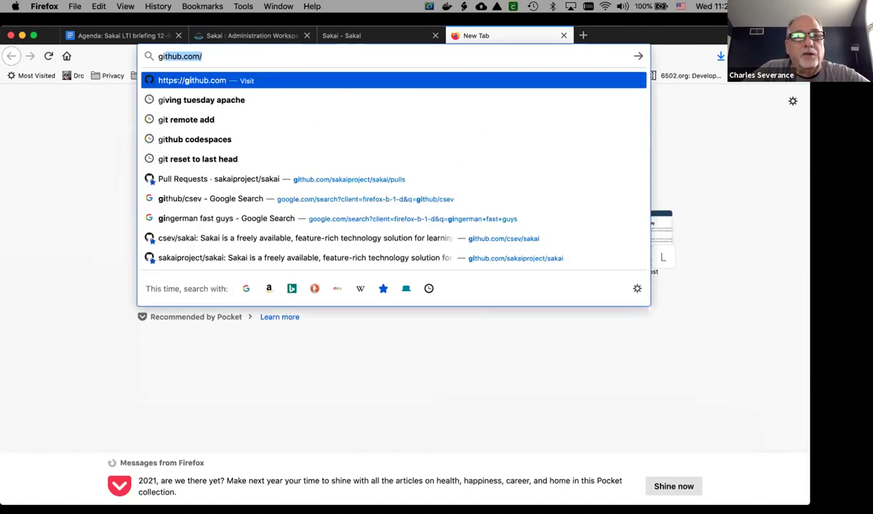
pyautogui.click(267, 57)
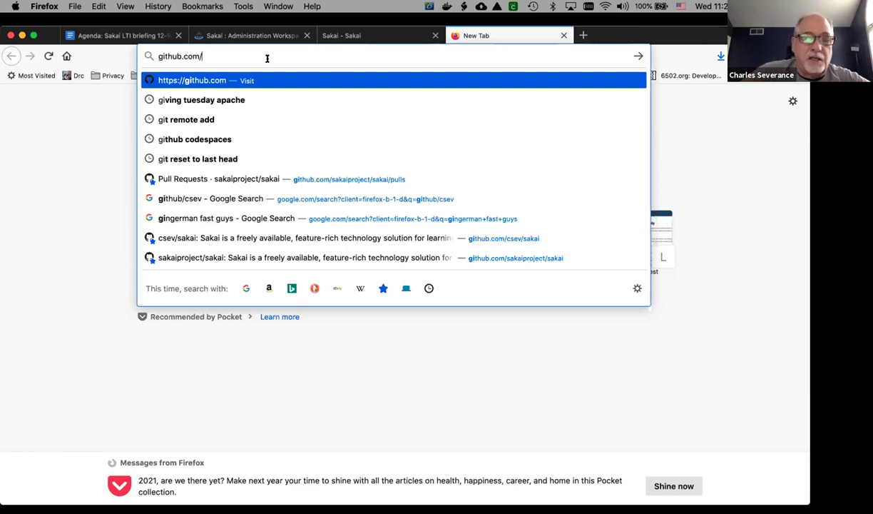
pyautogui.write('t')
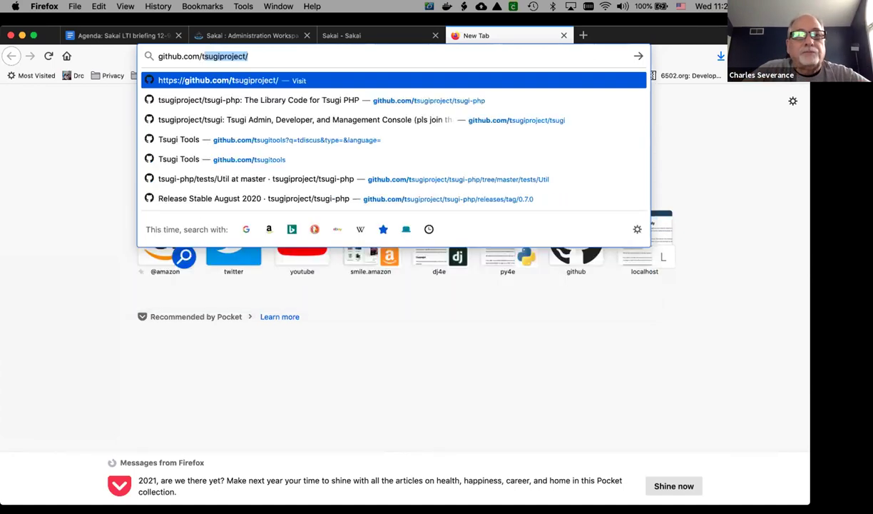
pyautogui.press('Return')
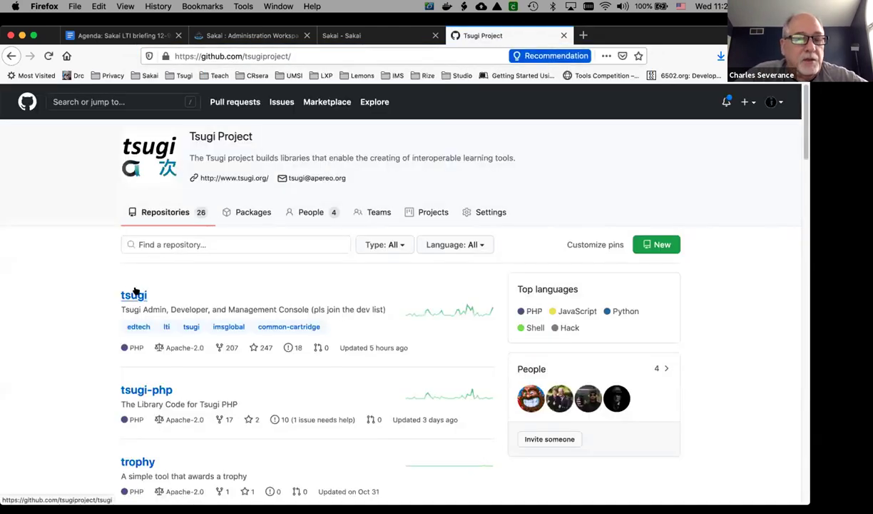
# - Open auto_common.php from the settings/key folder of the tsugi repository
pyautogui.click(130, 294)
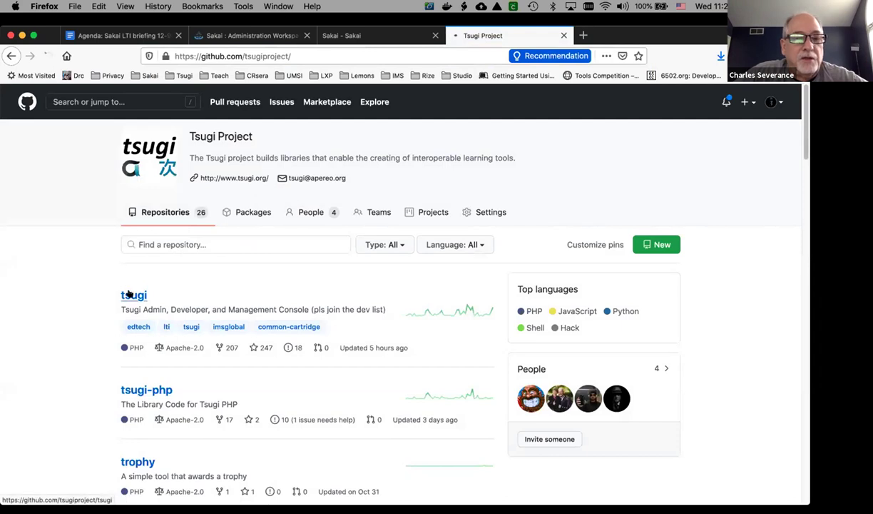
pyautogui.scroll(-3, 130, 293)
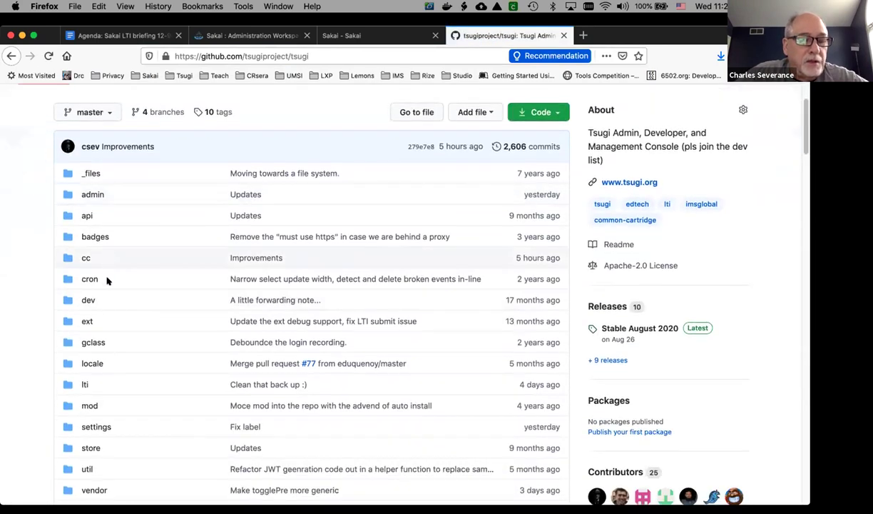
pyautogui.click(96, 426)
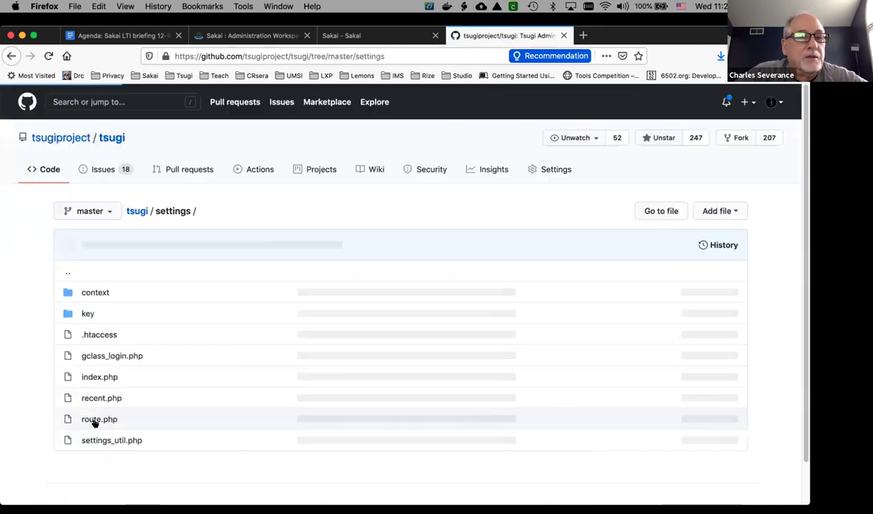
pyautogui.click(87, 314)
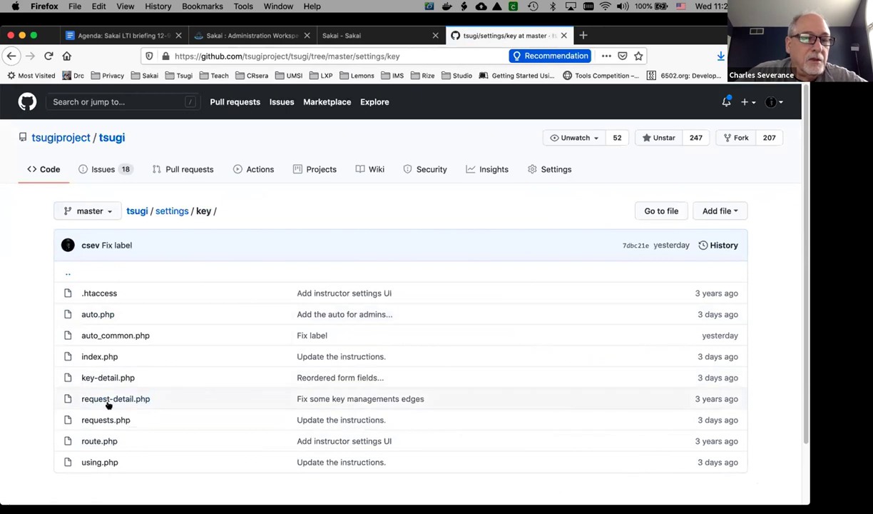
pyautogui.click(107, 335)
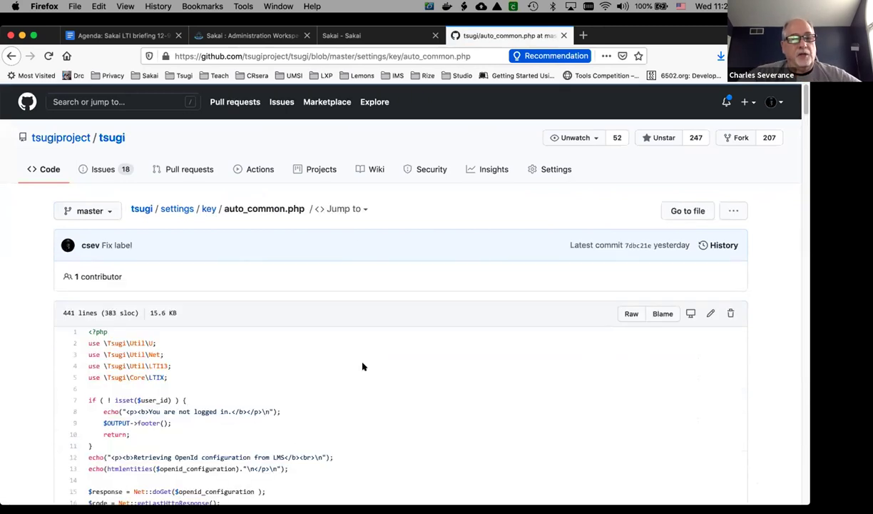
# - Examine the auto-registration code in auto_common.php, from the OpenID configuration retrieval through the registration messages to the issuer handling
pyautogui.scroll(-1, 360, 364)
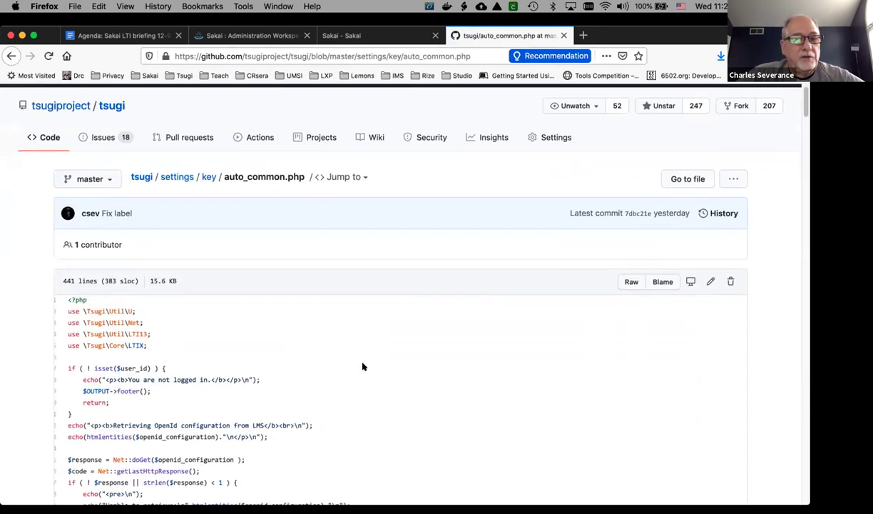
pyautogui.scroll(-10, 363, 366)
pyautogui.scroll(-12, 362, 366)
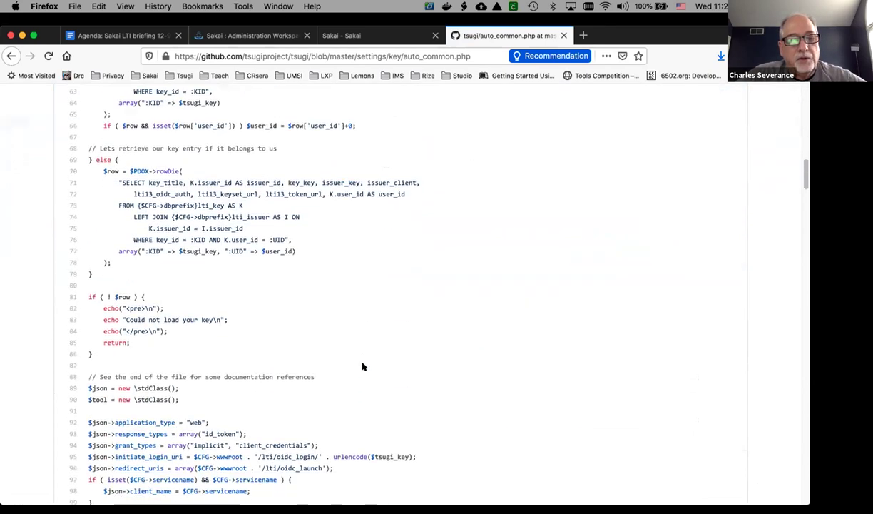
pyautogui.scroll(-7, 362, 366)
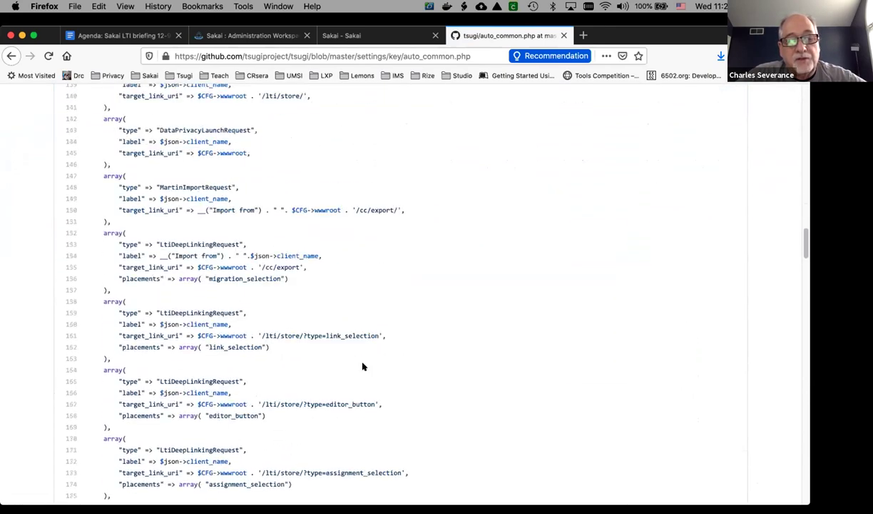
pyautogui.scroll(-7, 363, 366)
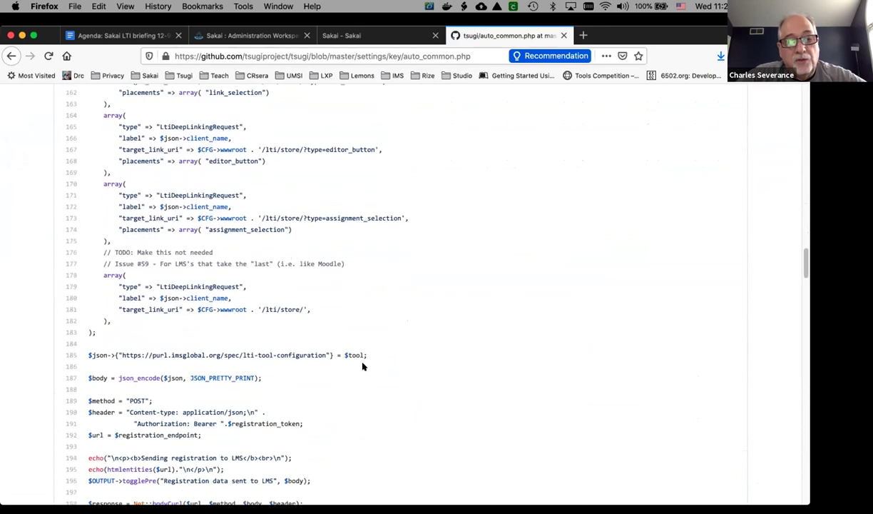
pyautogui.scroll(-15, 362, 366)
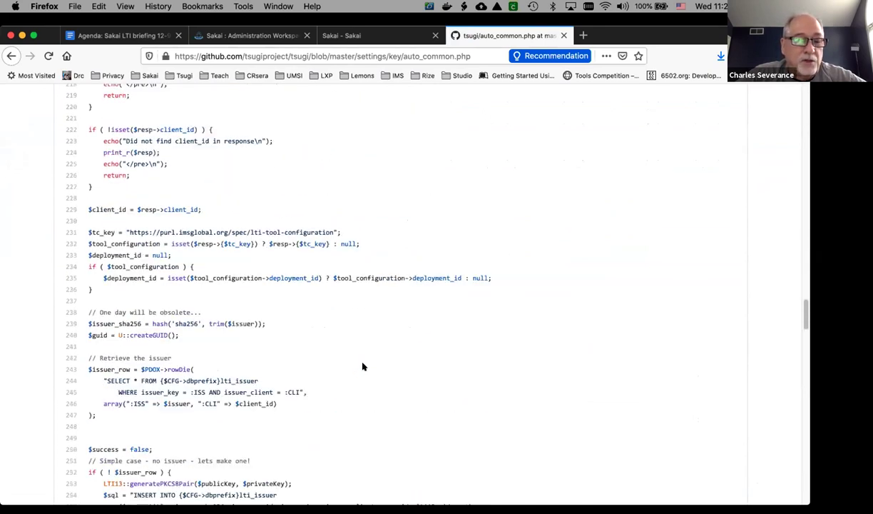
pyautogui.scroll(-15, 362, 366)
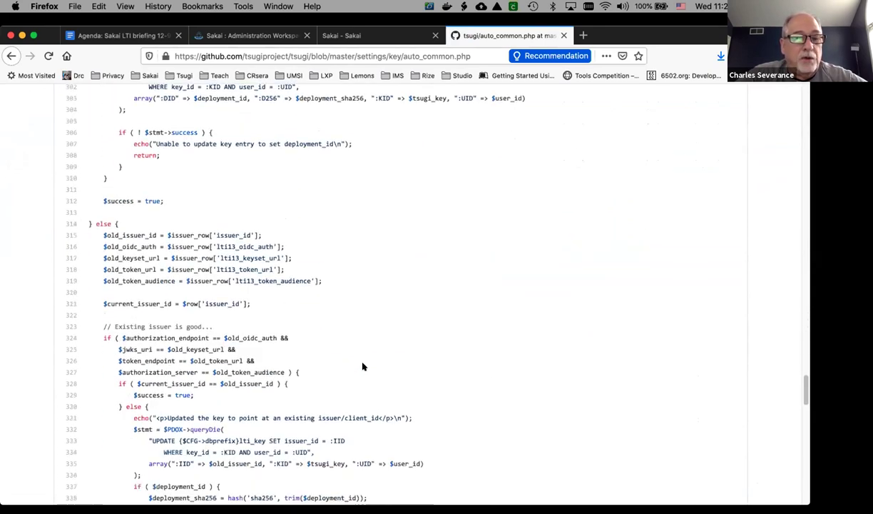
pyautogui.scroll(-6, 362, 366)
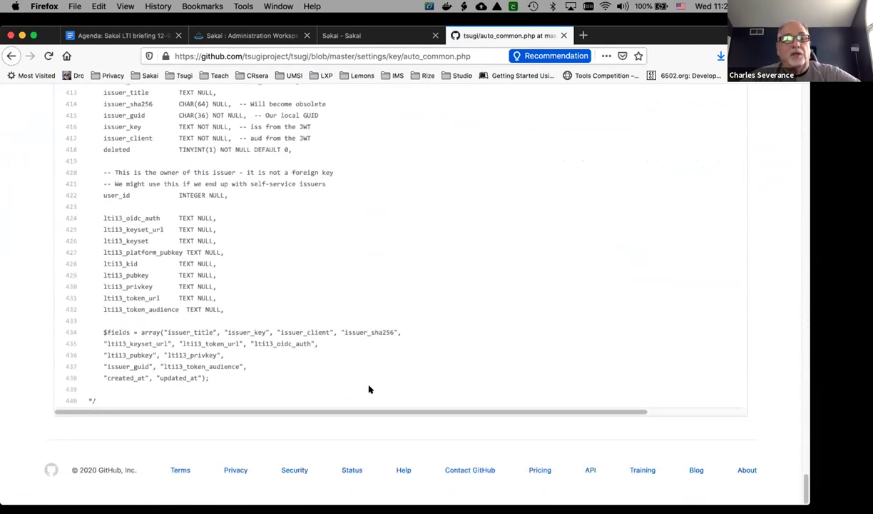
pyautogui.scroll(20, 369, 390)
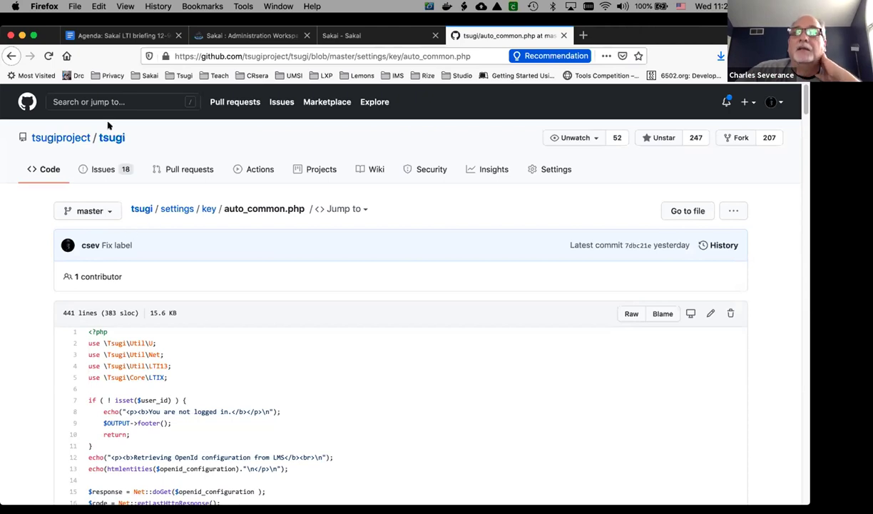
# - Return to the Sakai LTI briefing agenda and highlight "emerging" in the Auto-Provisioning Feature item
pyautogui.click(104, 39)
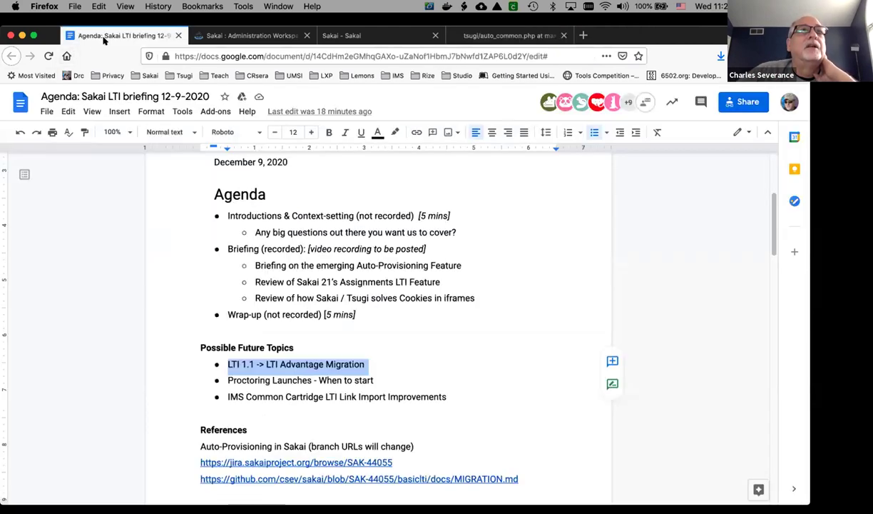
pyautogui.doubleClick(344, 265)
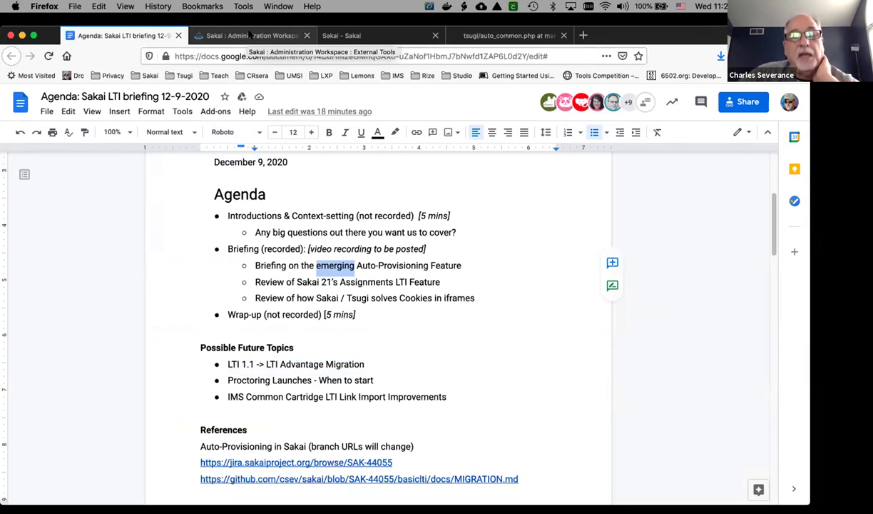
# - Switch back to Sakai and start a new assignment in the ASN1 site
pyautogui.click(249, 35)
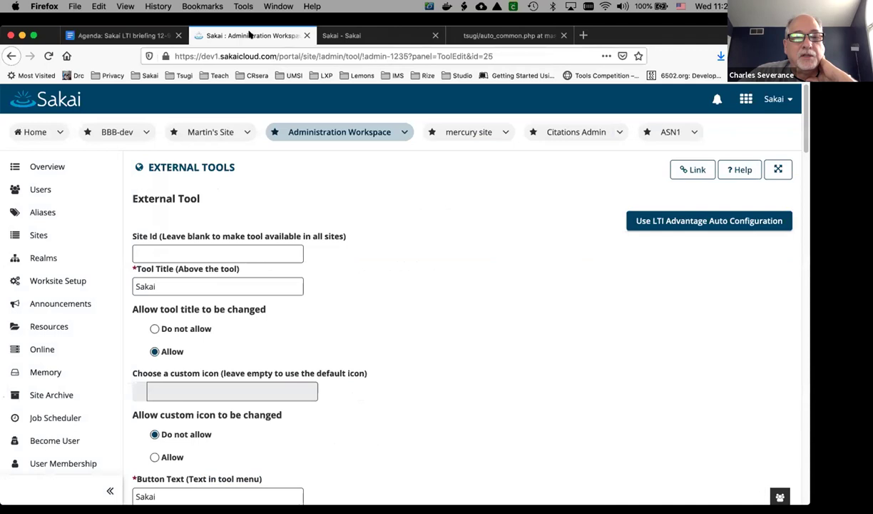
pyautogui.click(670, 133)
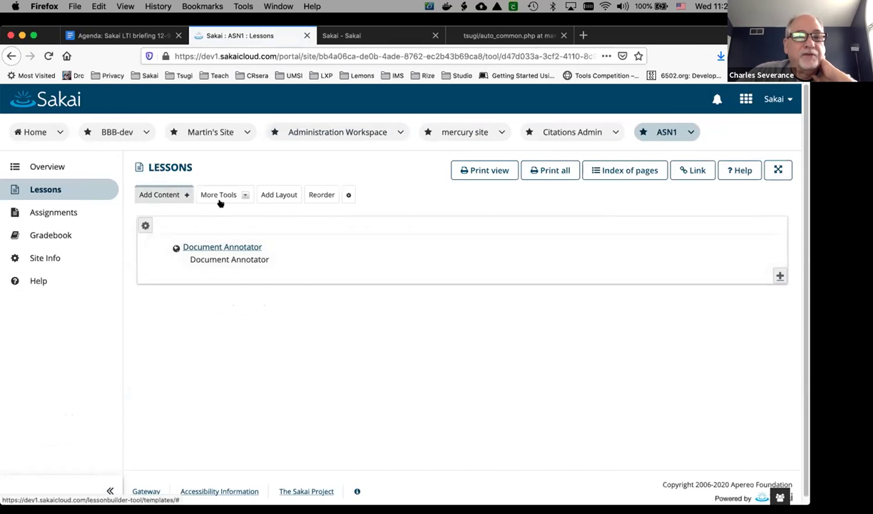
pyautogui.click(63, 212)
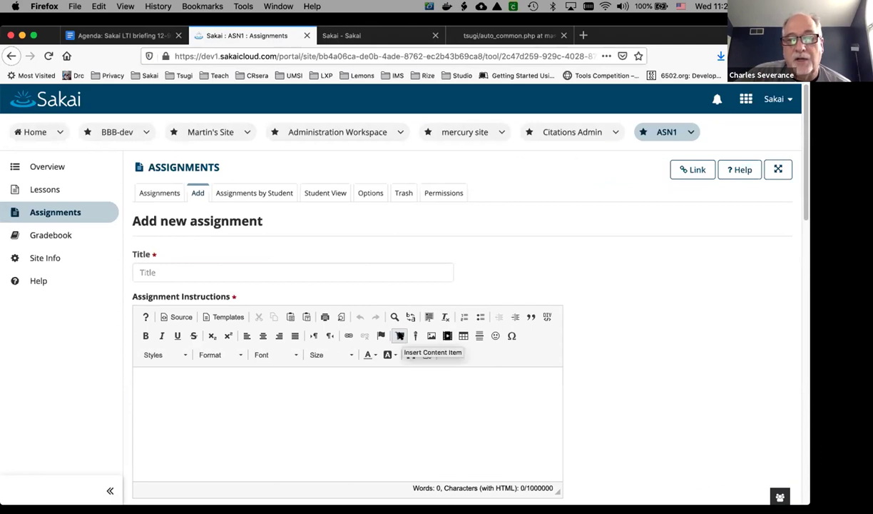
# - Title the new assignment "Catching Up Finally" and enter "Yada" as its instructions
pyautogui.click(259, 277)
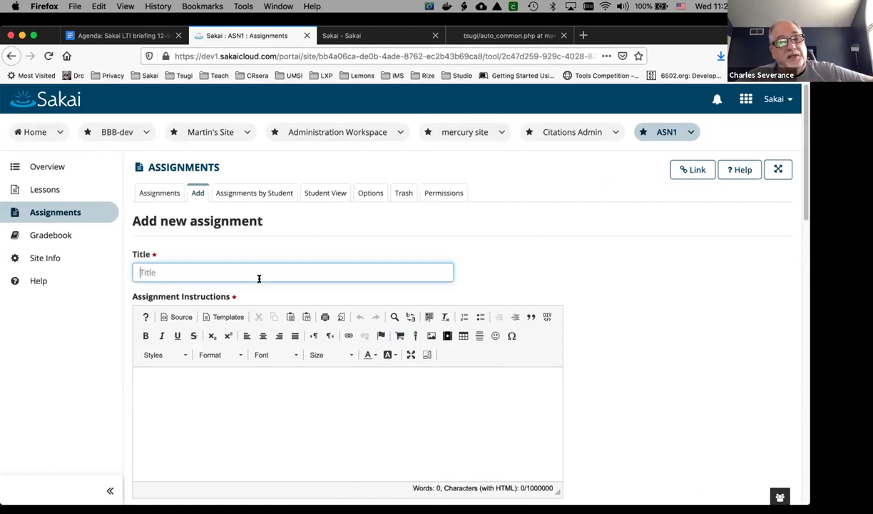
pyautogui.write('Ca')
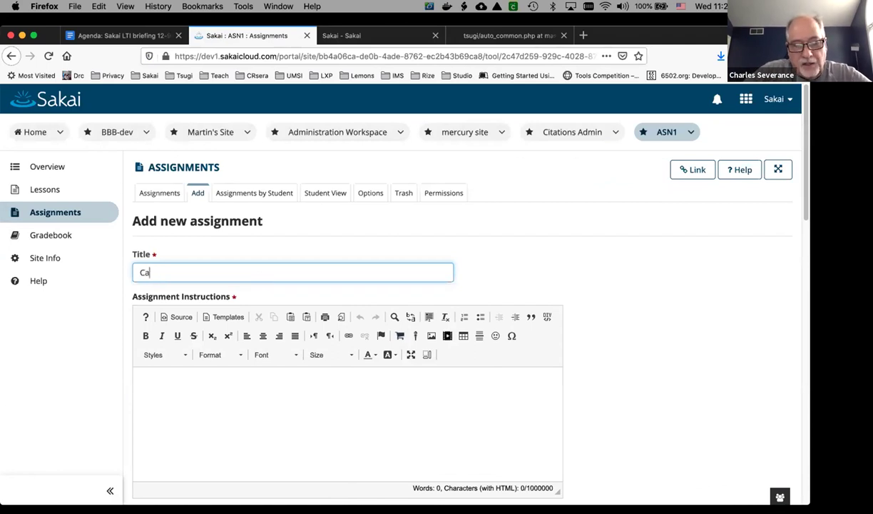
pyautogui.write('tching Up Finally')
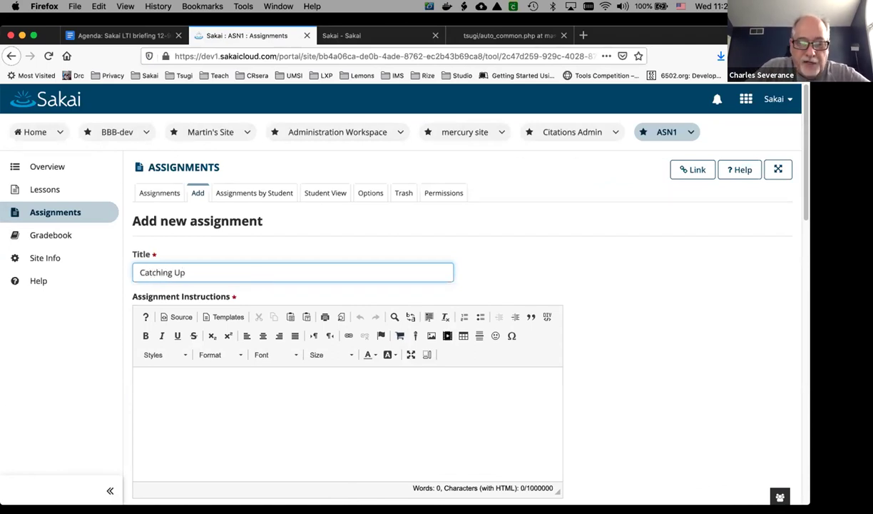
pyautogui.click(335, 393)
pyautogui.write('Yada')
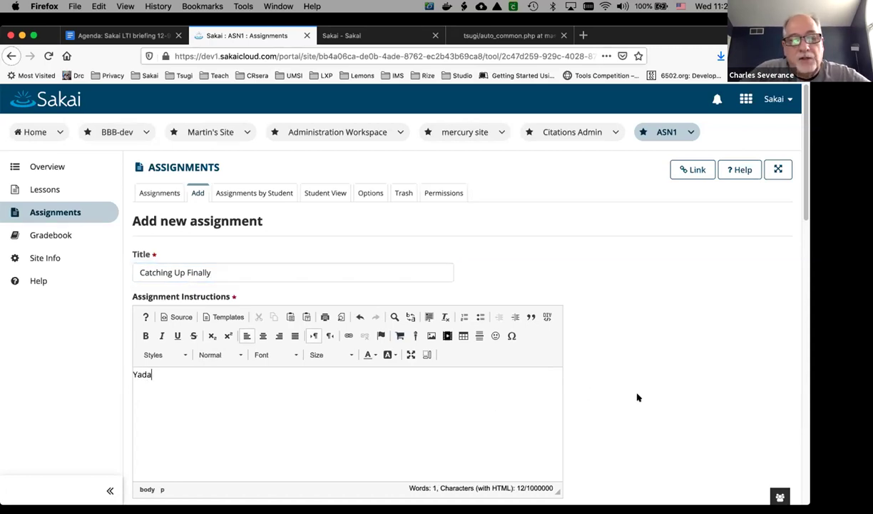
# - Set the assignment's submission type to External Tool (LTI)
pyautogui.scroll(-10, 638, 397)
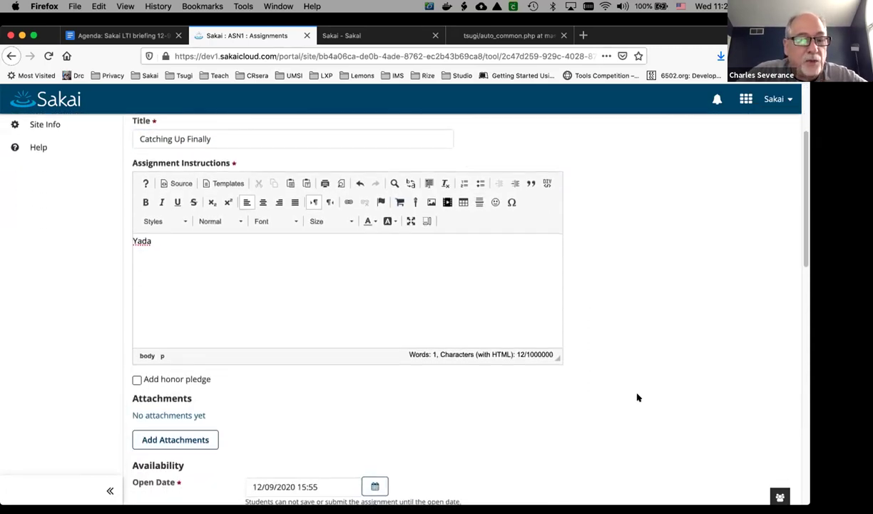
pyautogui.scroll(-2, 638, 397)
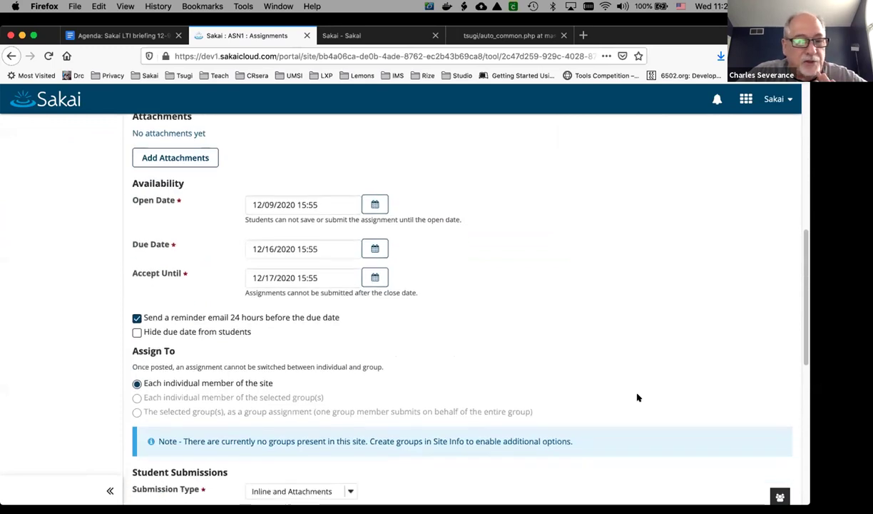
pyautogui.scroll(-3, 638, 398)
pyautogui.scroll(-1, 638, 397)
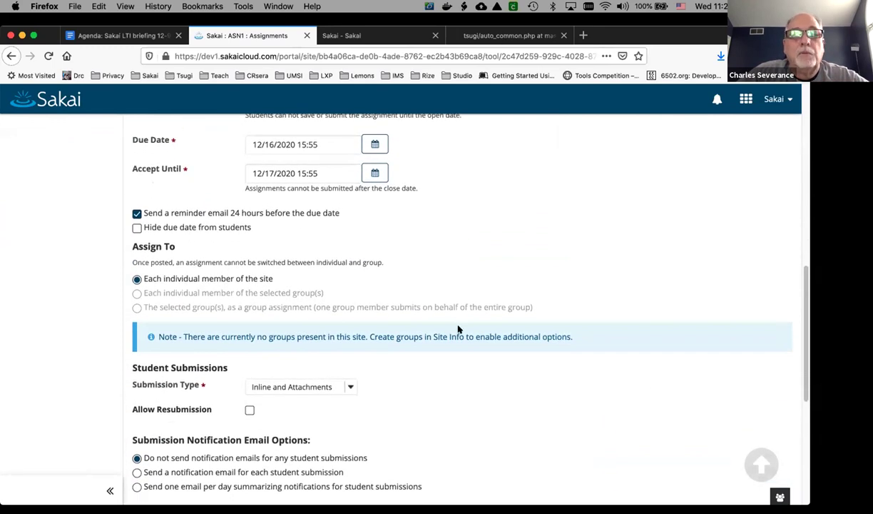
pyautogui.click(357, 388)
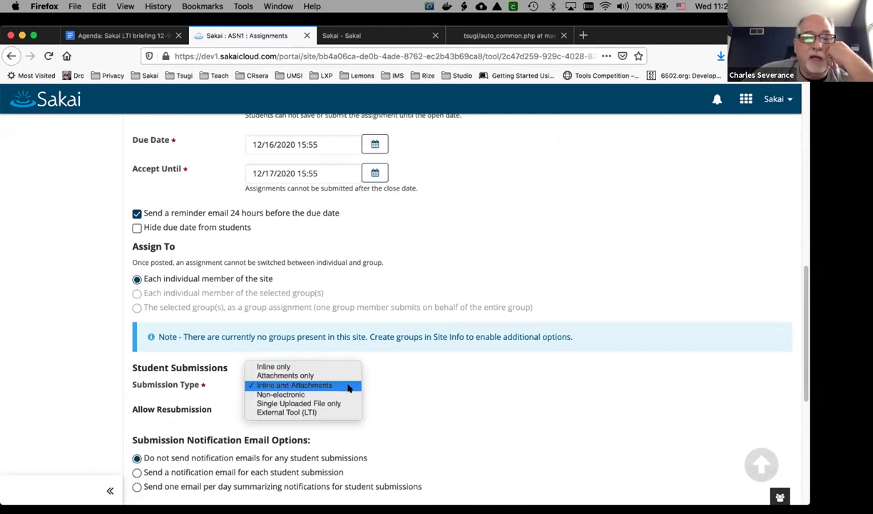
pyautogui.click(315, 411)
# - Select Sakai as the assignment's external tool source and proceed with its LTI 1.3 launch to the tool store
pyautogui.scroll(-2, 471, 419)
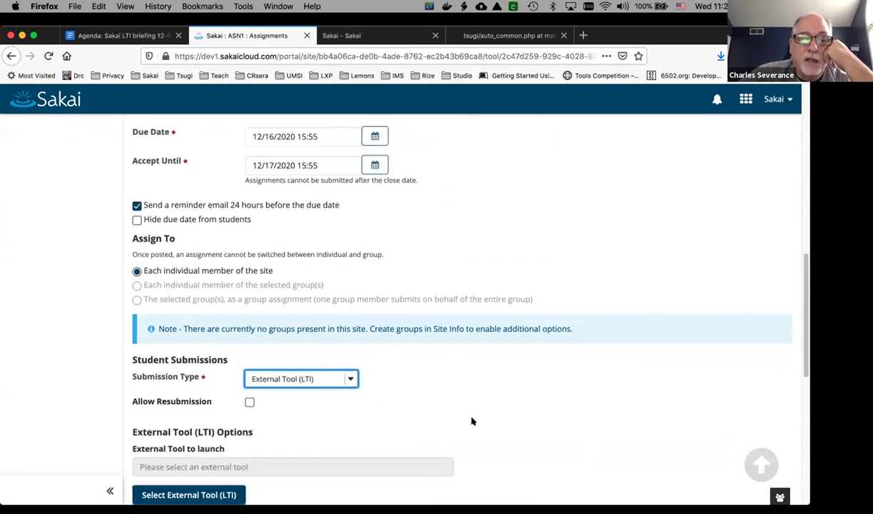
pyautogui.scroll(-2, 472, 420)
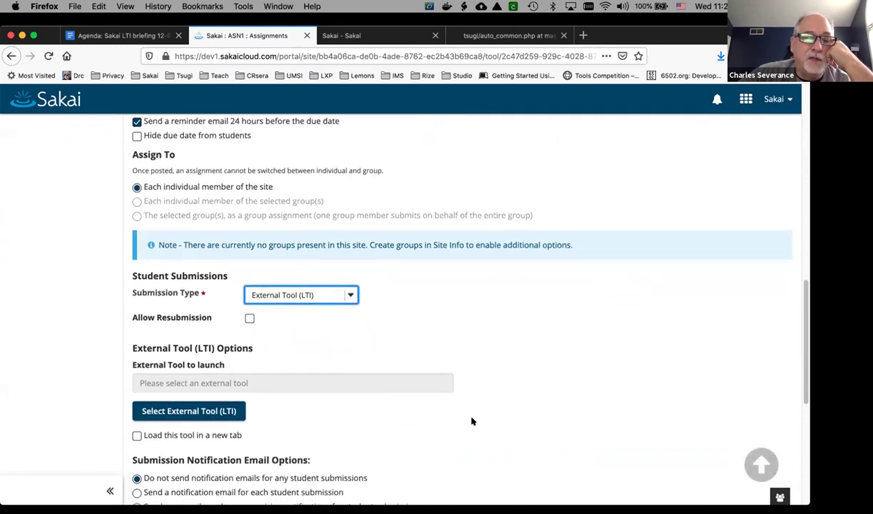
pyautogui.click(211, 413)
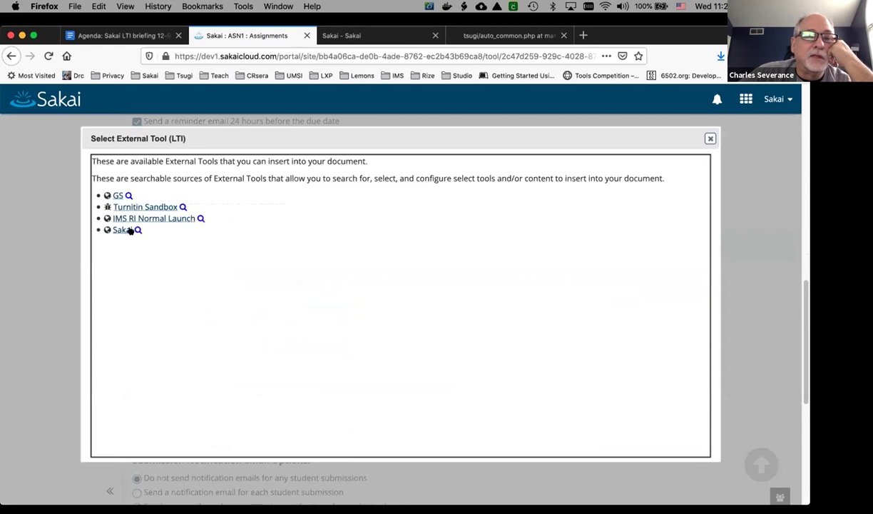
pyautogui.click(122, 231)
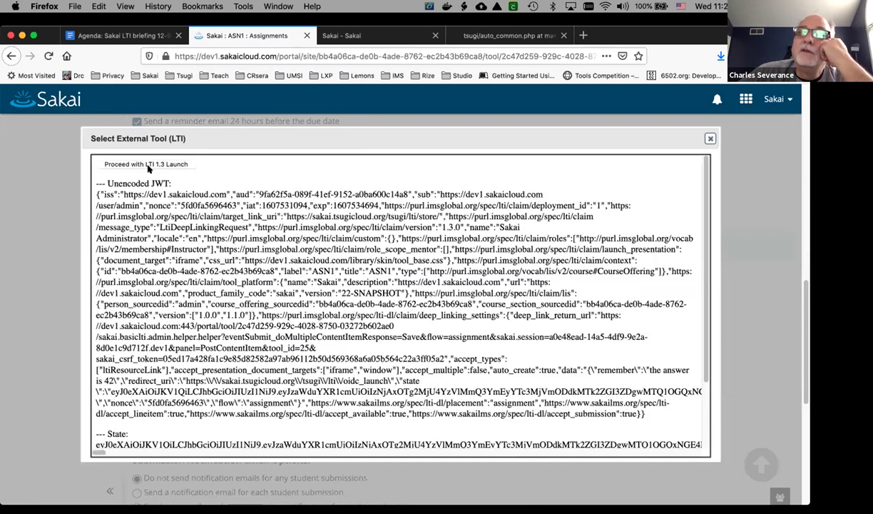
pyautogui.click(148, 162)
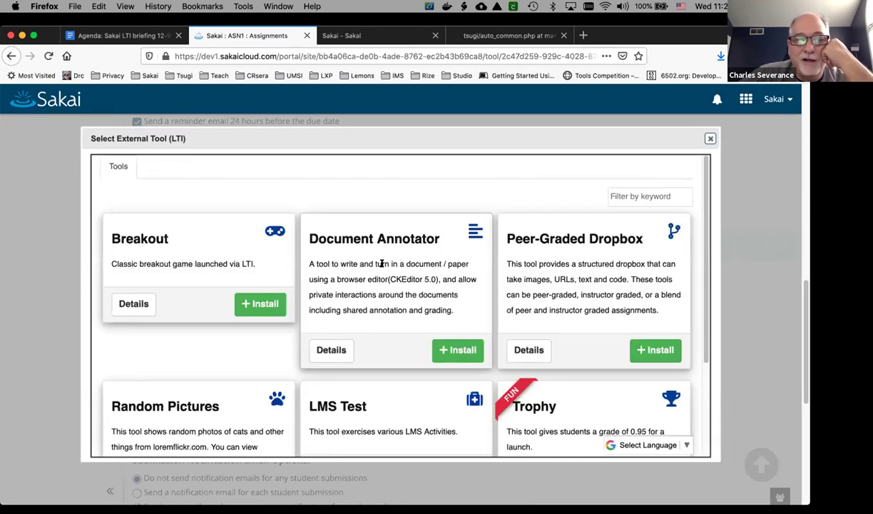
# - Start installing the Trophy tool with Send LineItem configured and a maximum possible score of 42
pyautogui.scroll(-3, 382, 263)
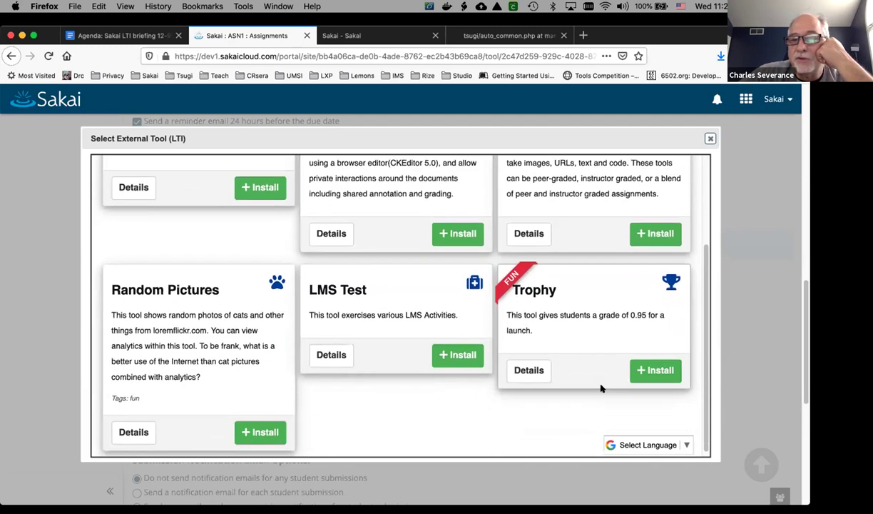
pyautogui.click(644, 369)
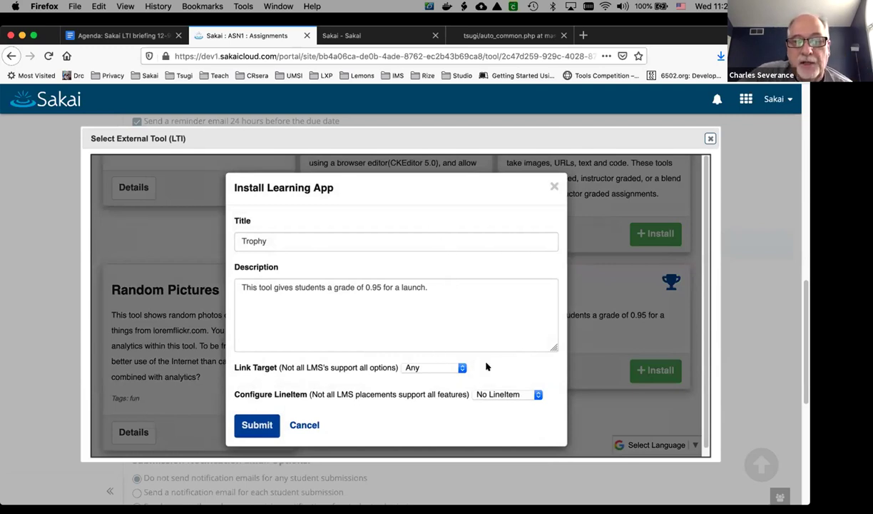
pyautogui.click(513, 394)
pyautogui.click(510, 406)
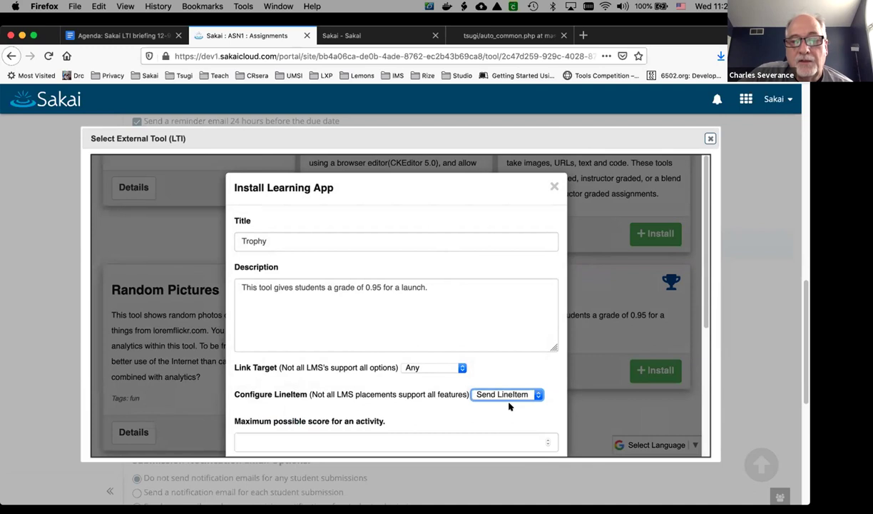
pyautogui.scroll(-1, 468, 389)
pyautogui.click(427, 392)
pyautogui.write('42')
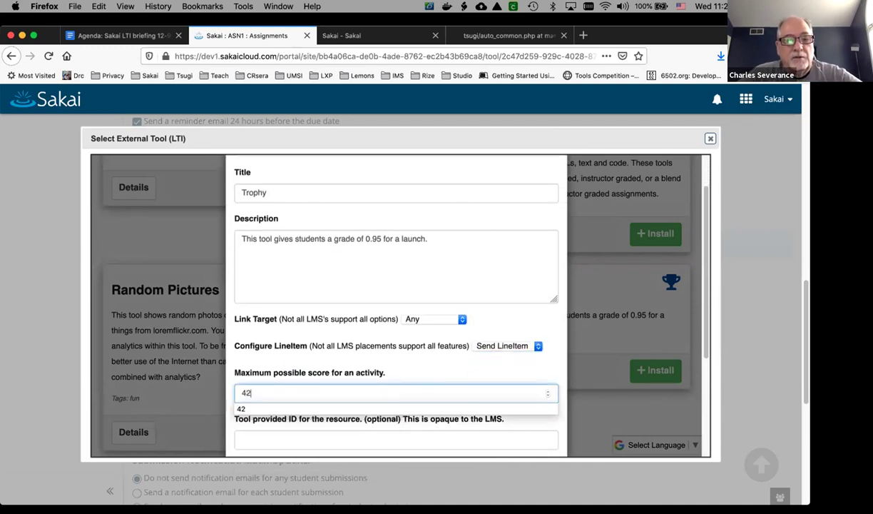
pyautogui.click(424, 321)
pyautogui.click(495, 306)
# - Set both the available dates and the submission dates of the Trophy tool to 12/14/2020 through 12/18/2020
pyautogui.scroll(-4, 492, 307)
pyautogui.click(325, 357)
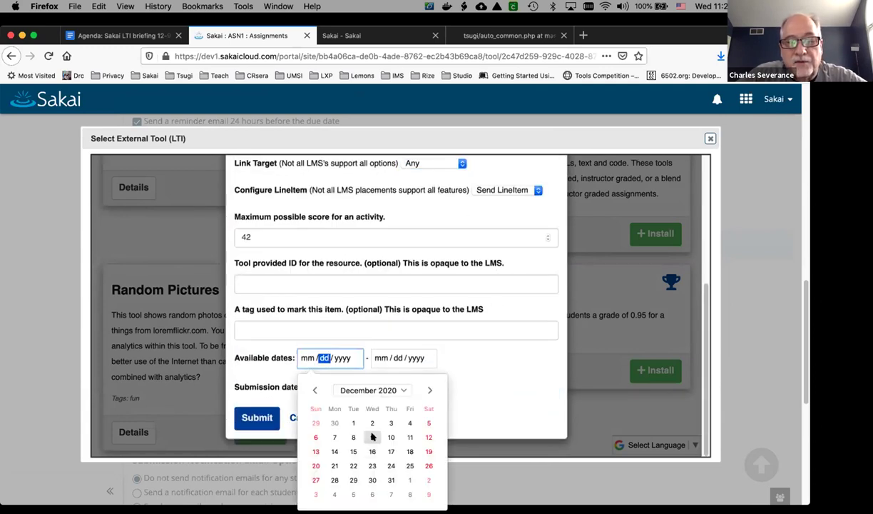
pyautogui.click(335, 451)
pyautogui.click(403, 362)
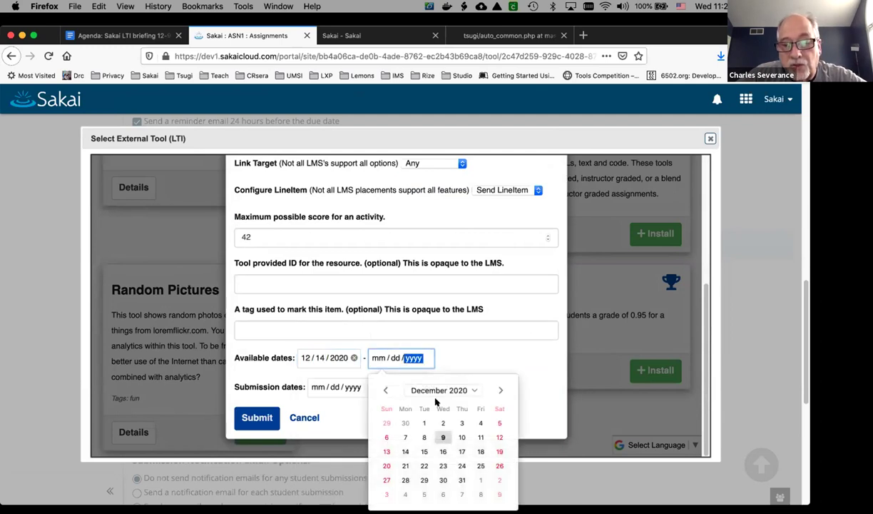
pyautogui.press('Escape')
pyautogui.click(334, 387)
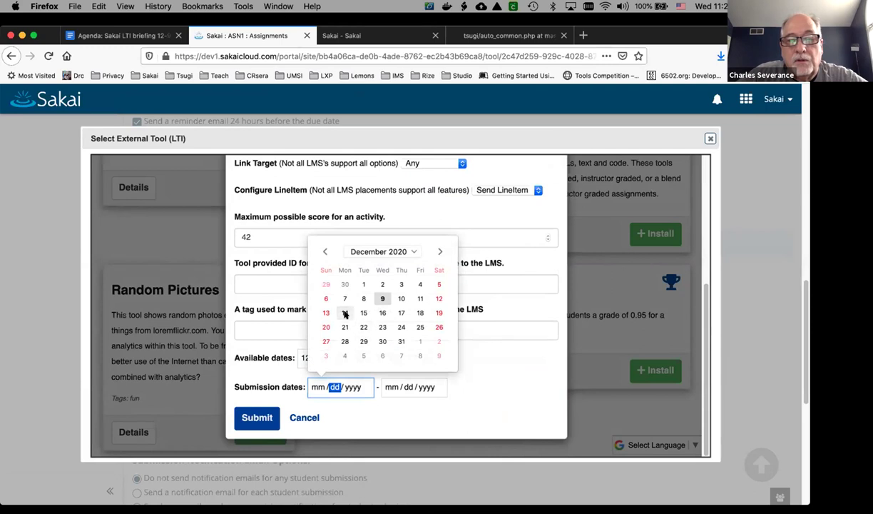
pyautogui.click(345, 312)
pyautogui.click(396, 384)
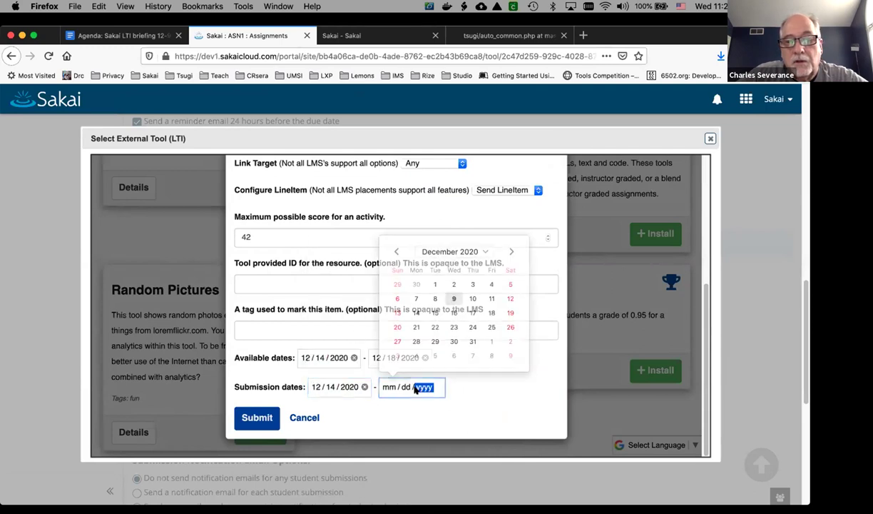
pyautogui.click(492, 312)
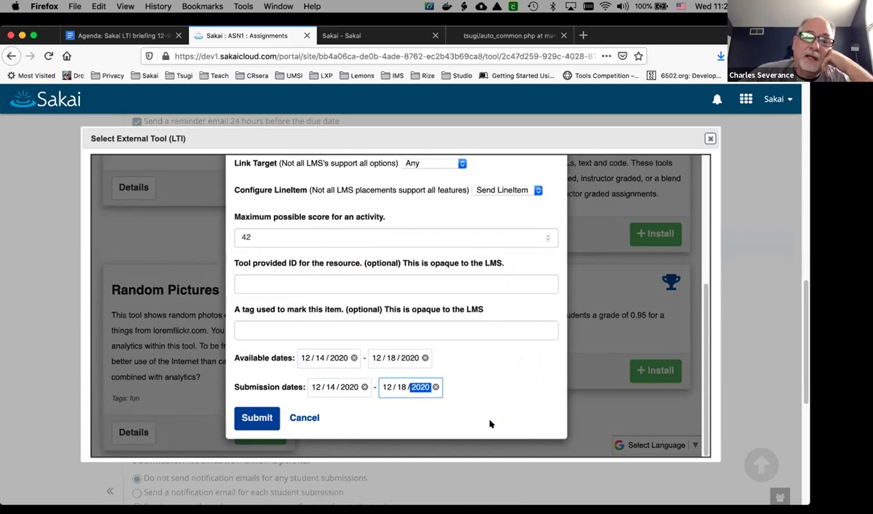
# - Submit the Trophy installation back to the assignment and accept changing the assignment title to Trophy
pyautogui.scroll(3, 490, 424)
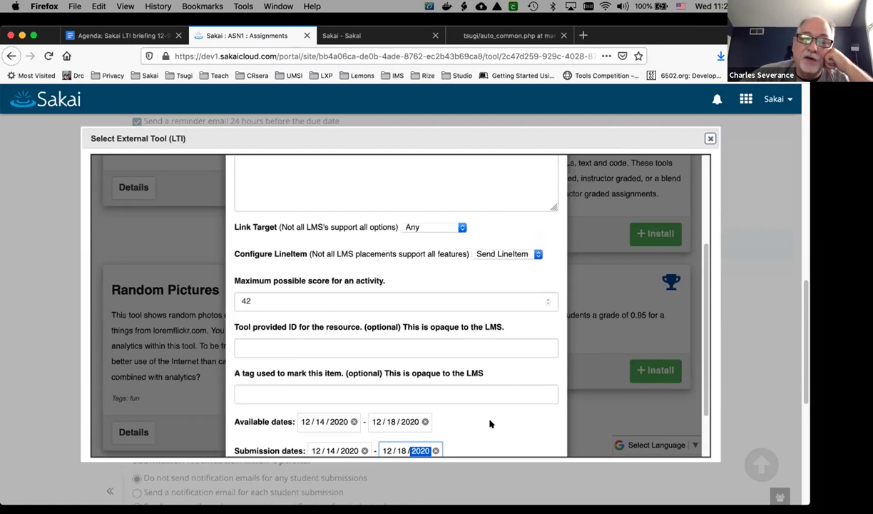
pyautogui.scroll(-3, 490, 424)
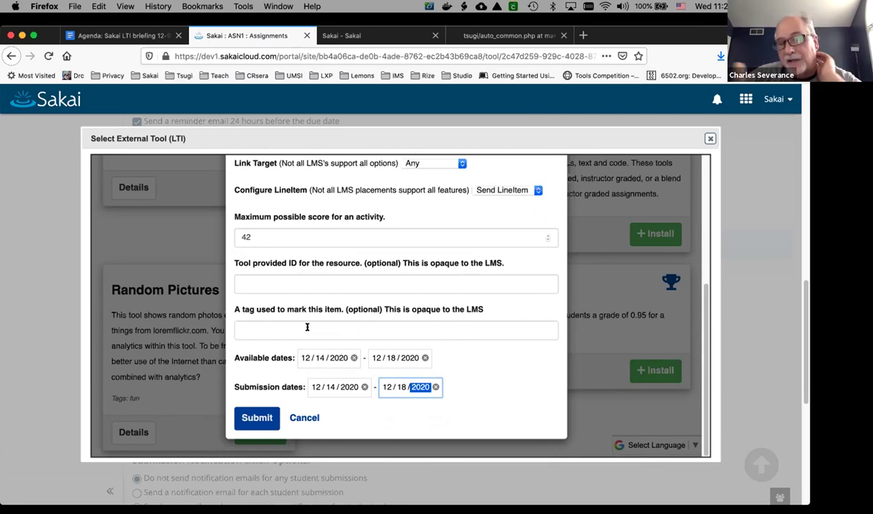
pyautogui.scroll(3, 308, 327)
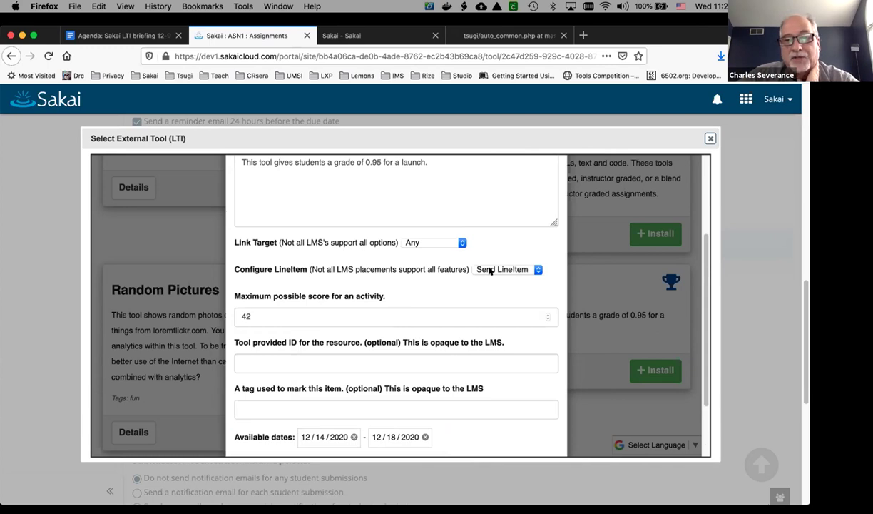
pyautogui.scroll(-3, 489, 270)
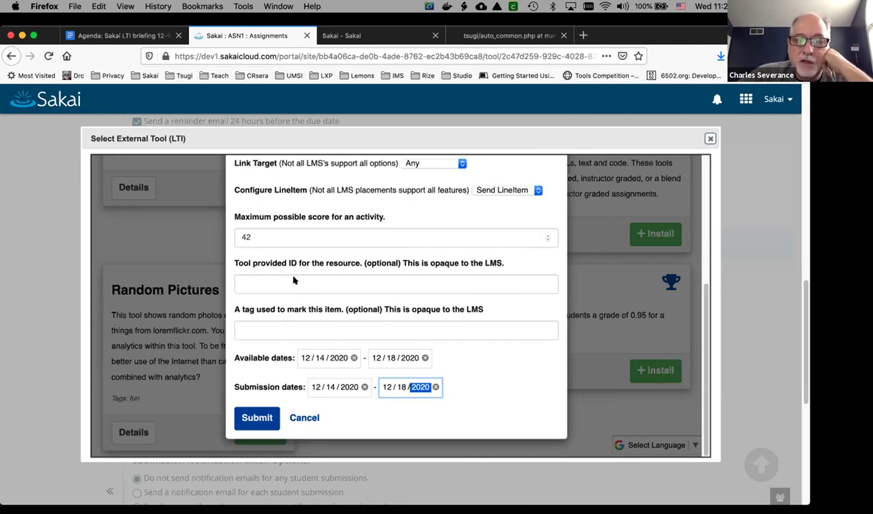
pyautogui.click(264, 414)
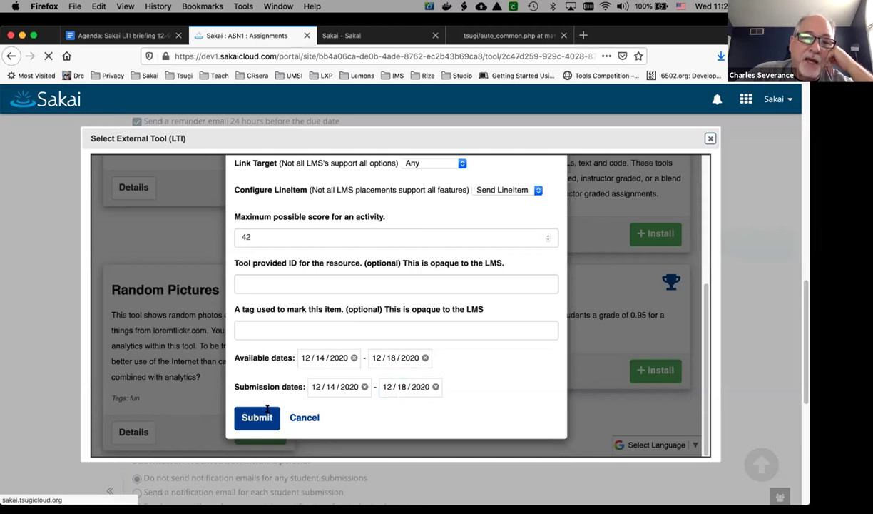
pyautogui.click(114, 165)
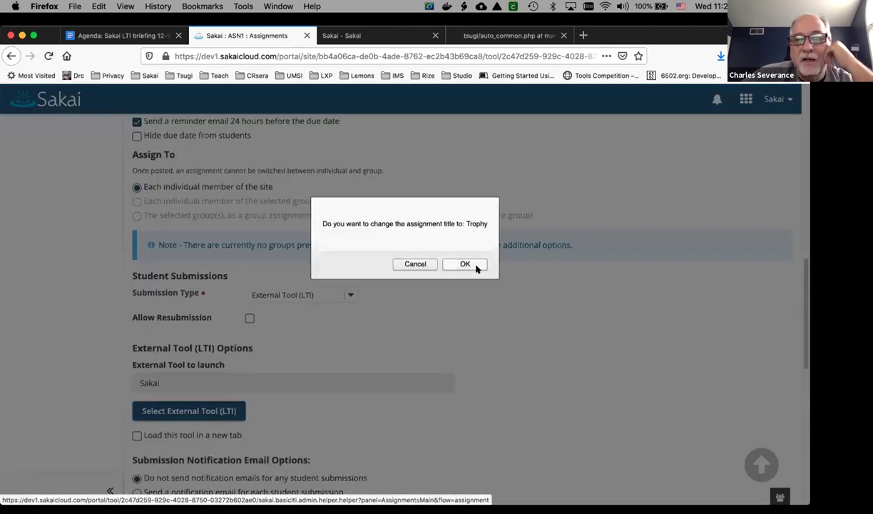
pyautogui.click(465, 263)
# - Examine the grading, Gradebook and availability date settings on the assignment form
pyautogui.scroll(-5, 488, 288)
pyautogui.scroll(-6, 487, 288)
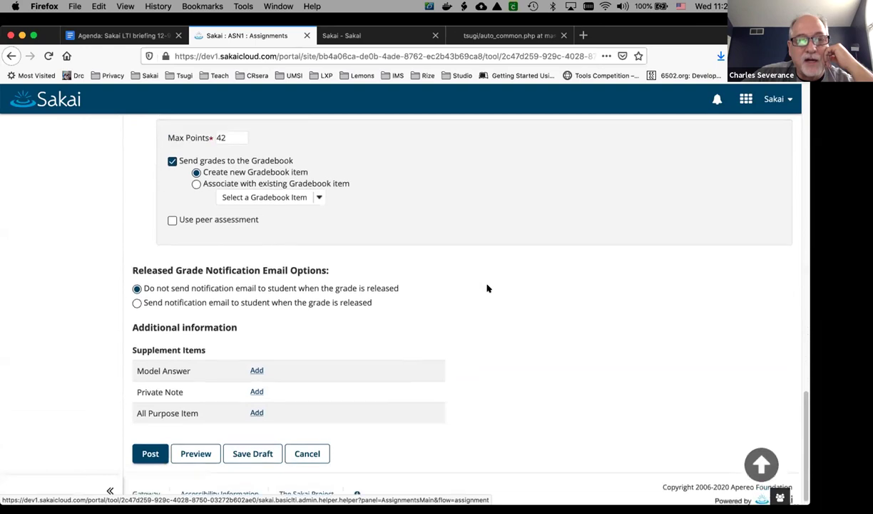
pyautogui.scroll(15, 487, 288)
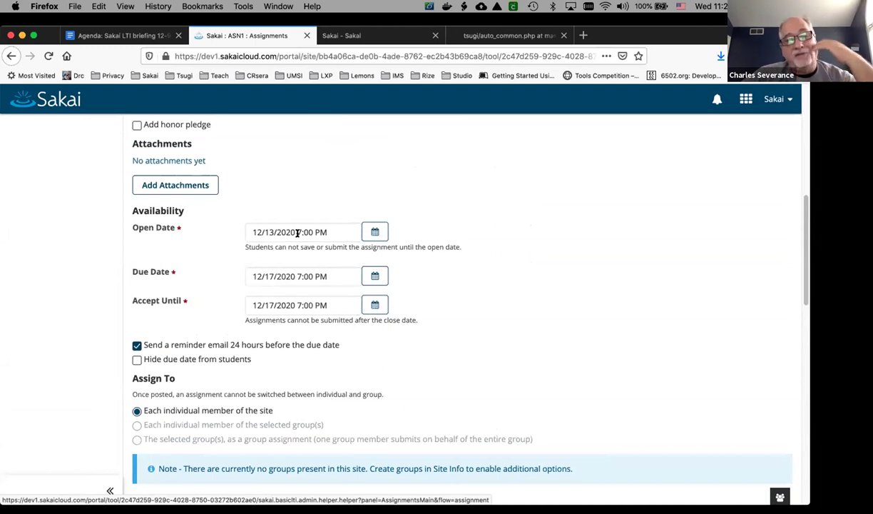
# - Set the external tool to load in a new tab and post the Trophy assignment
pyautogui.scroll(8, 298, 233)
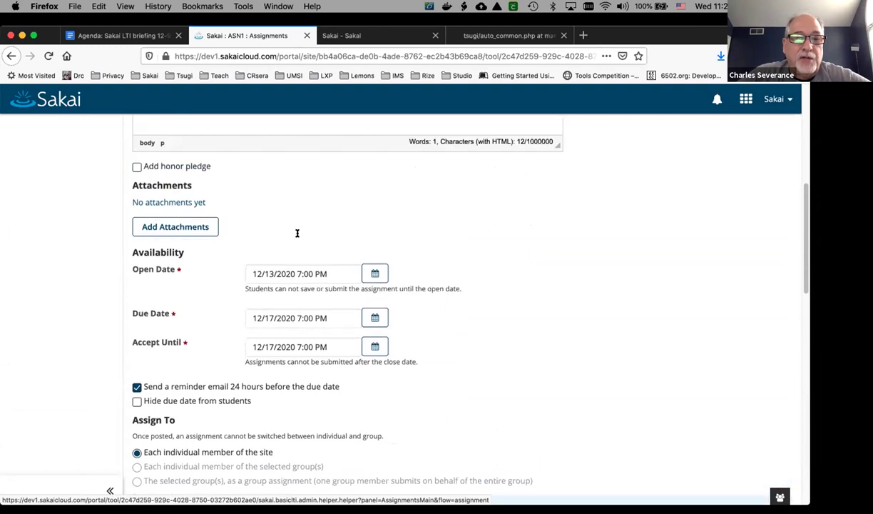
pyautogui.scroll(-10, 297, 236)
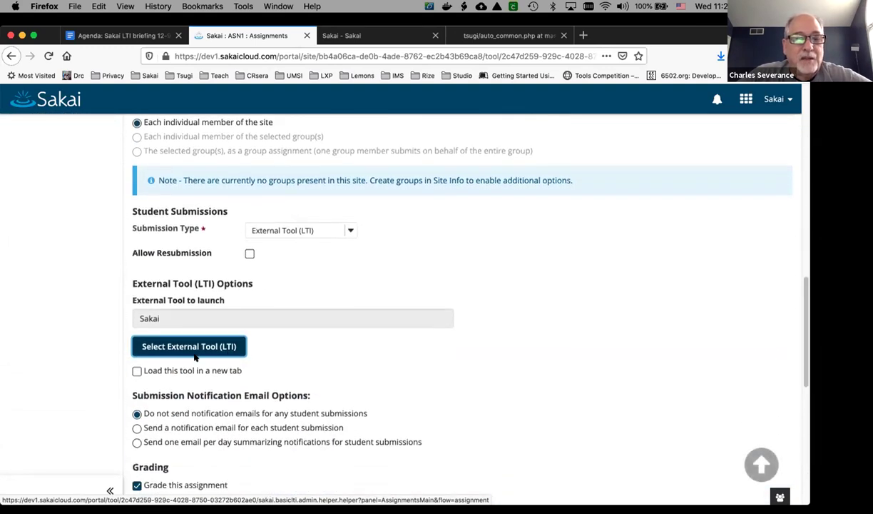
pyautogui.scroll(-2, 182, 370)
pyautogui.scroll(-3, 181, 370)
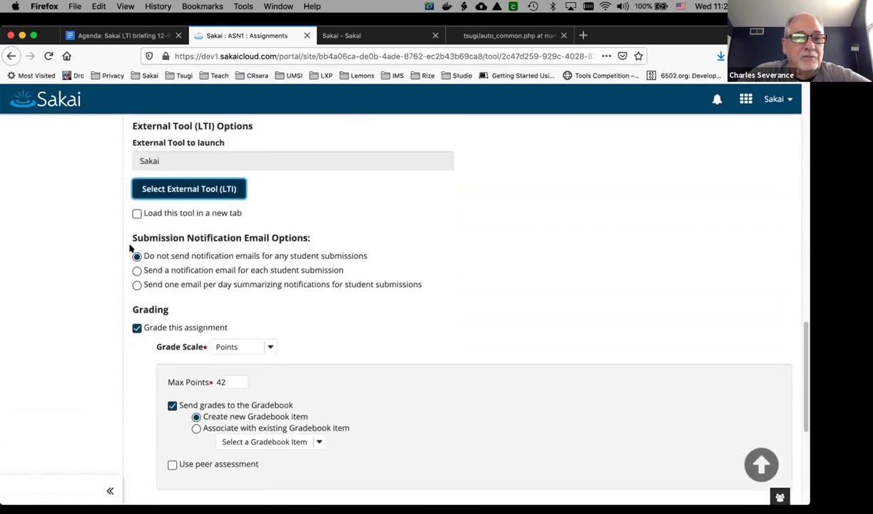
pyautogui.click(137, 205)
pyautogui.scroll(-8, 199, 277)
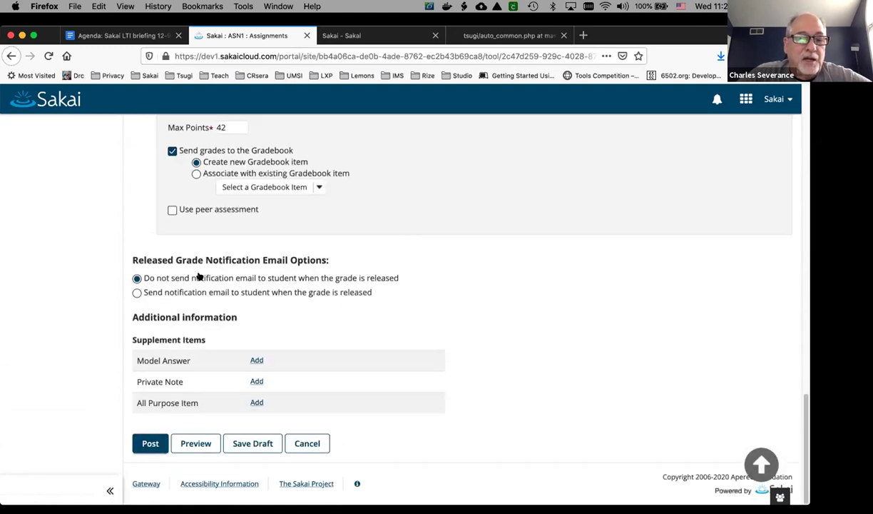
pyautogui.click(151, 442)
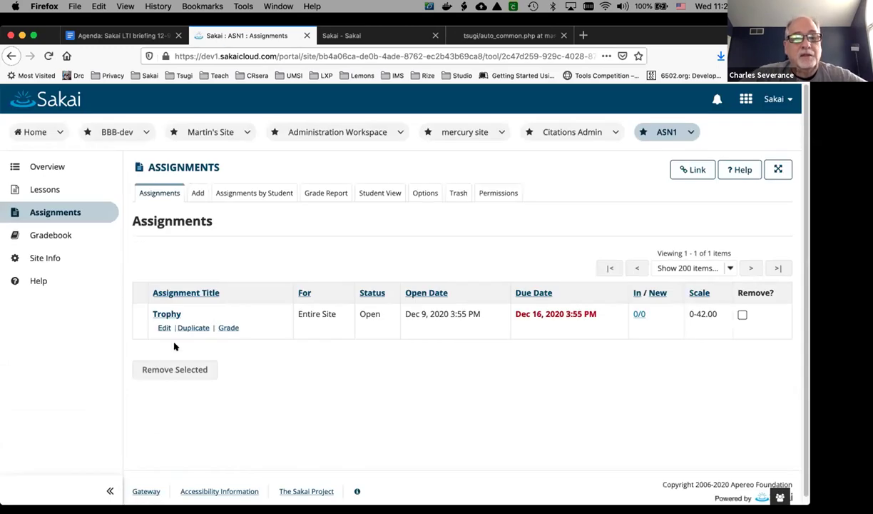
# - View the posted Trophy assignment's settings, try launching its external tool in a new window, and close the launched page
pyautogui.click(158, 314)
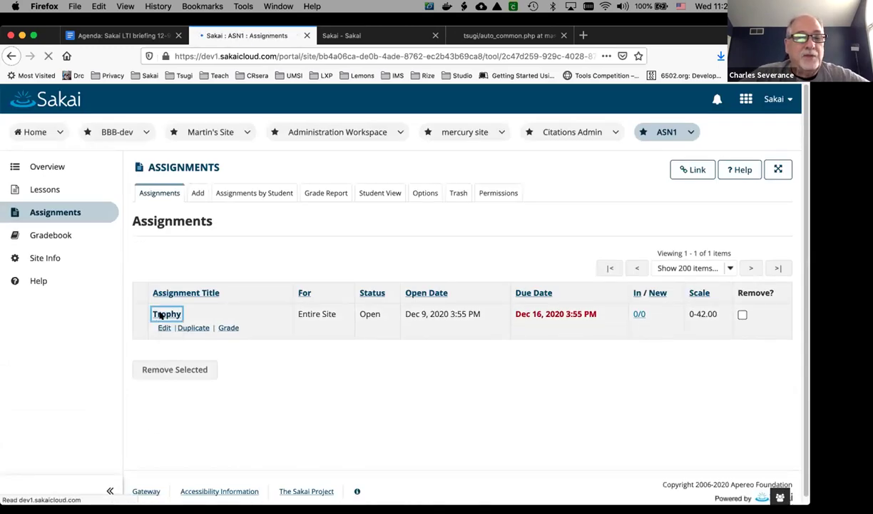
pyautogui.scroll(-1, 269, 350)
pyautogui.scroll(-3, 269, 350)
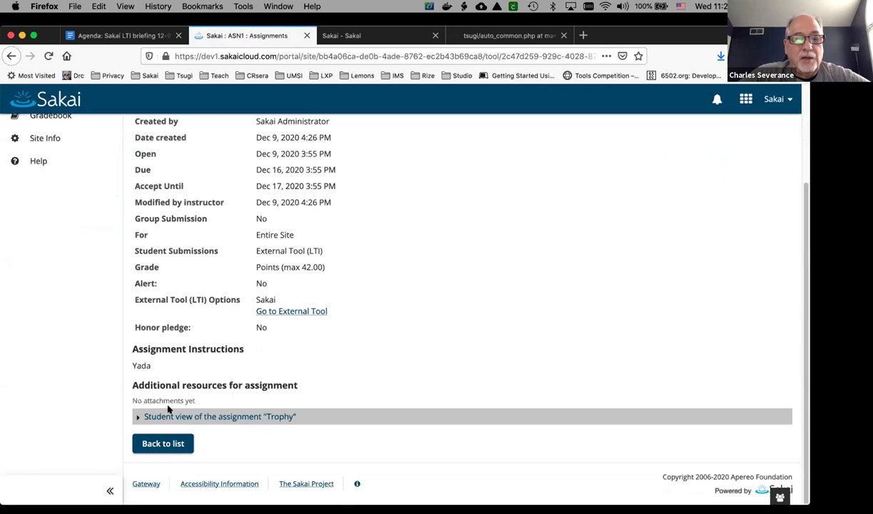
pyautogui.scroll(3, 280, 354)
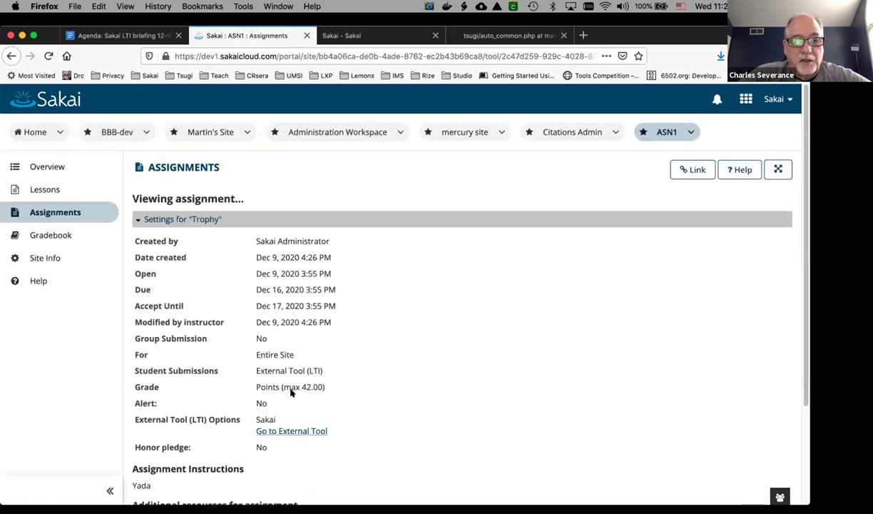
pyautogui.click(301, 432)
pyautogui.click(245, 194)
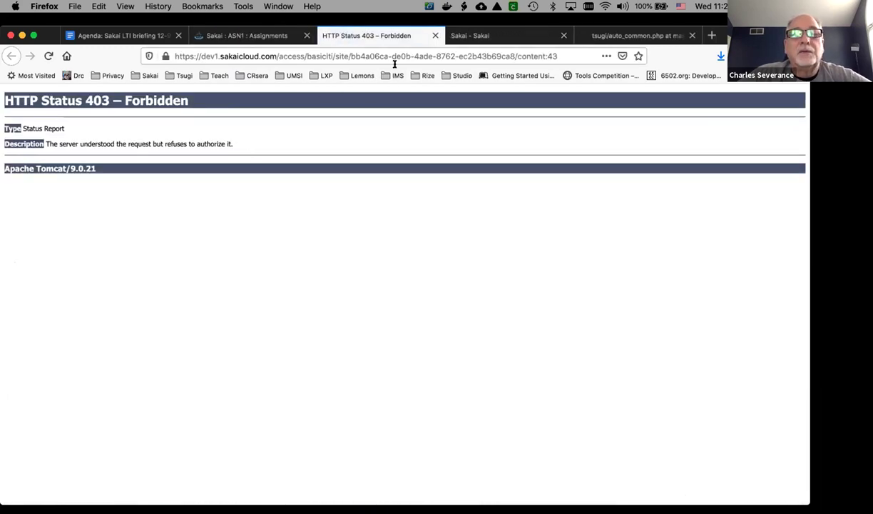
pyautogui.click(434, 35)
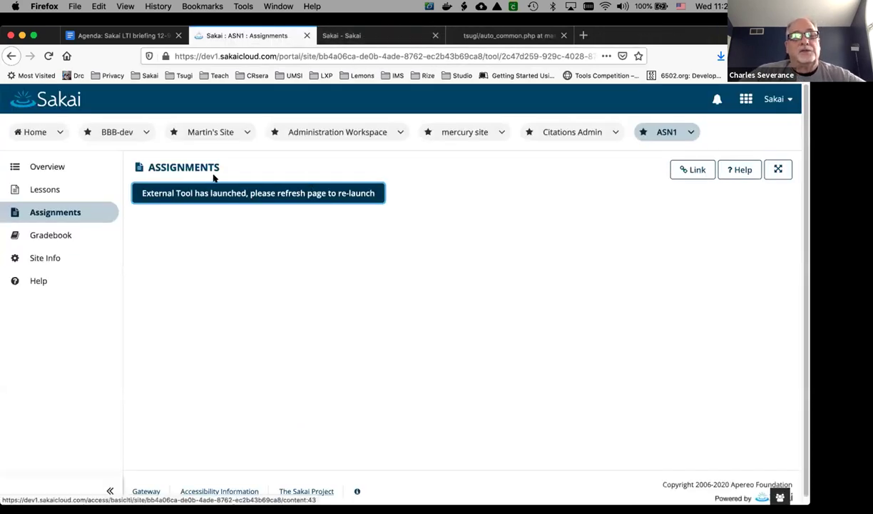
# - Open the Trophy assignment for editing, view the external tools insertable into its instructions, and cancel the selection
pyautogui.click(199, 163)
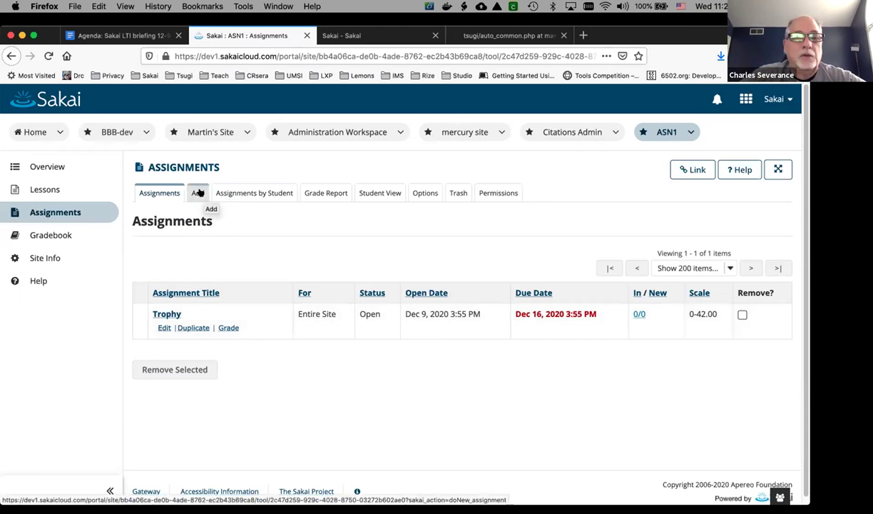
pyautogui.click(162, 327)
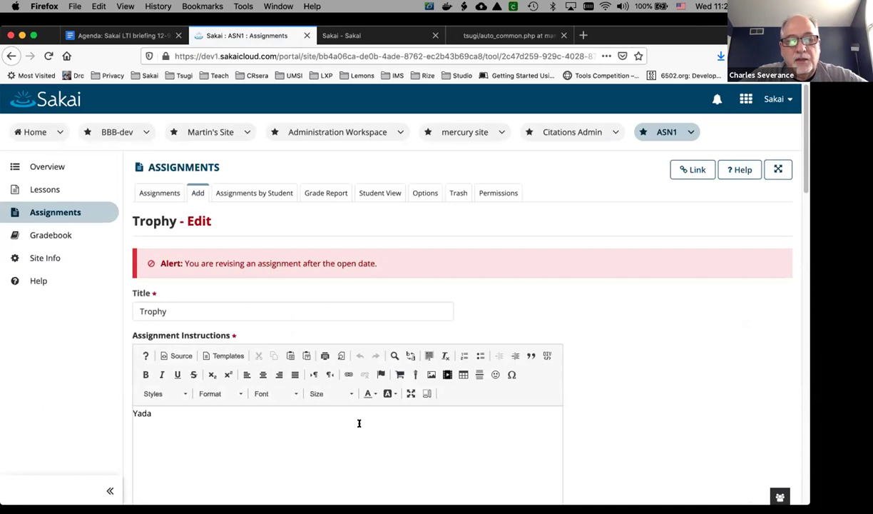
pyautogui.scroll(-1, 359, 420)
pyautogui.click(400, 338)
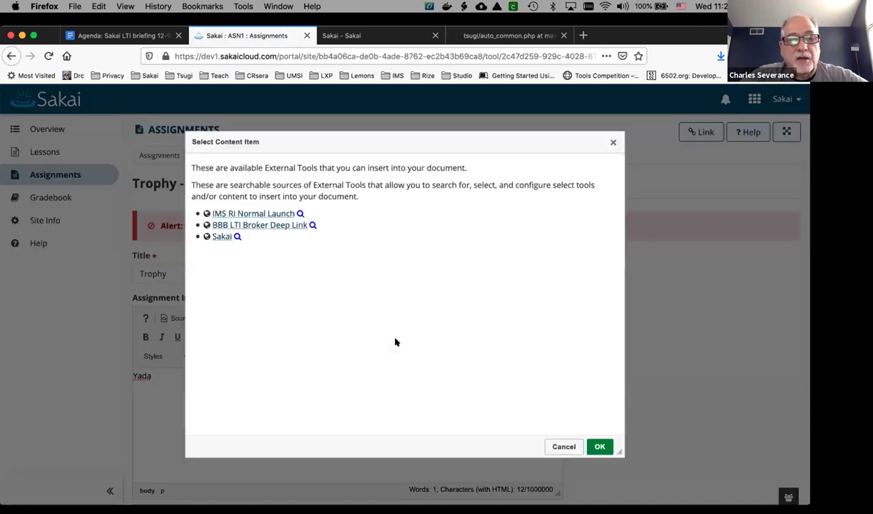
pyautogui.click(561, 448)
pyautogui.click(166, 396)
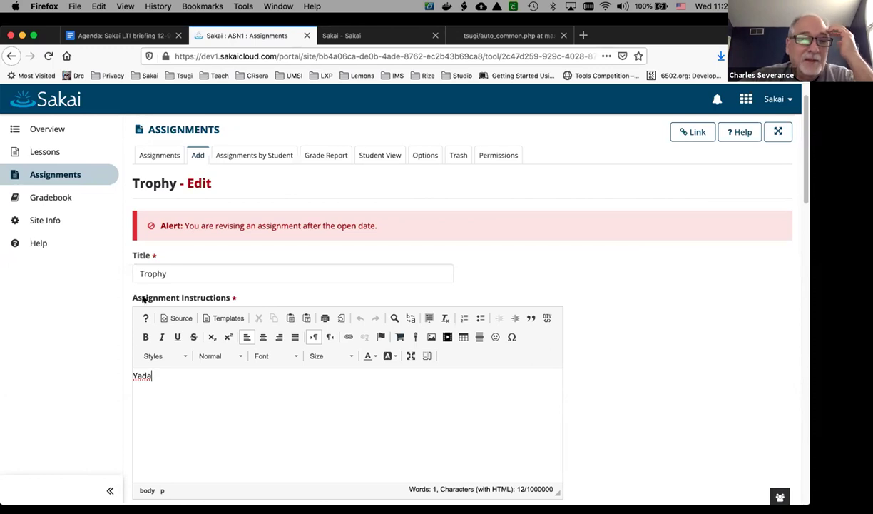
# - Review the open, due and accept-until dates on the Trophy edit form and return to the assignment list
pyautogui.click(159, 156)
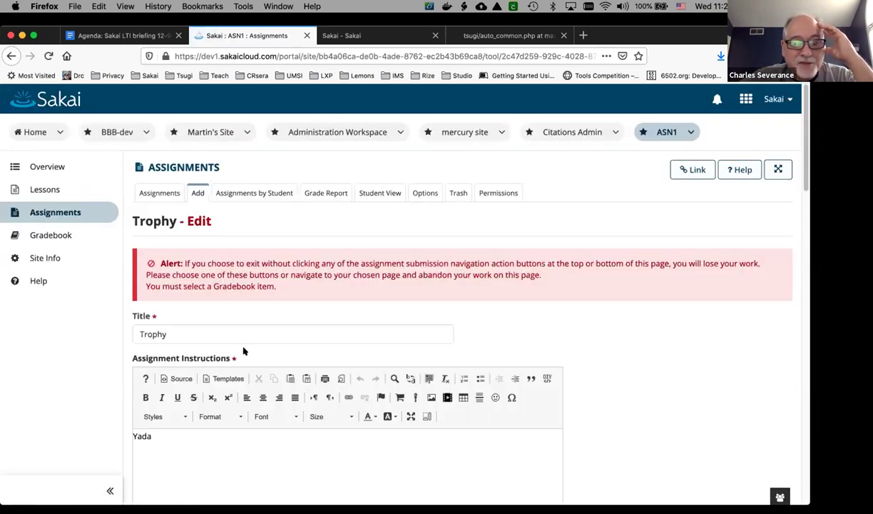
pyautogui.scroll(-5, 243, 347)
pyautogui.scroll(-3, 243, 347)
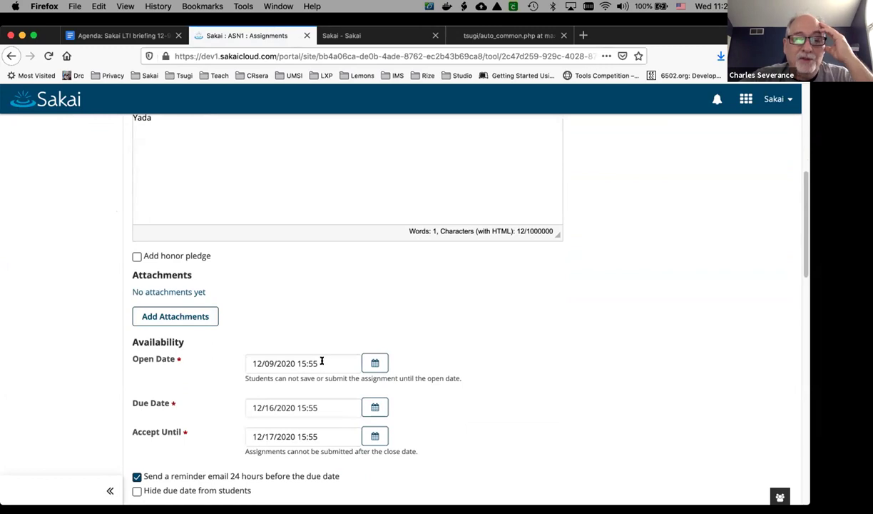
pyautogui.scroll(-2, 322, 362)
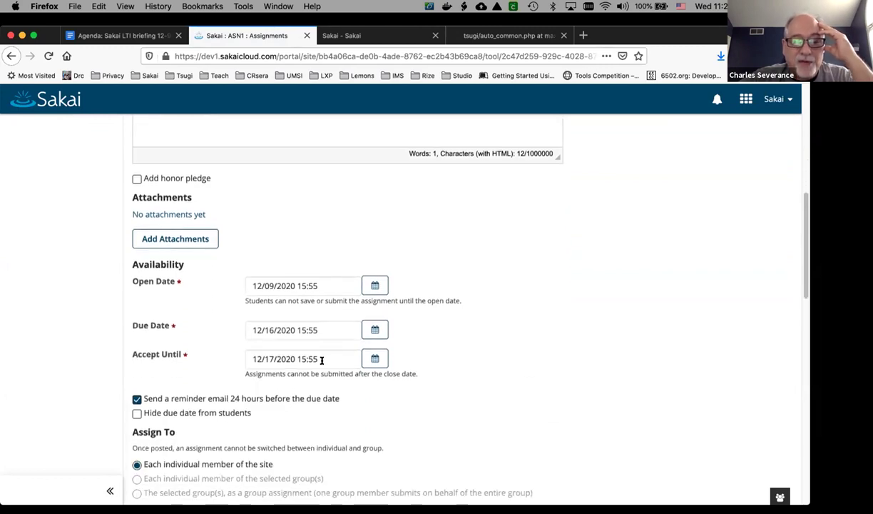
pyautogui.scroll(10, 161, 204)
pyautogui.click(159, 193)
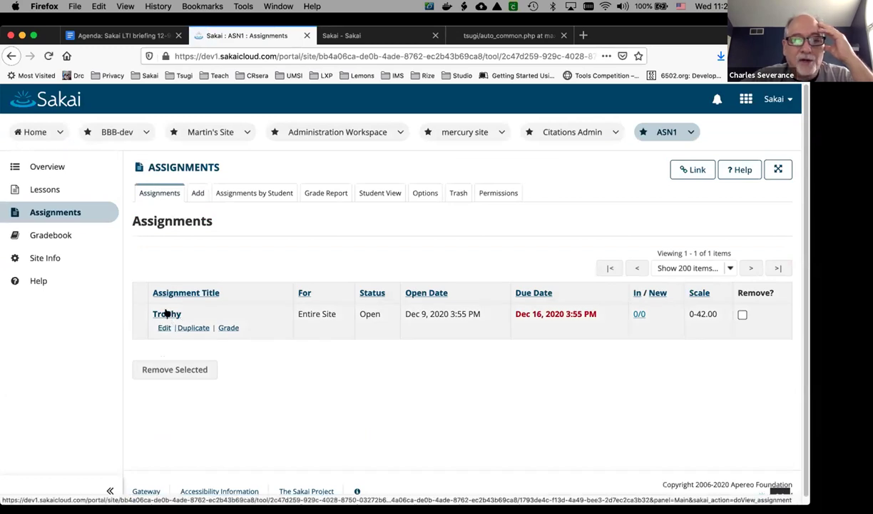
# - Copy the launch link of the Trophy assignment's external tool and paste it as the address in a new browser tab
pyautogui.click(158, 312)
pyautogui.scroll(-2, 307, 369)
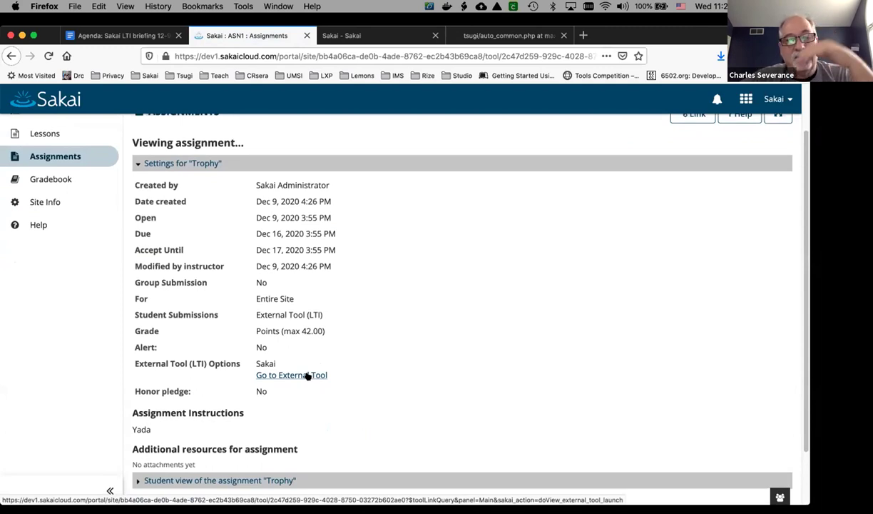
pyautogui.click(308, 375)
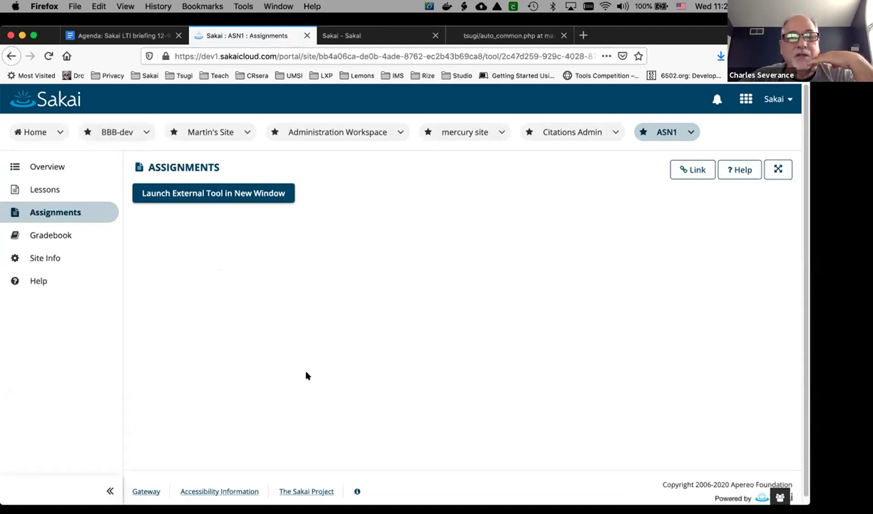
pyautogui.rightClick(215, 194)
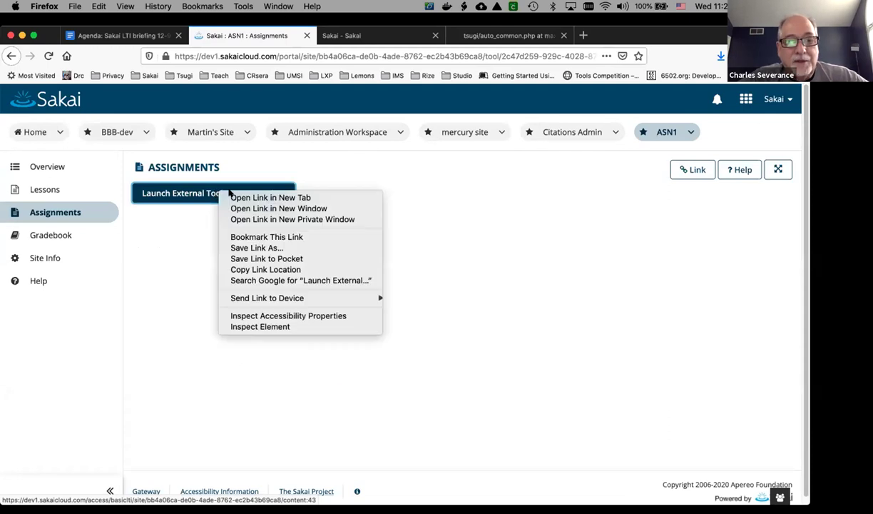
pyautogui.click(285, 269)
pyautogui.click(583, 35)
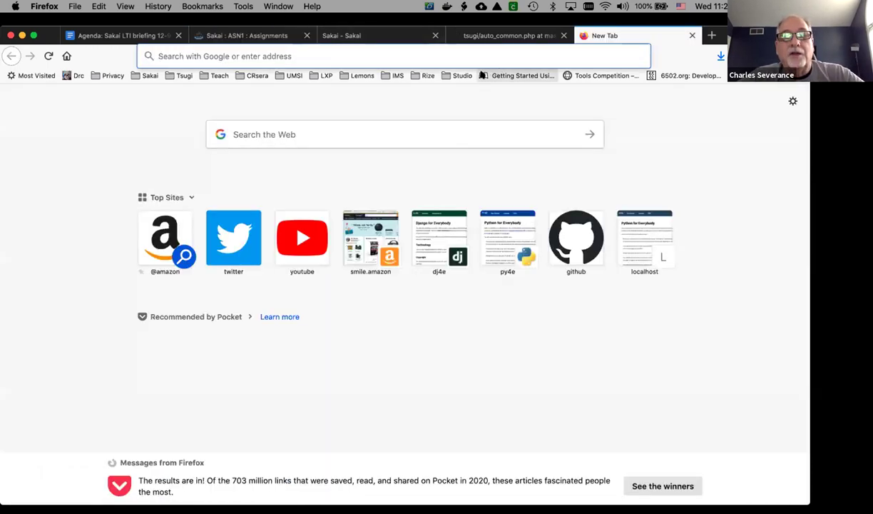
pyautogui.press('super+v')
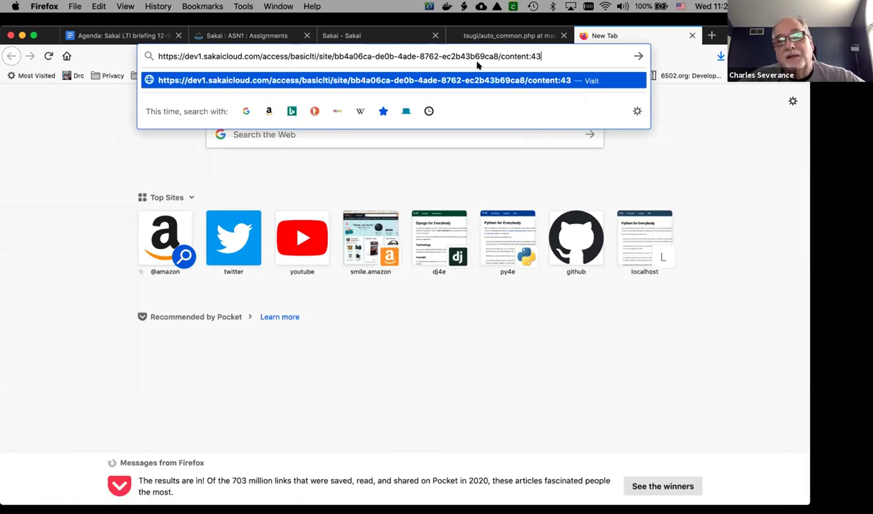
pyautogui.press('Return')
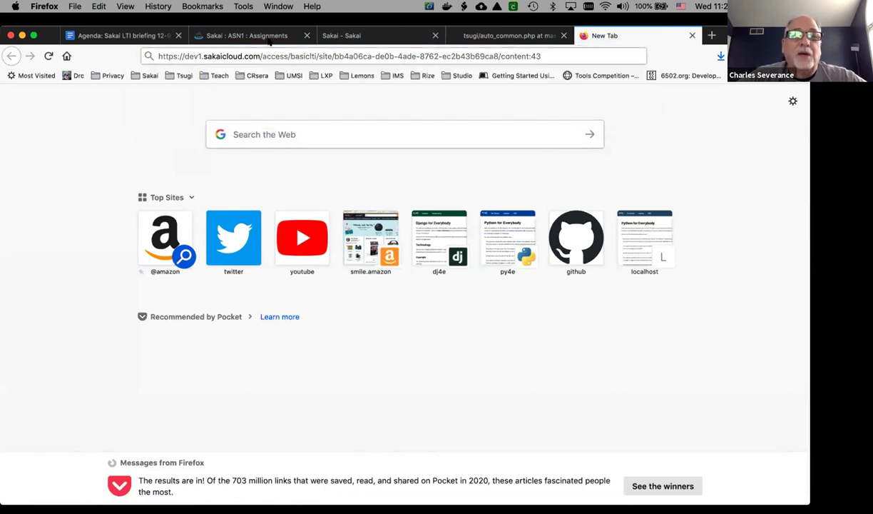
# - Try launching the Trophy external tool again from the assignment page and close the launched page
pyautogui.click(261, 35)
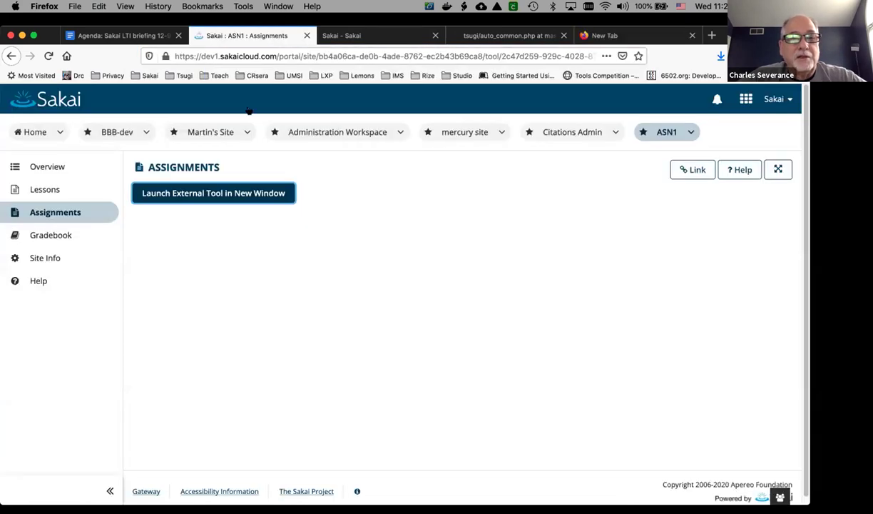
pyautogui.click(227, 192)
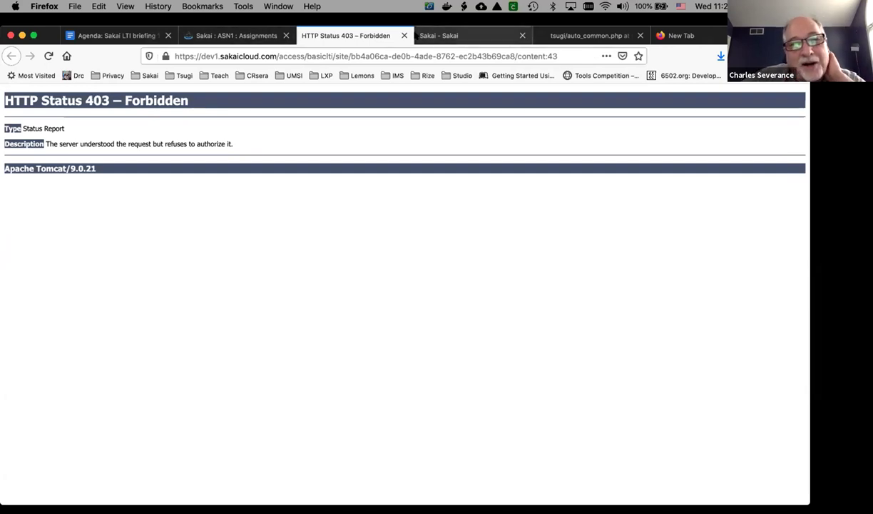
pyautogui.click(404, 35)
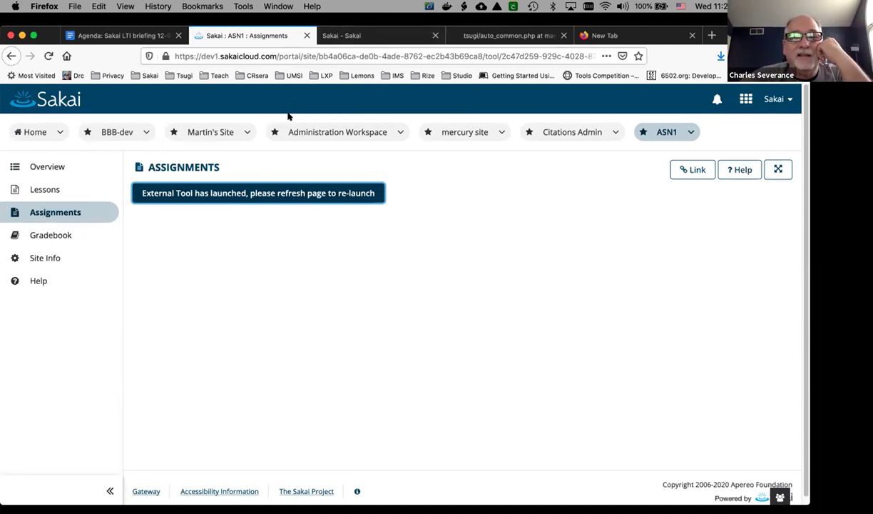
# - Look at the Tsugi key details and the briefing agenda document, returning to the Sakai Assignments page
pyautogui.click(351, 33)
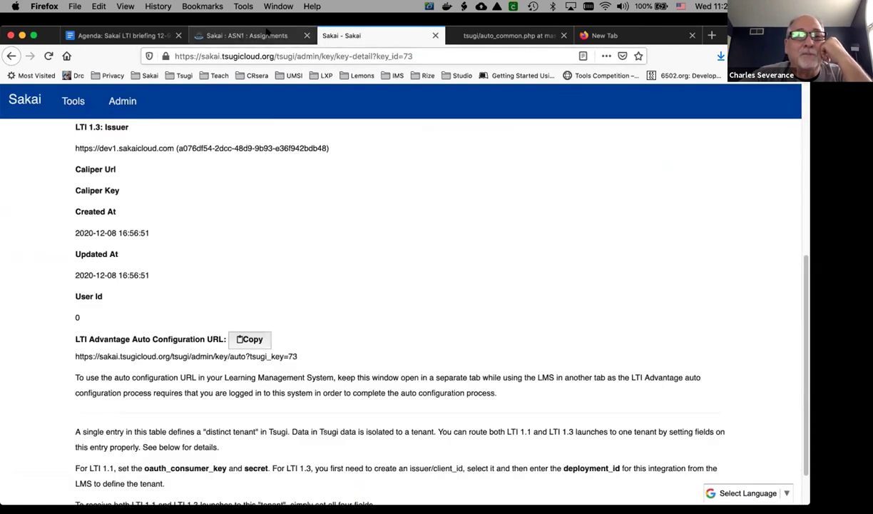
pyautogui.click(253, 35)
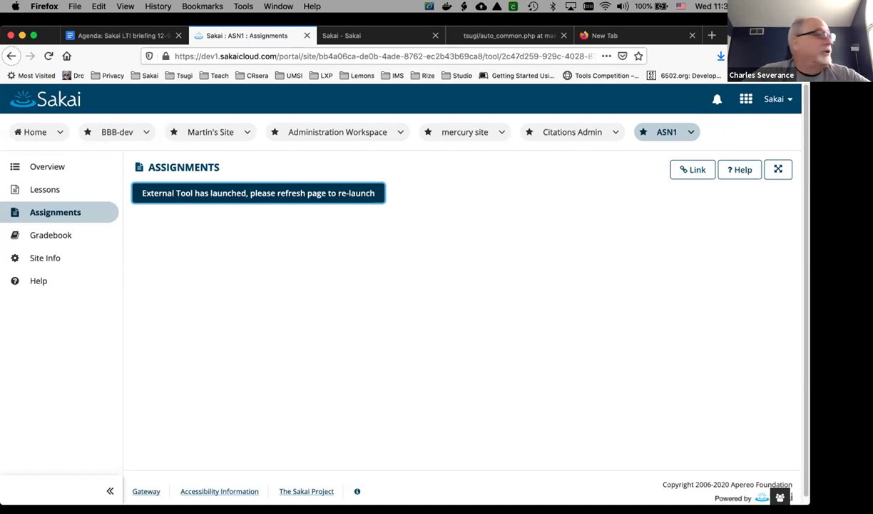
pyautogui.click(118, 35)
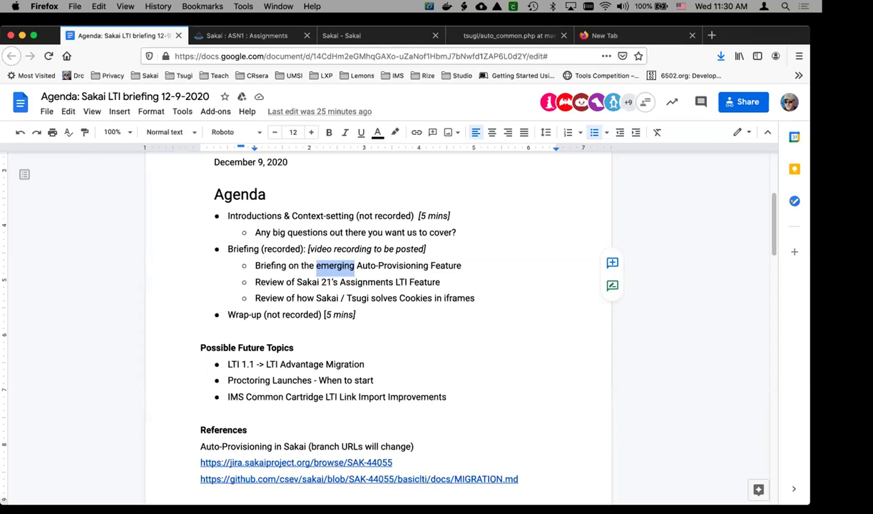
pyautogui.click(242, 36)
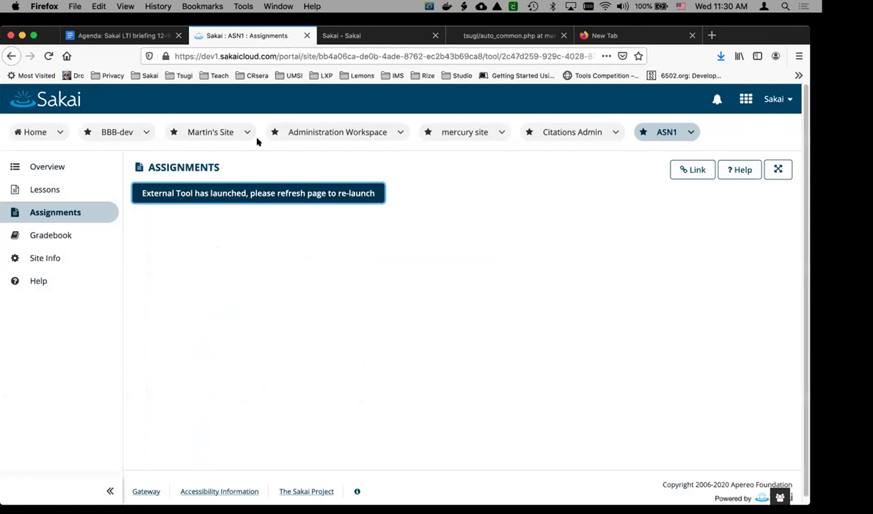
# - Review the installed external tools in the Administration Workspace and revisit the Tsugi key's auto configuration details
pyautogui.click(354, 135)
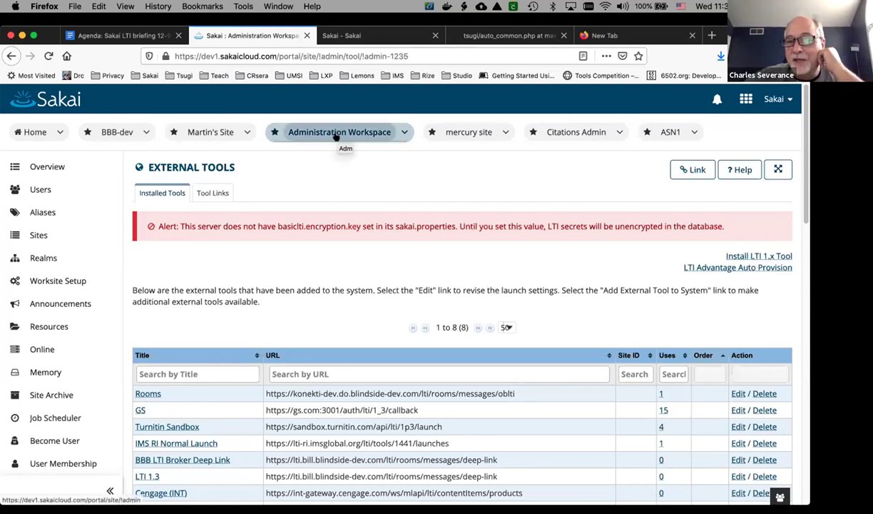
pyautogui.scroll(-5, 405, 345)
pyautogui.scroll(5, 405, 345)
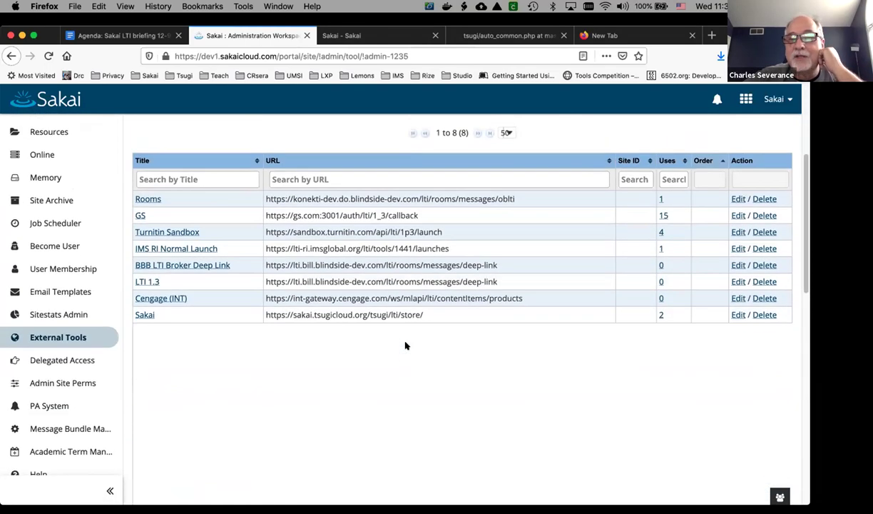
pyautogui.click(386, 36)
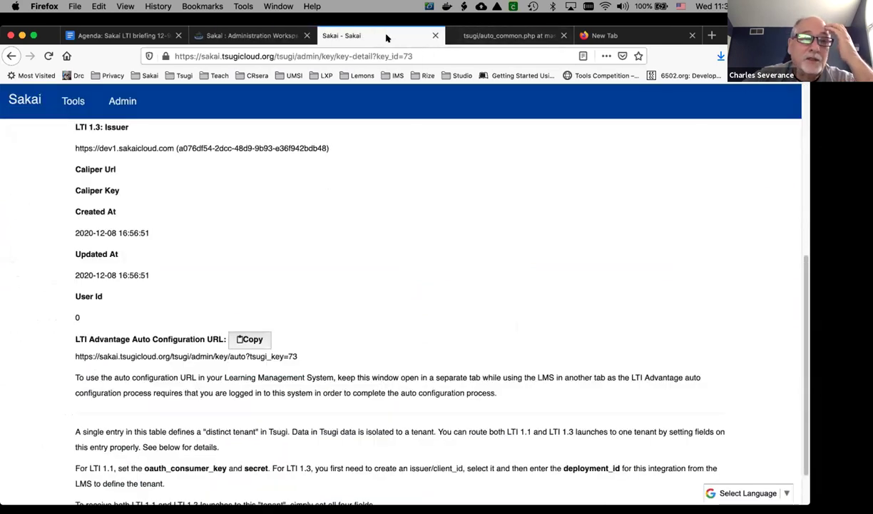
pyautogui.click(231, 37)
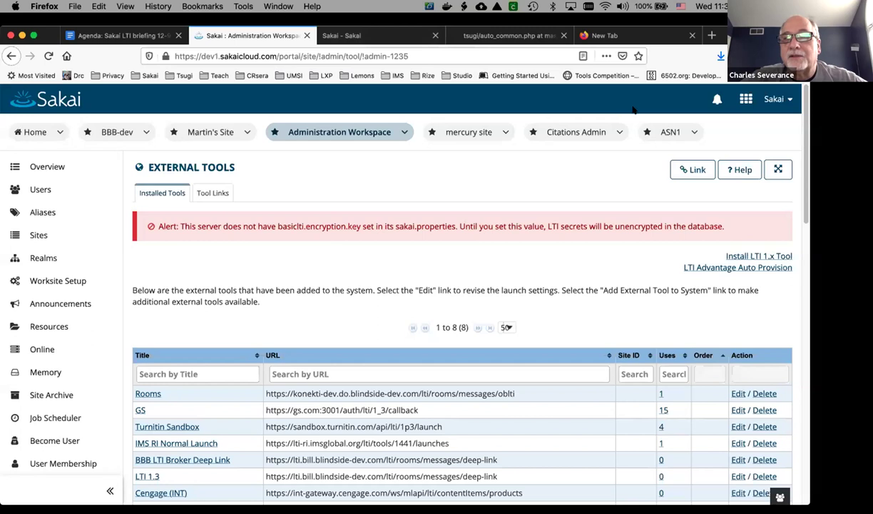
# - Open the Trophy assignment in the ASN1 site for editing and look through the external tools offered for it, leaving the choice unchanged
pyautogui.click(667, 132)
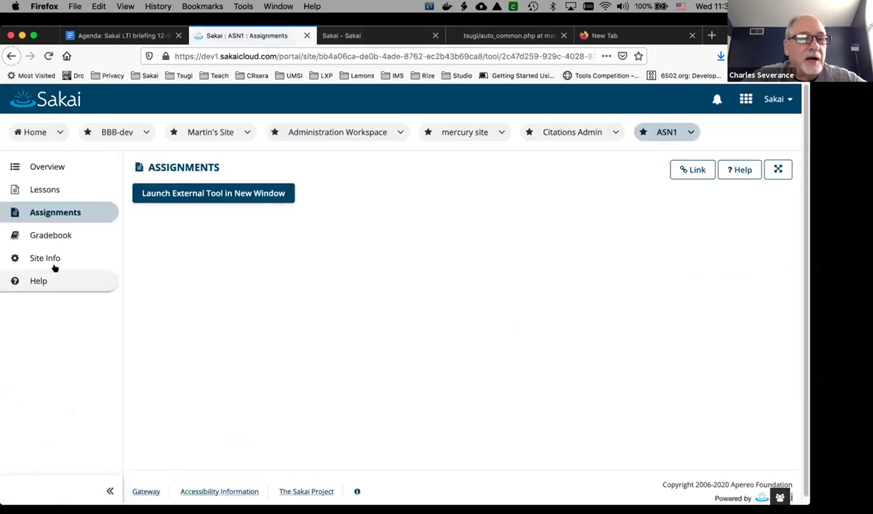
pyautogui.click(182, 167)
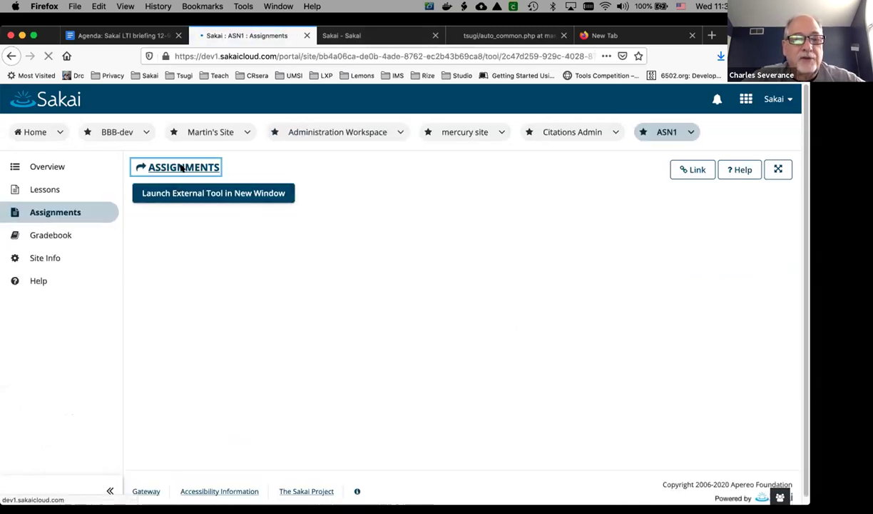
pyautogui.click(164, 328)
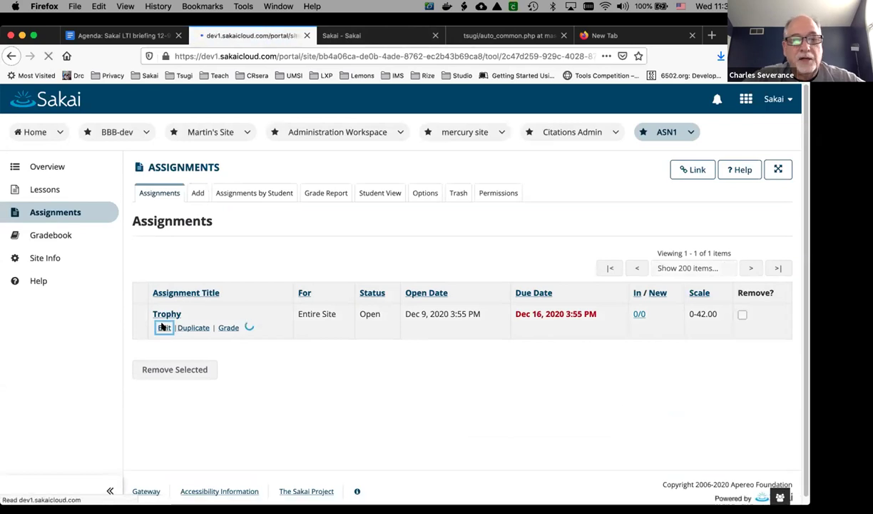
pyautogui.scroll(-10, 285, 368)
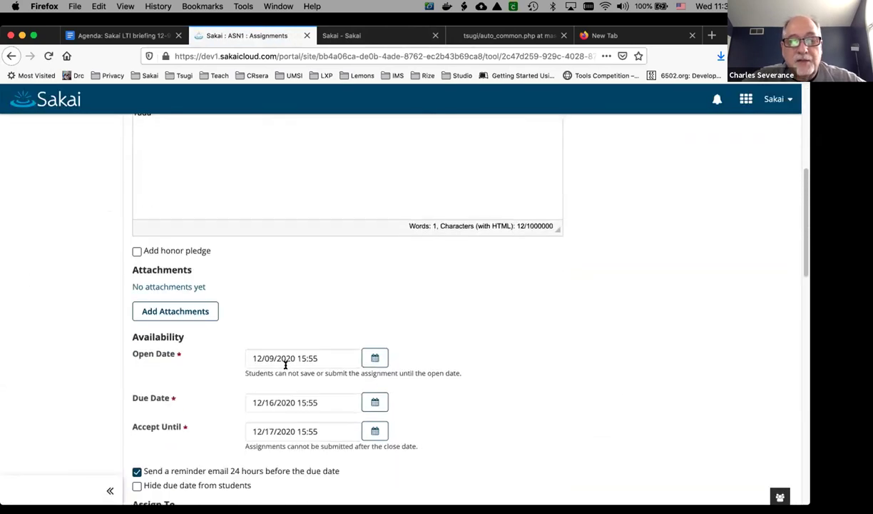
pyautogui.scroll(-5, 193, 334)
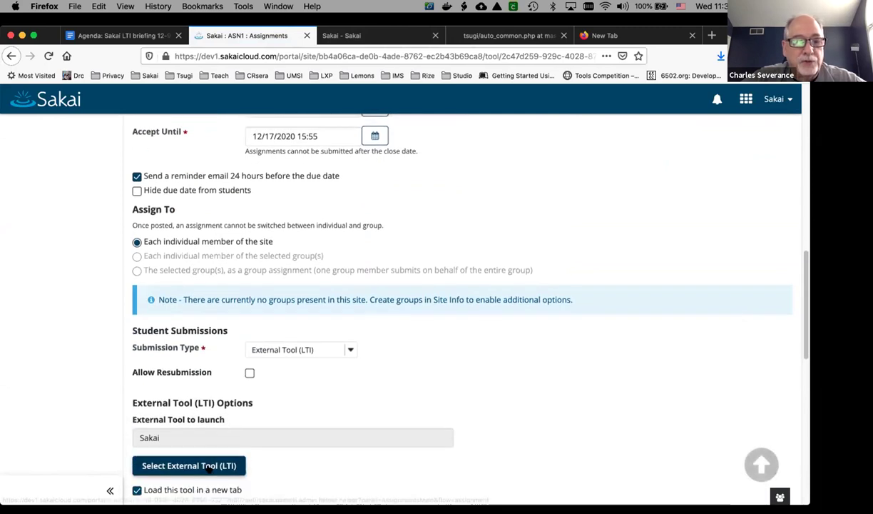
pyautogui.click(206, 464)
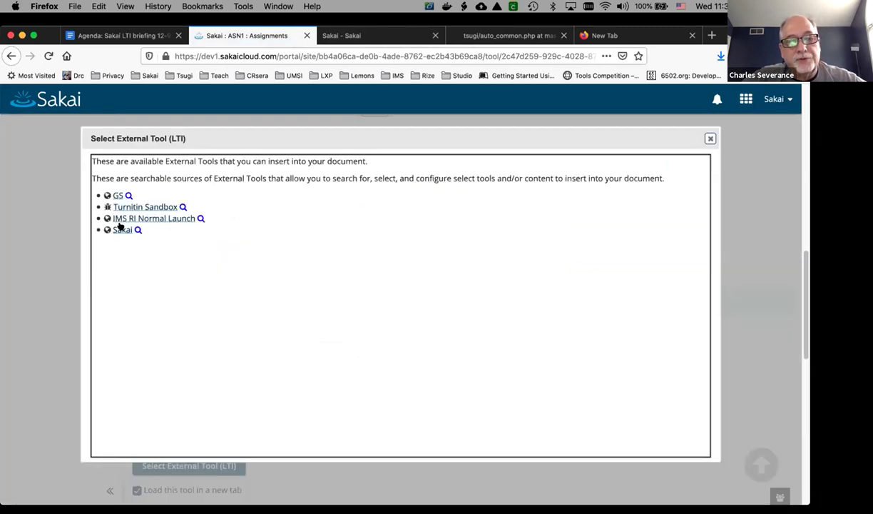
pyautogui.click(710, 139)
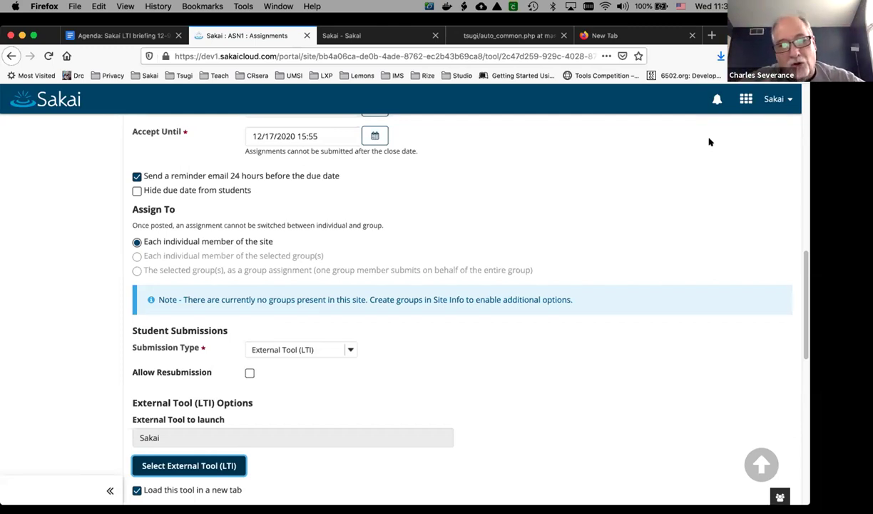
pyautogui.scroll(15, 678, 239)
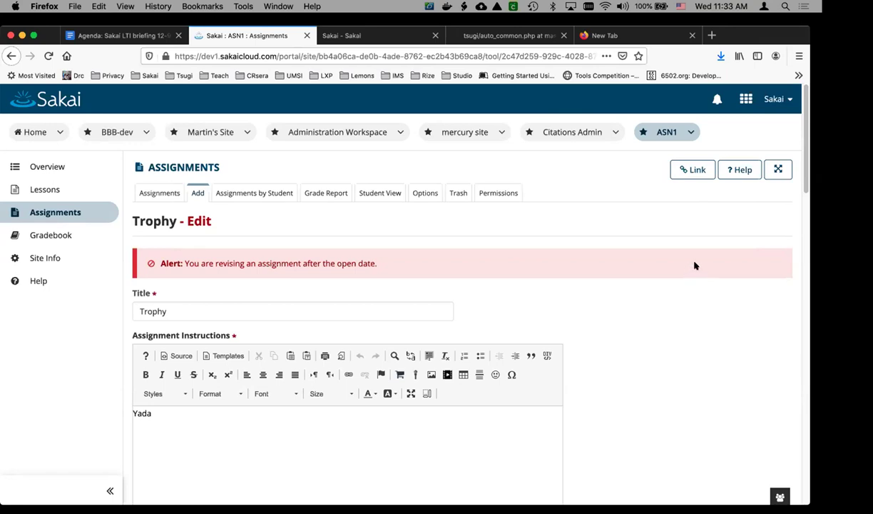
# - Open the Sakai external tool for editing in the Administration Workspace and highlight its launch type and placement options
pyautogui.click(354, 134)
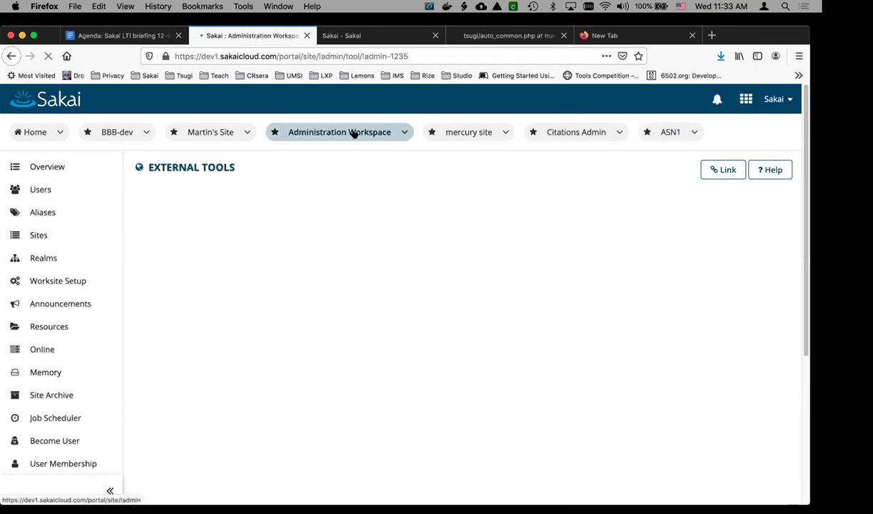
pyautogui.scroll(-2, 330, 245)
pyautogui.scroll(-3, 331, 245)
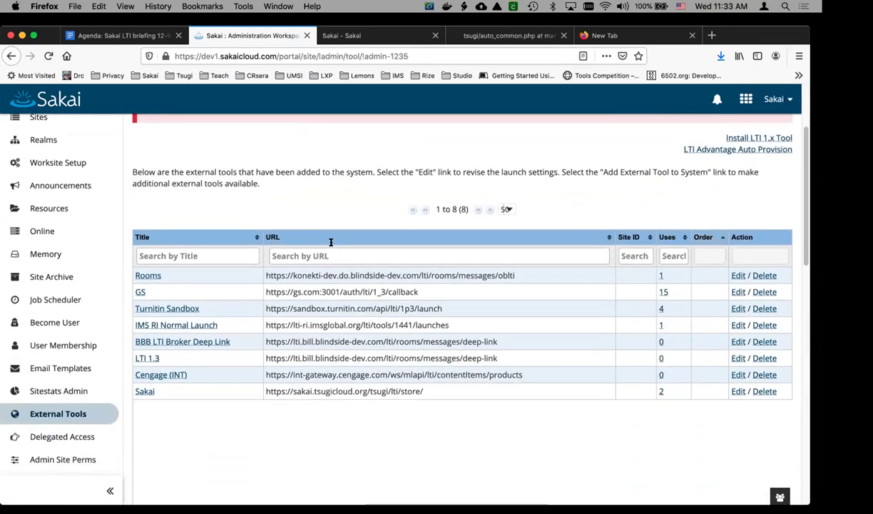
pyautogui.click(735, 385)
pyautogui.scroll(-10, 526, 429)
pyautogui.scroll(-15, 527, 427)
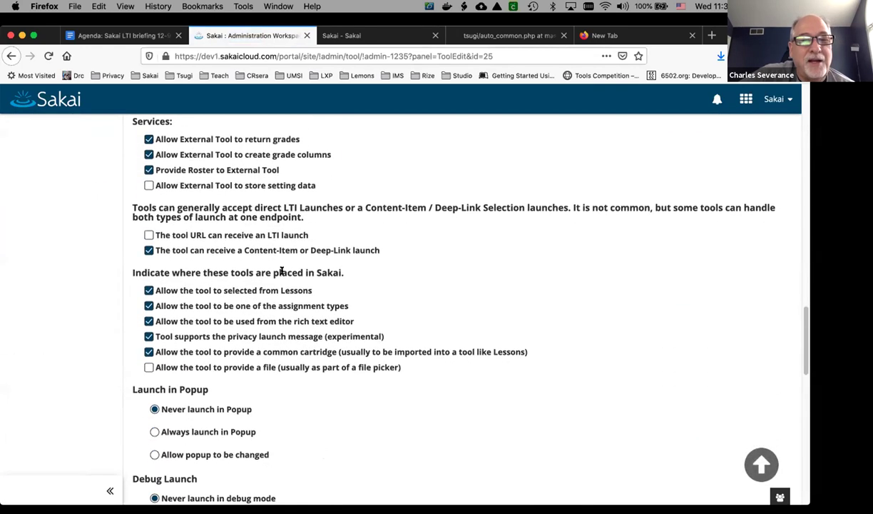
pyautogui.moveTo(125, 190); pyautogui.dragTo(551, 364)
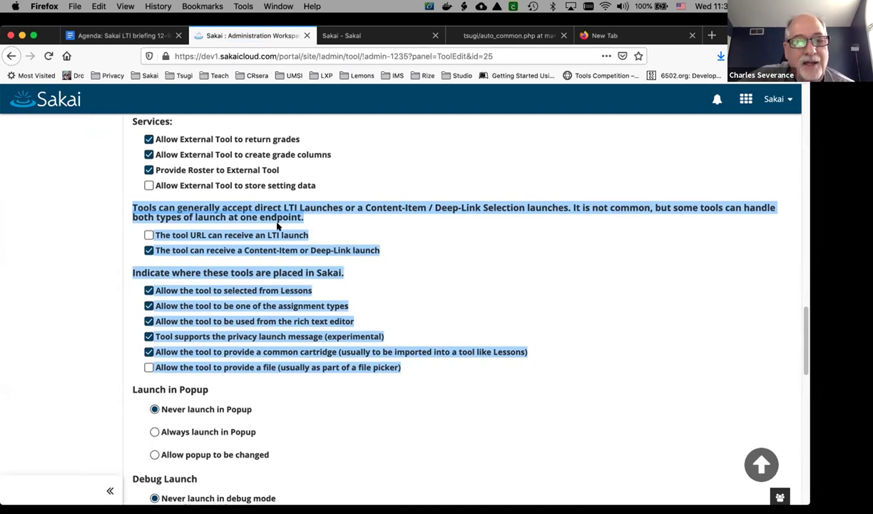
# - Disable the Sakai tool's roster, Lessons, assignment type, privacy launch and common cartridge options, keeping rich text editor use, and save the tool
pyautogui.click(198, 169)
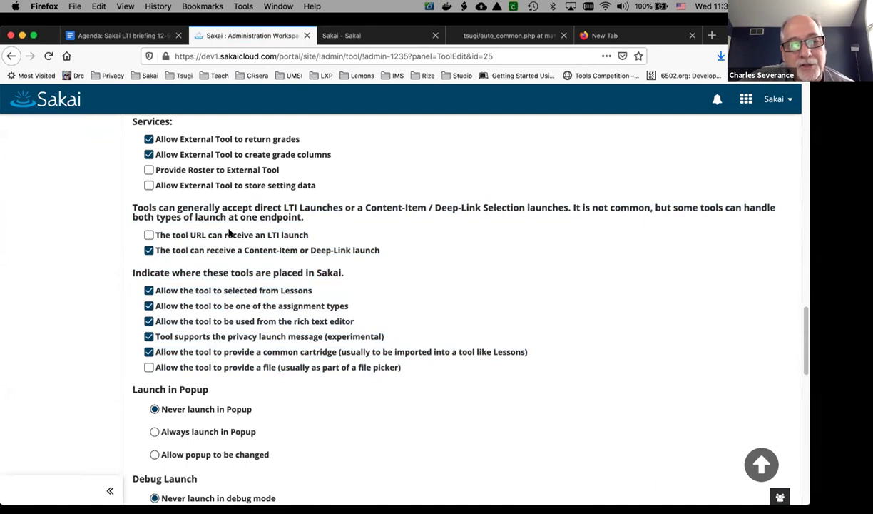
pyautogui.click(149, 291)
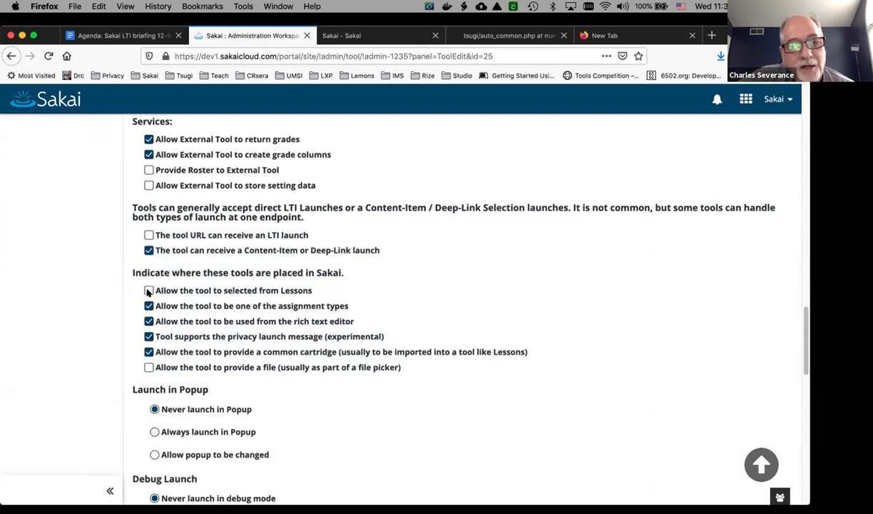
pyautogui.click(149, 305)
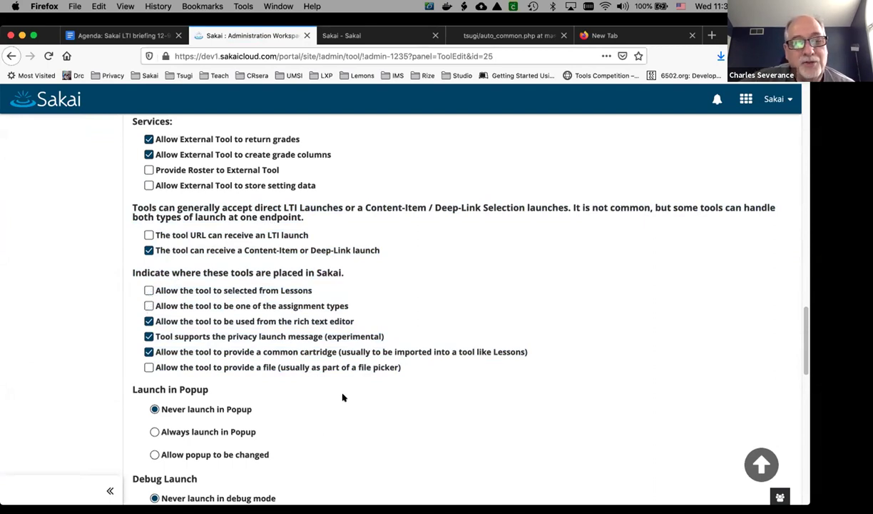
pyautogui.scroll(10, 343, 397)
pyautogui.scroll(-9, 343, 397)
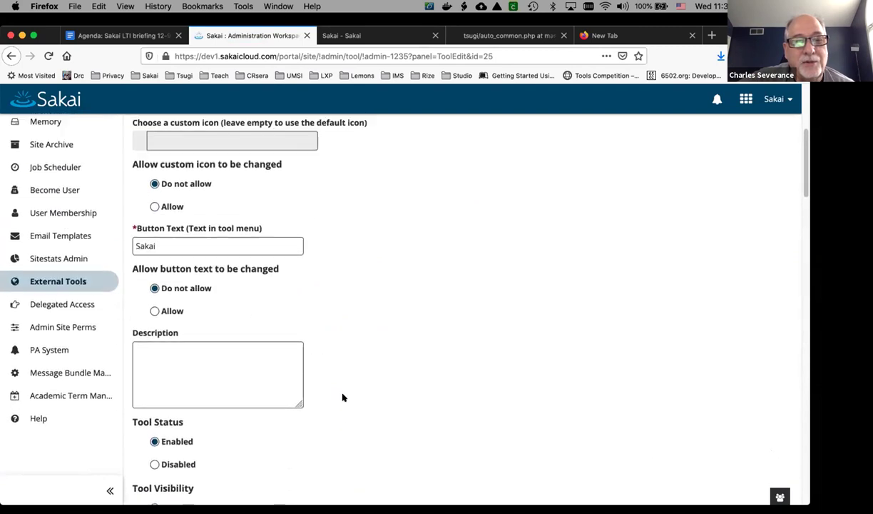
pyautogui.scroll(-3, 342, 398)
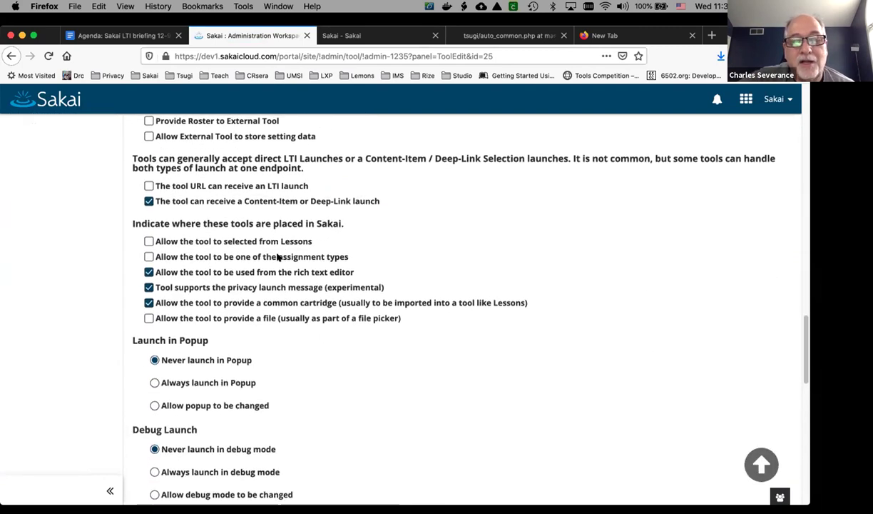
pyautogui.click(148, 287)
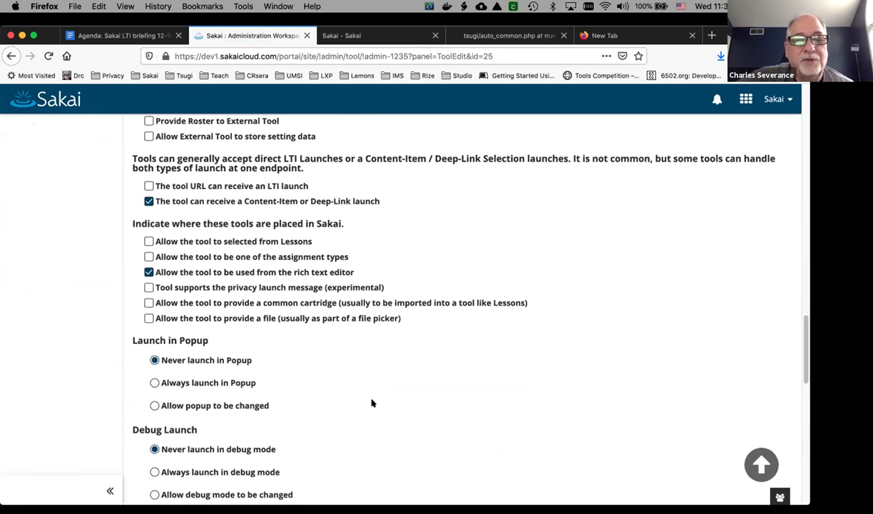
pyautogui.scroll(-15, 379, 416)
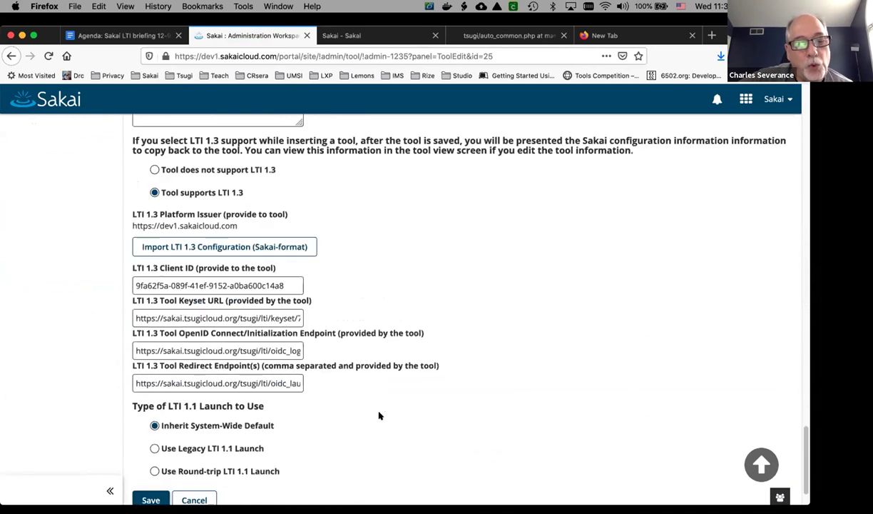
pyautogui.click(151, 444)
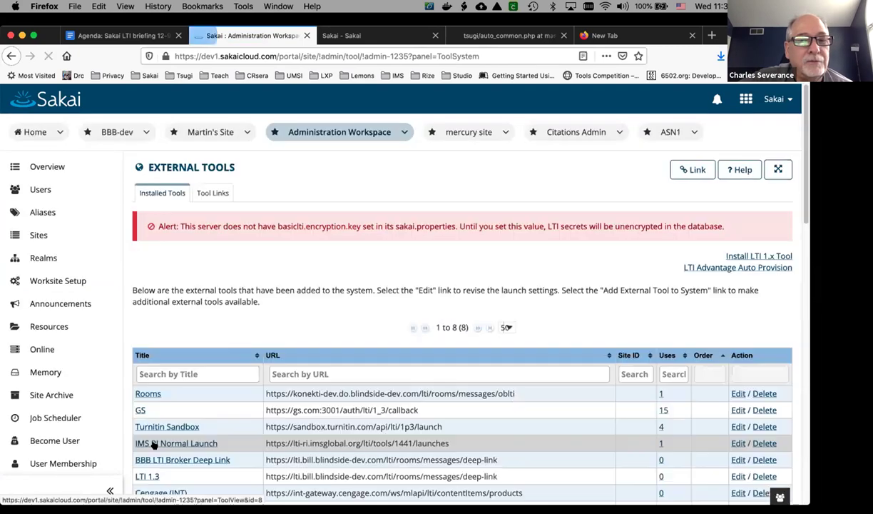
# - Return to the Trophy assignment's edit form in ASN1 and check which external tools are offered for selection
pyautogui.click(667, 132)
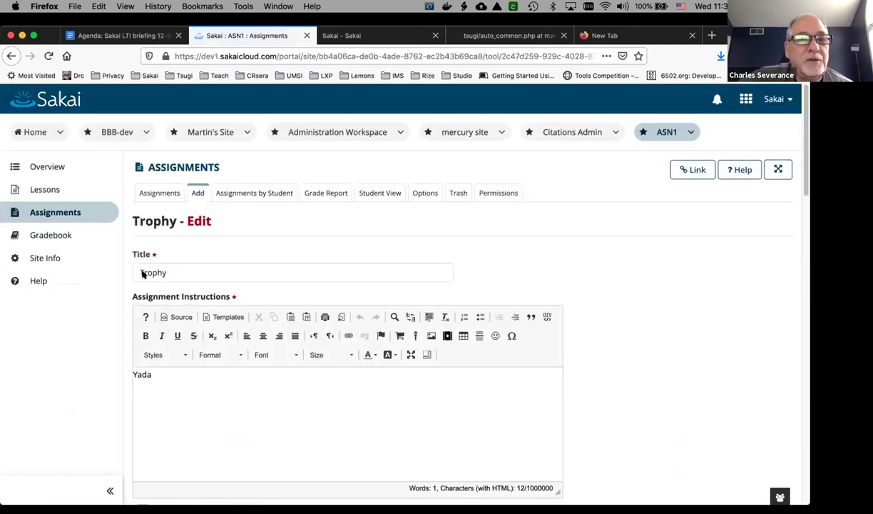
pyautogui.click(160, 193)
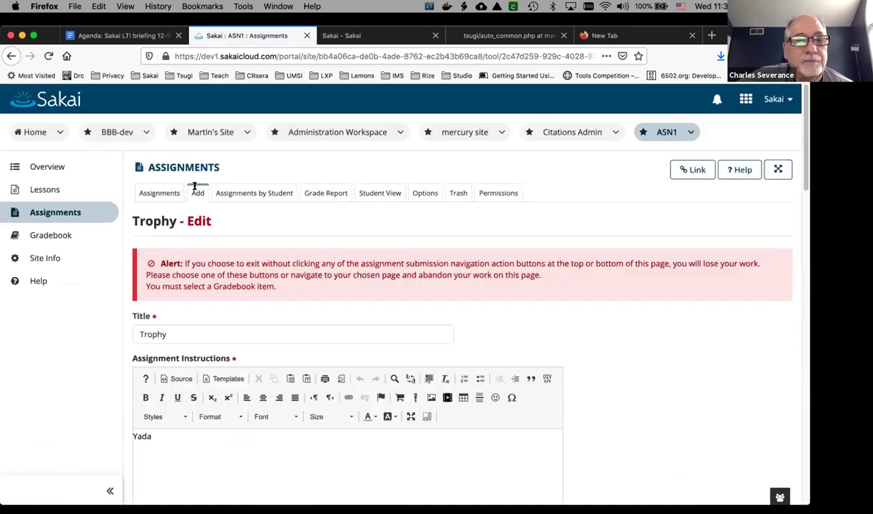
pyautogui.scroll(-1, 284, 393)
pyautogui.scroll(-15, 284, 393)
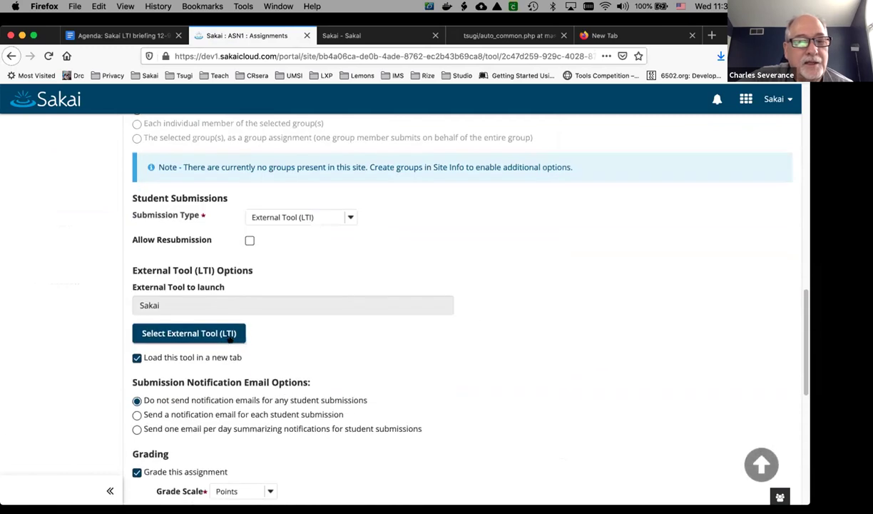
pyautogui.click(224, 333)
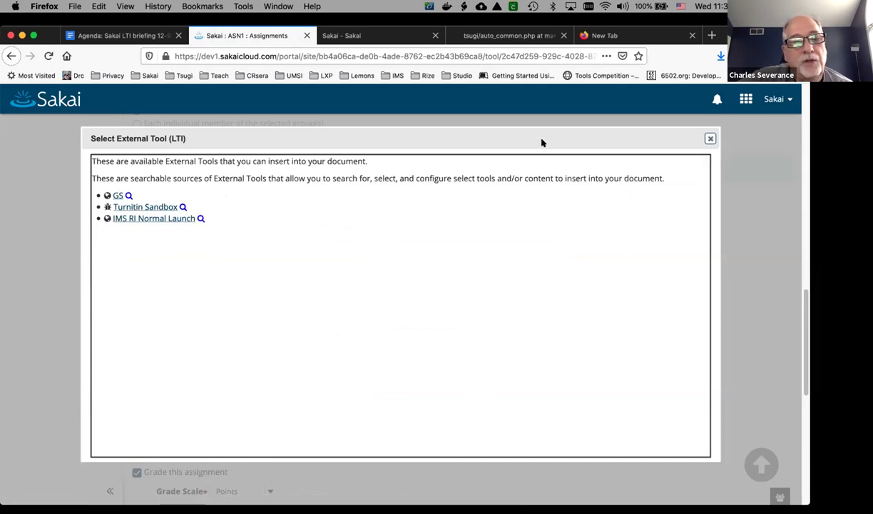
pyautogui.click(711, 137)
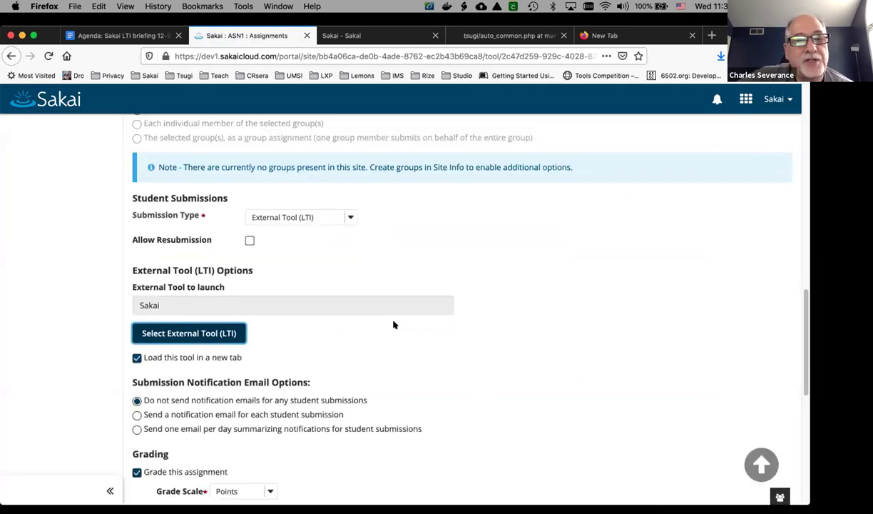
# - Check the learning apps that can be added to the ASN1 Lessons page, returning to the page without adding one
pyautogui.click(60, 189)
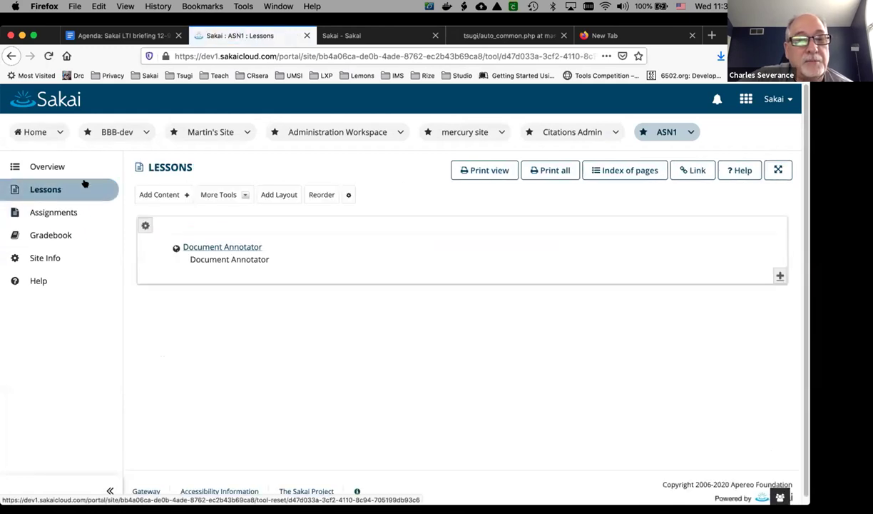
pyautogui.click(227, 194)
pyautogui.click(173, 194)
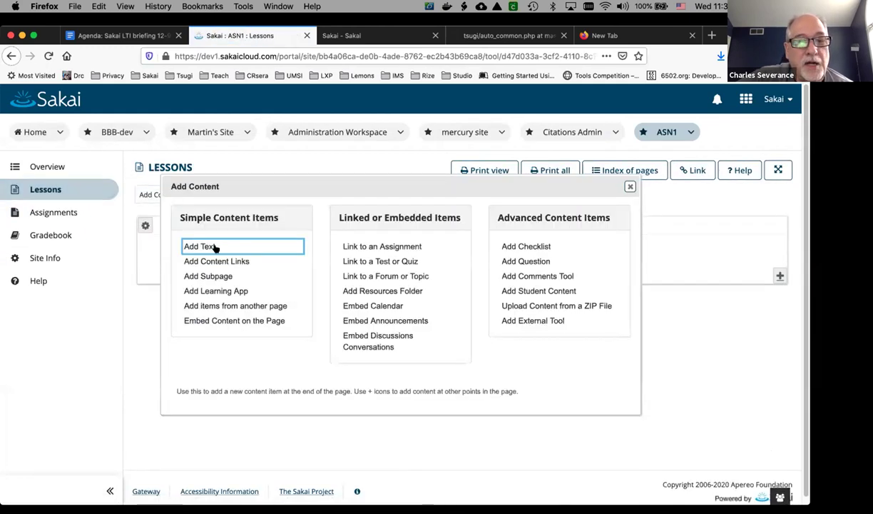
pyautogui.click(229, 291)
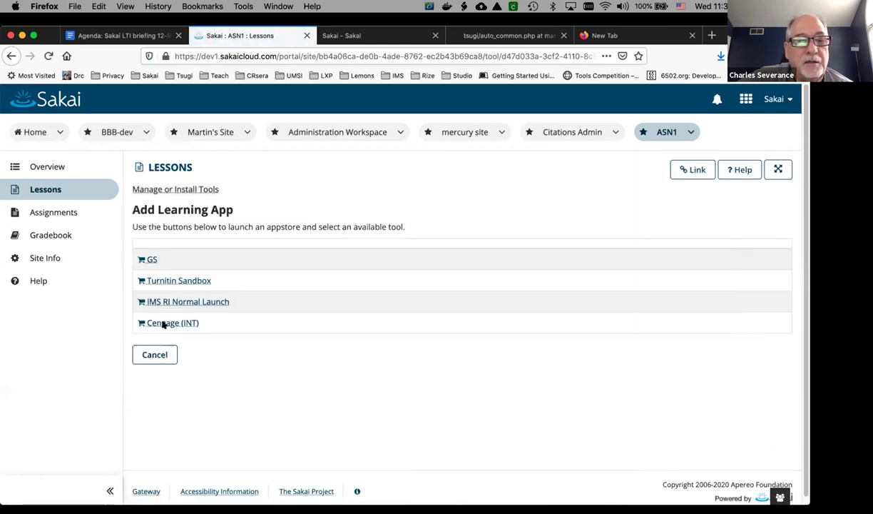
pyautogui.click(165, 166)
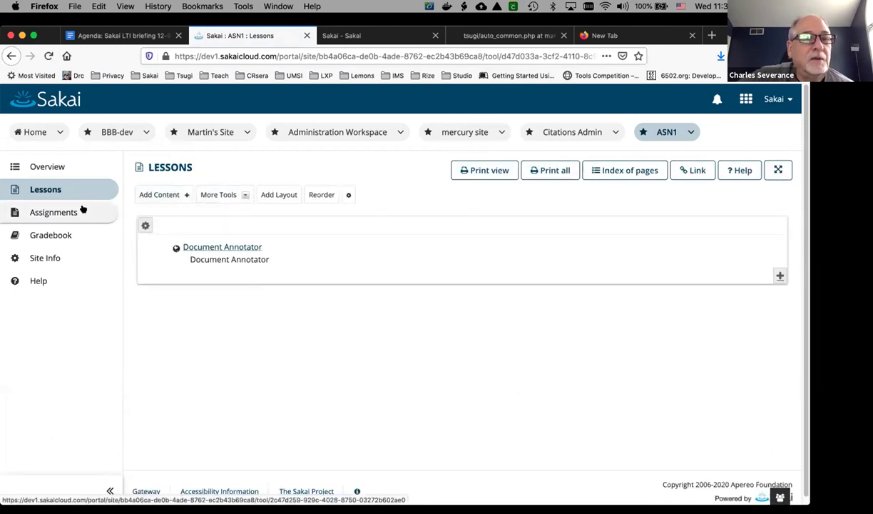
# - Start a new text item in Lessons and look at the external tools its rich text editor offers, without inserting one
pyautogui.click(162, 195)
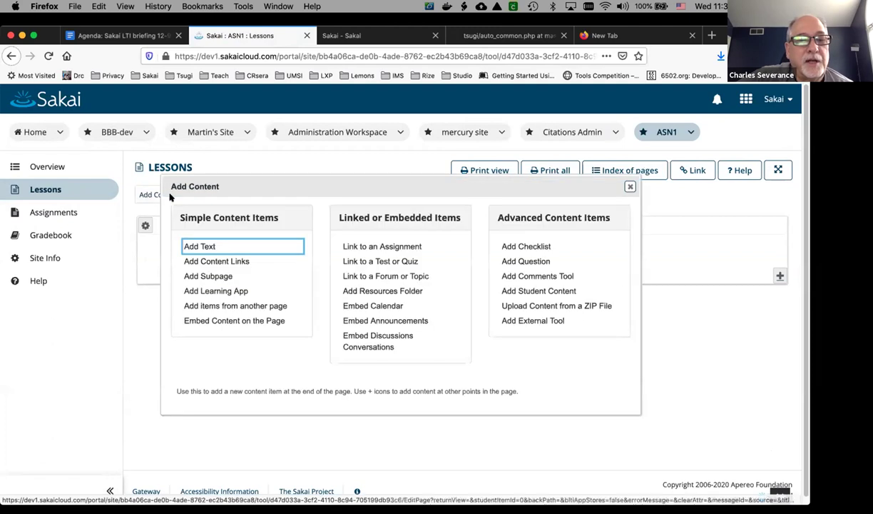
pyautogui.click(207, 246)
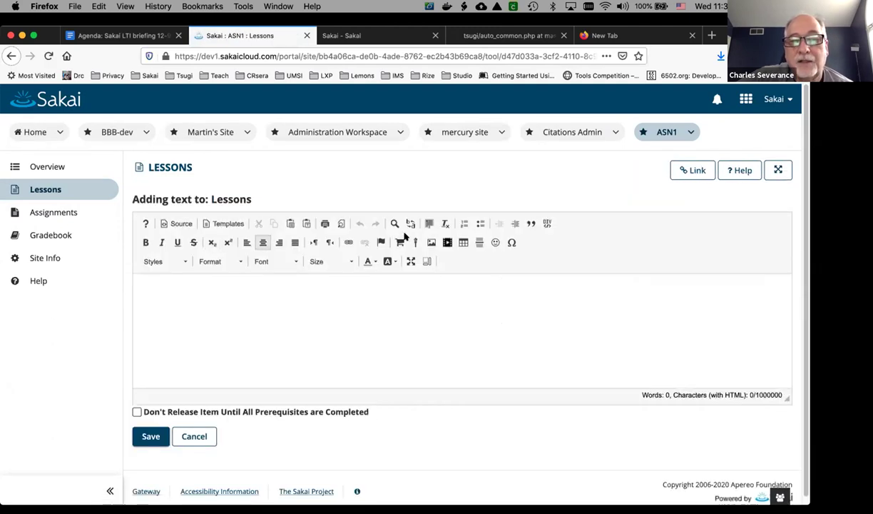
pyautogui.click(399, 243)
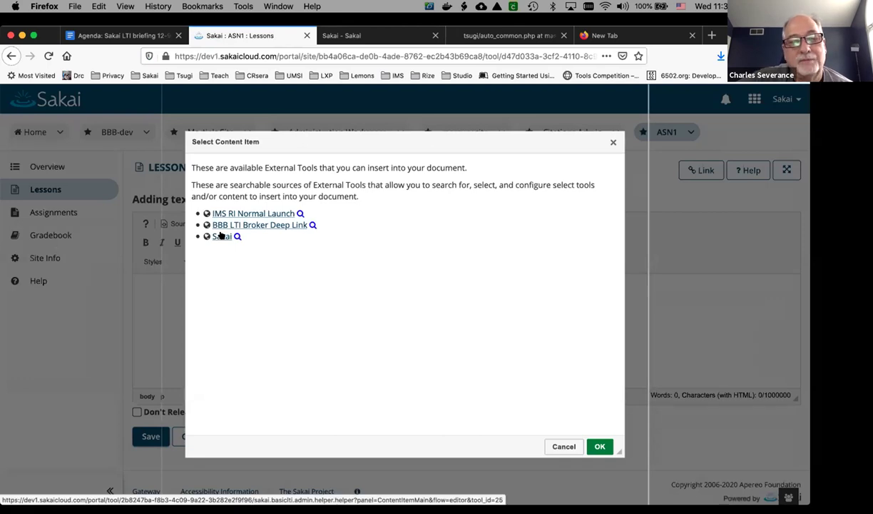
pyautogui.click(555, 446)
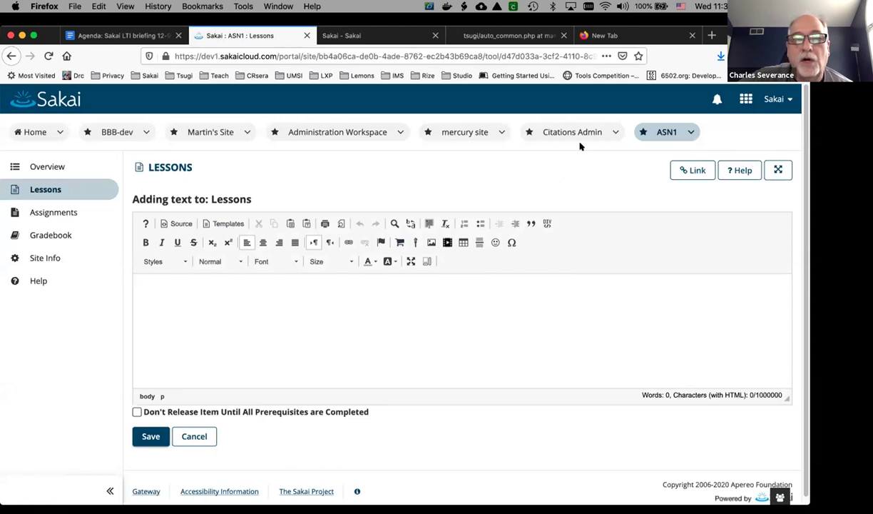
# - Look at the Tsugi key's auto configuration details and return to Sakai's Administration Workspace
pyautogui.click(355, 33)
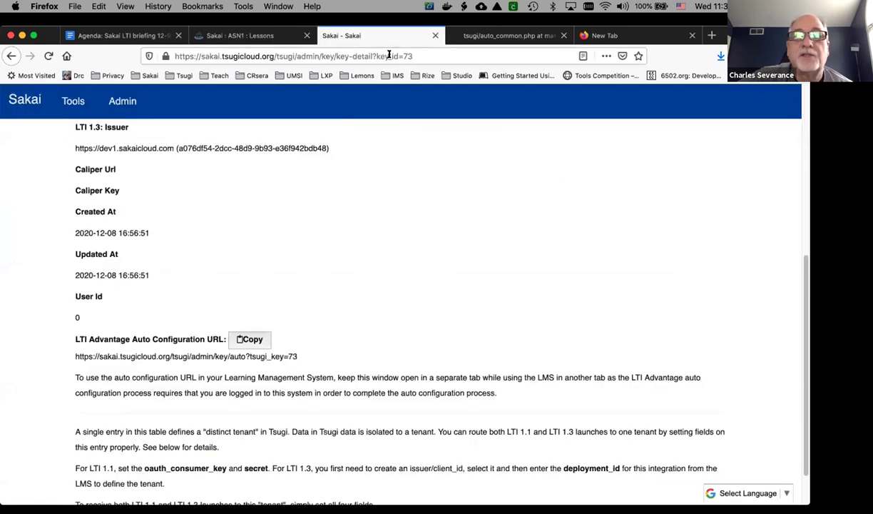
pyautogui.click(261, 39)
pyautogui.click(330, 129)
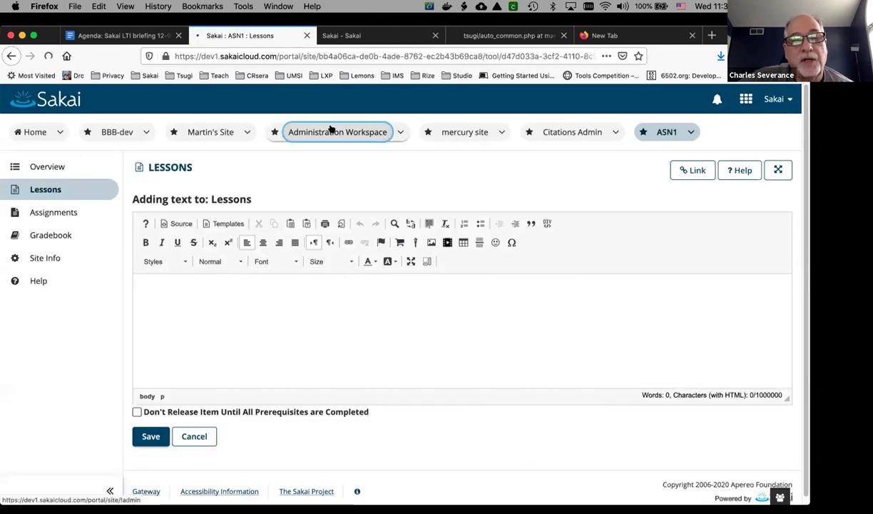
# - Check the Sakai tool's launch, service and placement settings in the External Tools list, leaving them unchanged and returning to the list
pyautogui.scroll(-3, 651, 347)
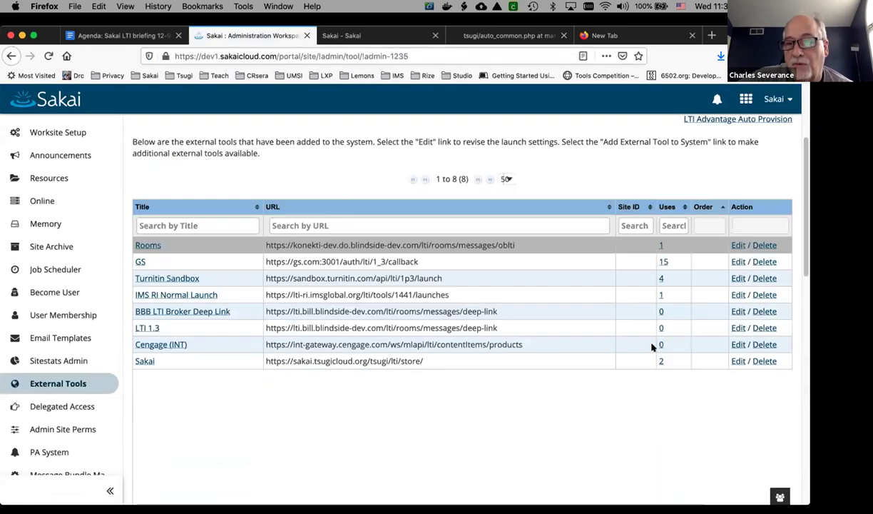
pyautogui.scroll(-1, 652, 347)
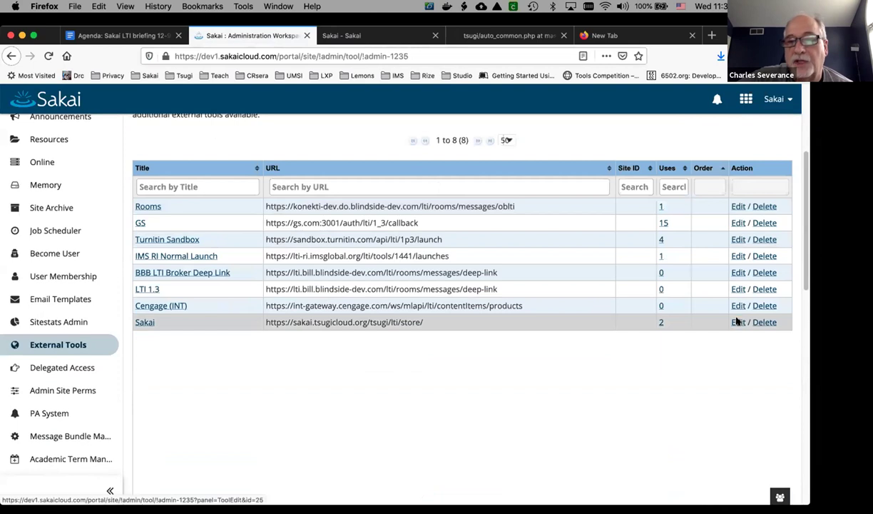
pyautogui.click(737, 321)
pyautogui.scroll(-15, 535, 444)
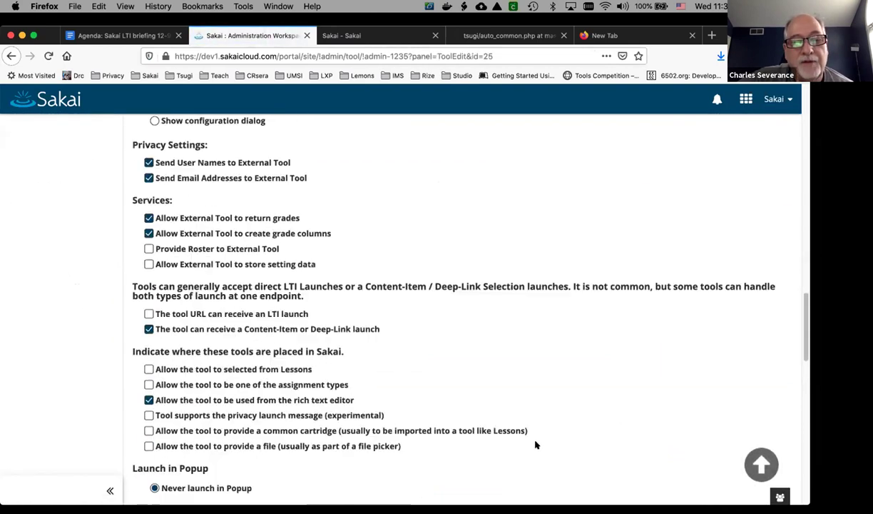
pyautogui.scroll(-3, 536, 444)
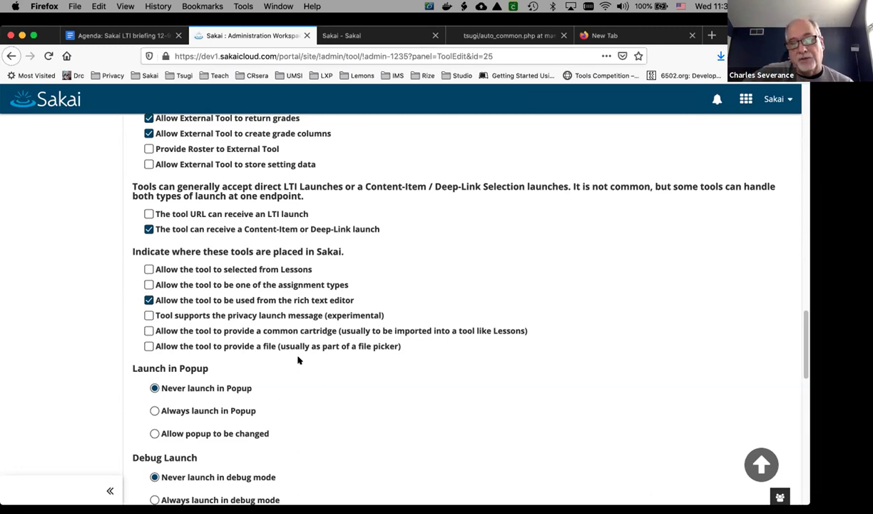
pyautogui.scroll(15, 298, 360)
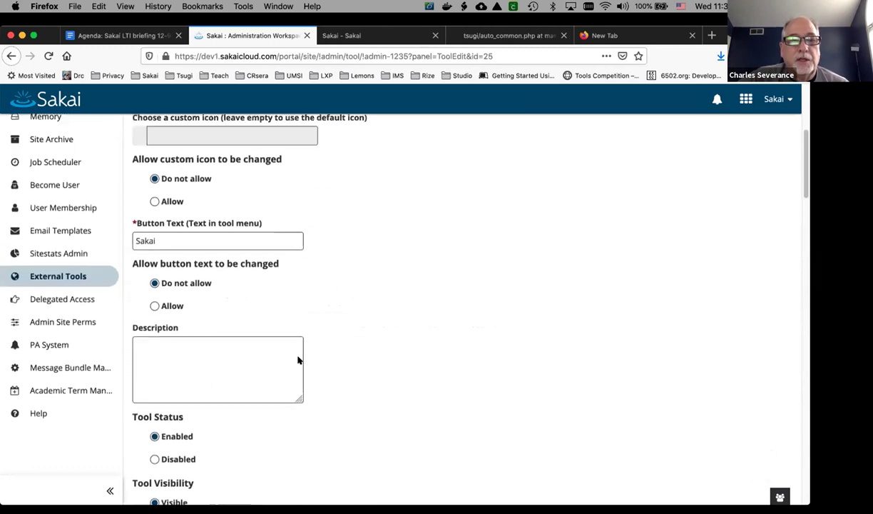
pyautogui.scroll(5, 298, 360)
pyautogui.click(326, 135)
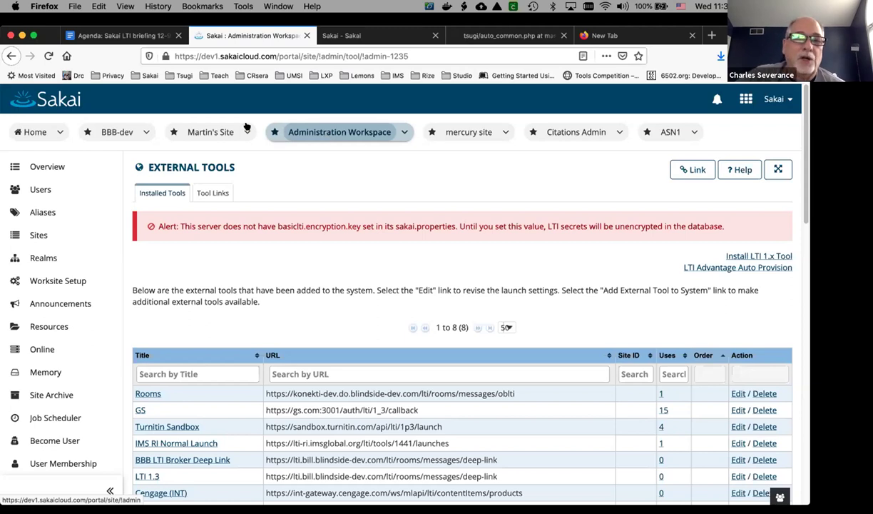
# - Return to ASN1 Lessons and look at the learning apps offered and the option to manage or install tools
pyautogui.click(664, 132)
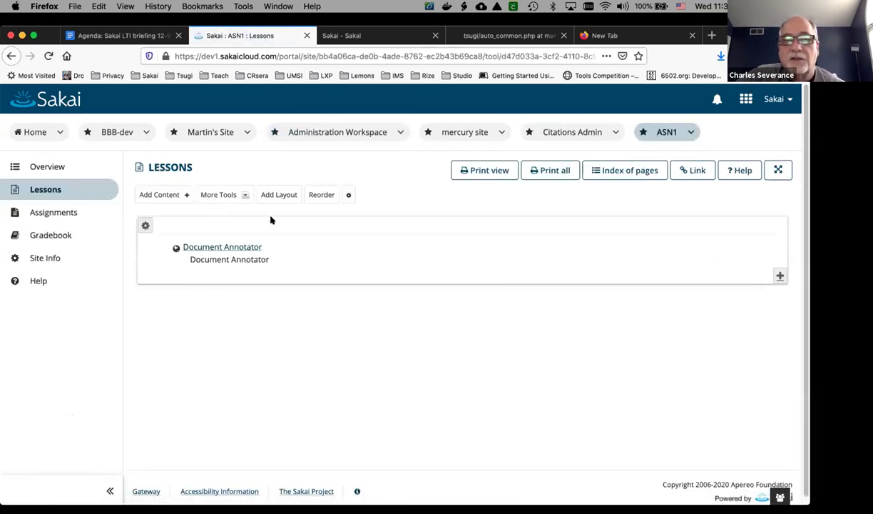
pyautogui.click(176, 196)
pyautogui.click(232, 290)
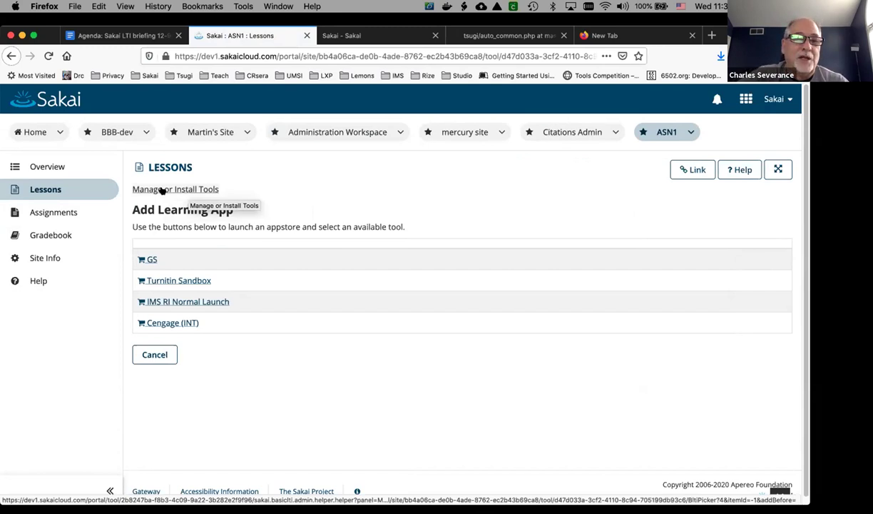
# - Look at the external tools installed for ASN1 in Site Info and return to Lessons
pyautogui.click(45, 256)
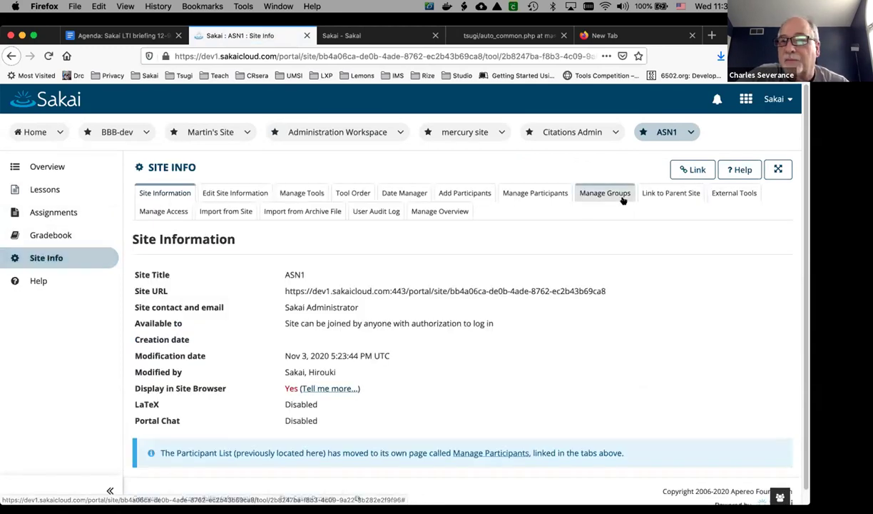
pyautogui.click(736, 194)
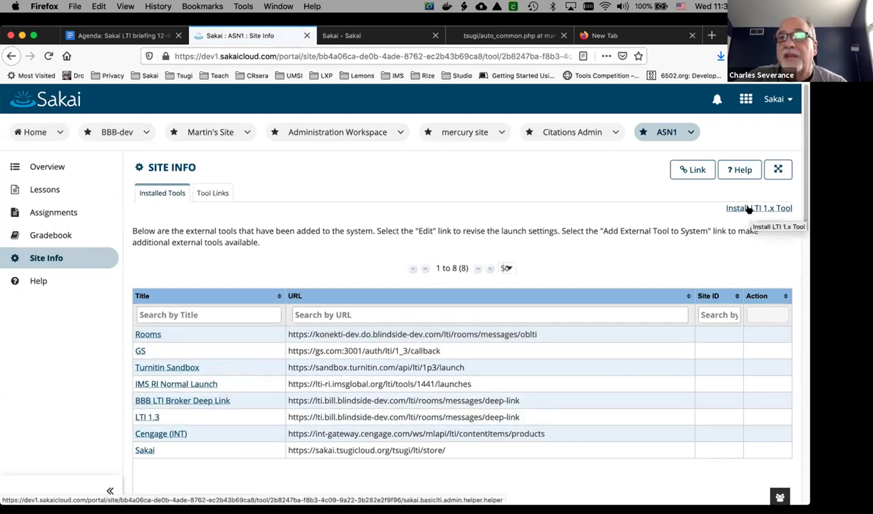
pyautogui.click(44, 187)
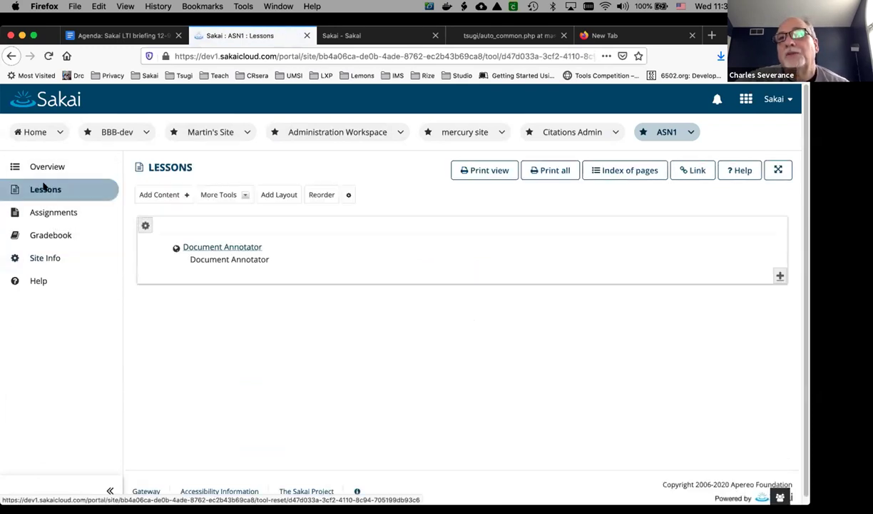
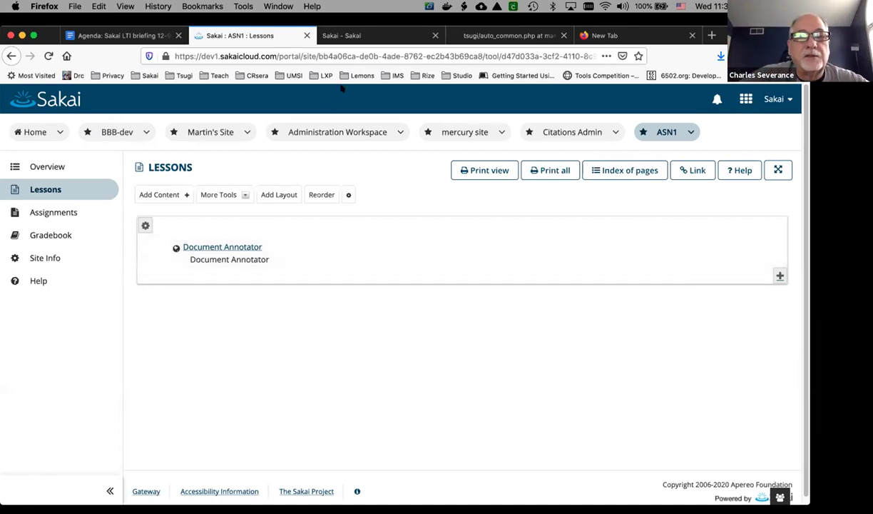
# - Reopen the Sakai tool's settings in the Administration Workspace and review where the tool can be placed
pyautogui.click(332, 127)
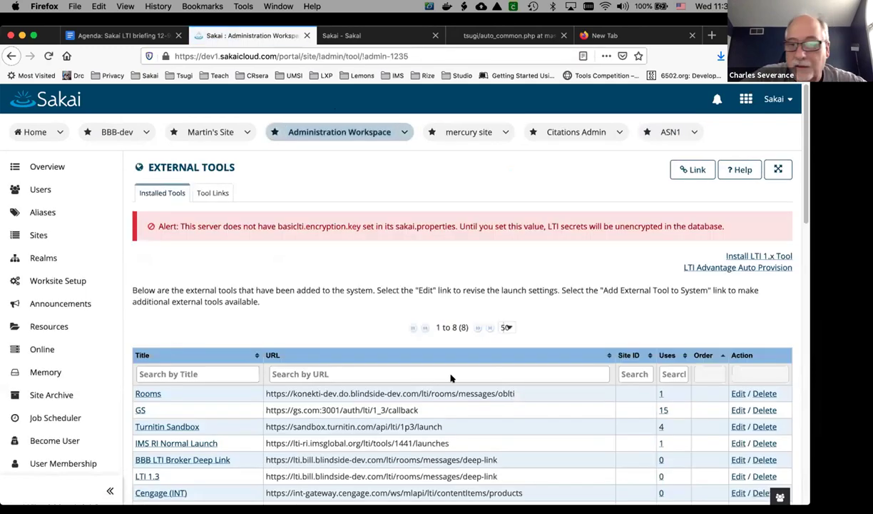
pyautogui.scroll(-5, 713, 329)
pyautogui.click(739, 297)
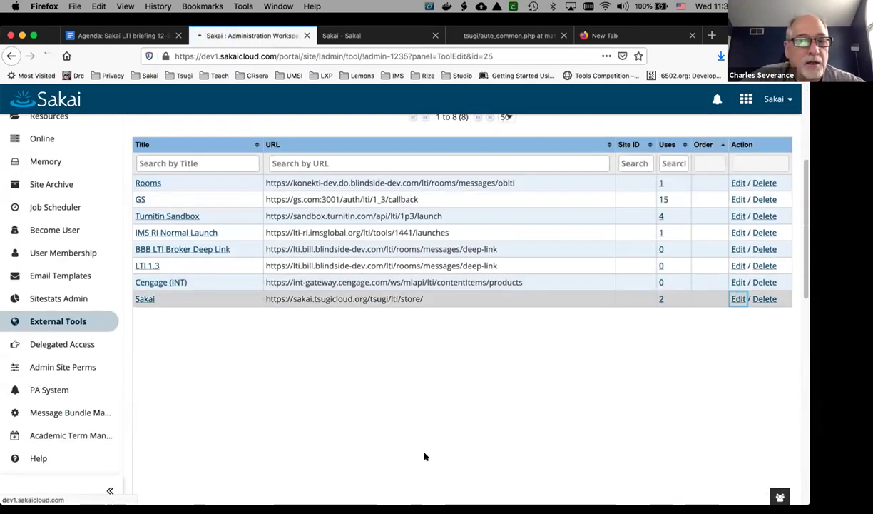
pyautogui.scroll(-15, 421, 454)
pyautogui.scroll(-2, 422, 454)
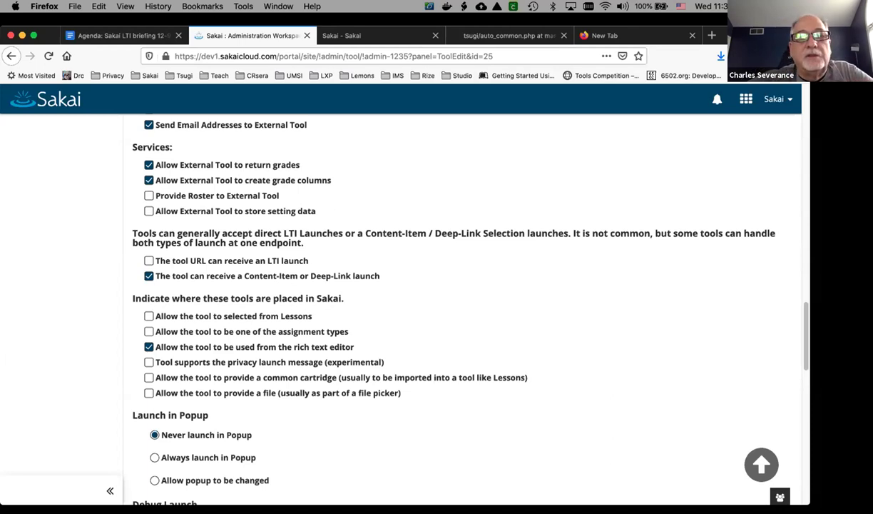
# - Switch to the LTI briefing agenda in Google Docs and highlight the item on how Sakai / Tsugi solves cookies in iframes
pyautogui.click(117, 34)
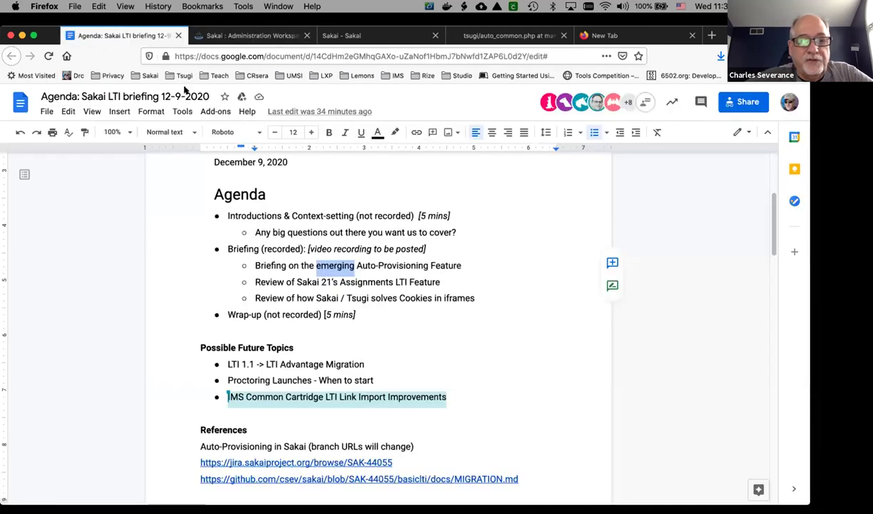
pyautogui.doubleClick(421, 294)
pyautogui.click(422, 295)
pyautogui.tripleClick(421, 294)
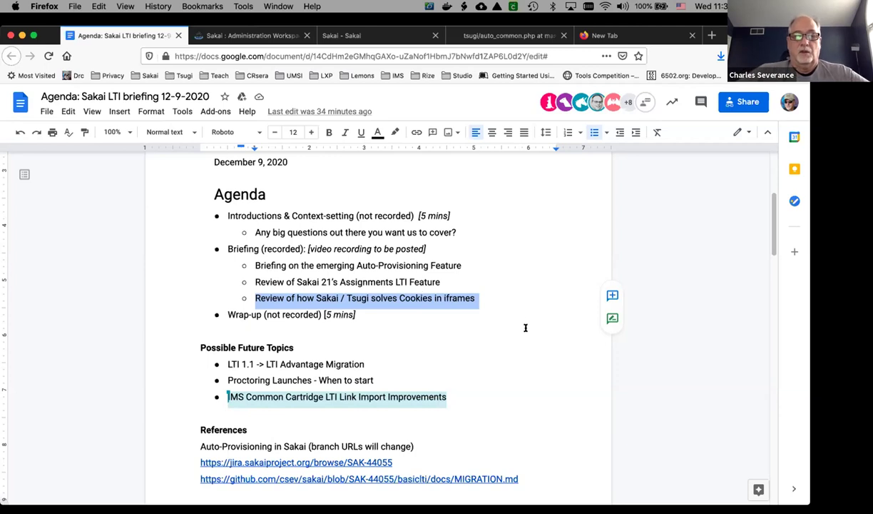
# - Switch back to Sakai, leave the tool settings without saving and open ASN1's Lessons page
pyautogui.click(251, 35)
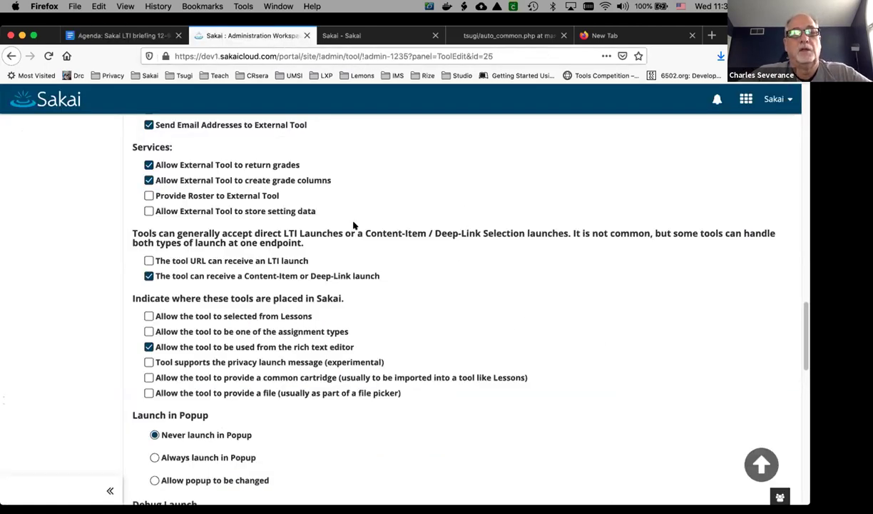
pyautogui.scroll(15, 338, 214)
pyautogui.click(203, 167)
pyautogui.click(667, 132)
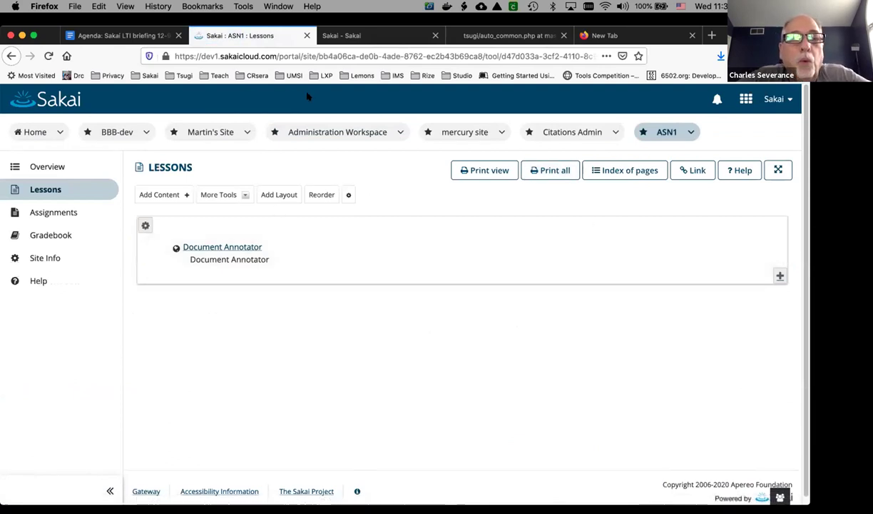
# - Open Firefox's network monitor beside the Lessons page and start the Document Annotator item
pyautogui.click(274, 7)
pyautogui.moveTo(235, 6)
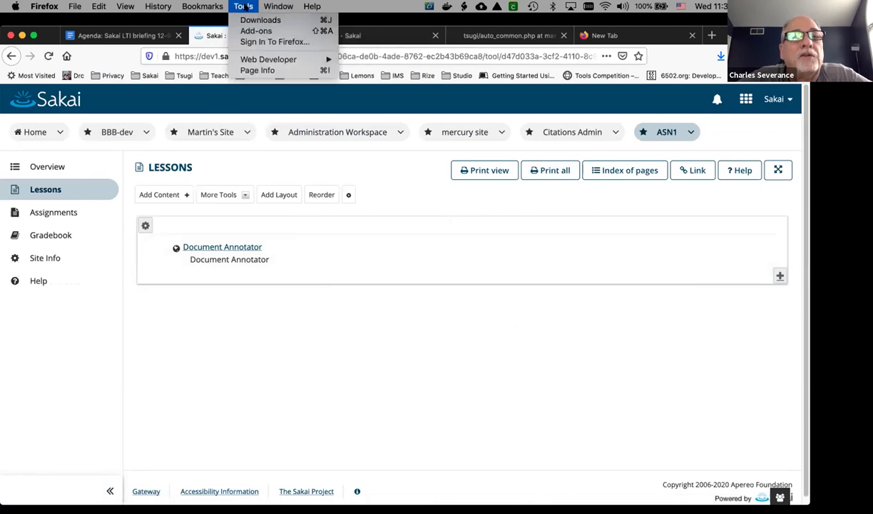
pyautogui.moveTo(247, 57)
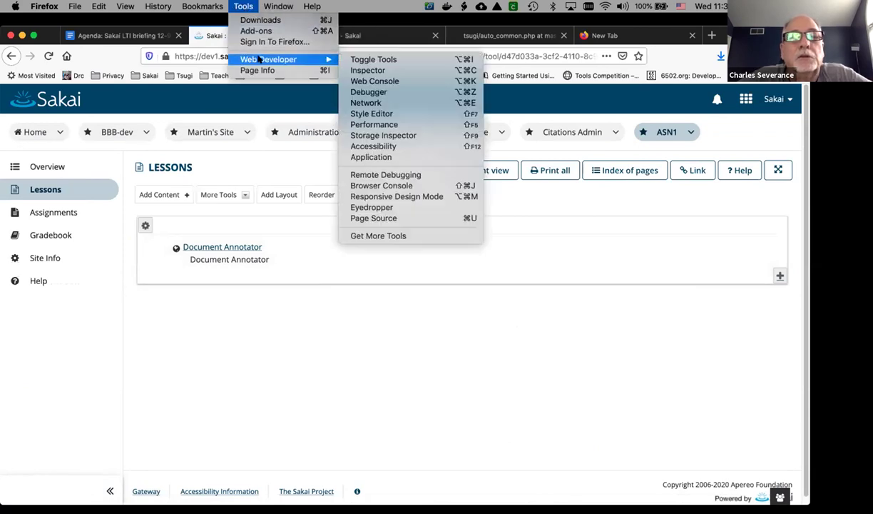
pyautogui.click(391, 104)
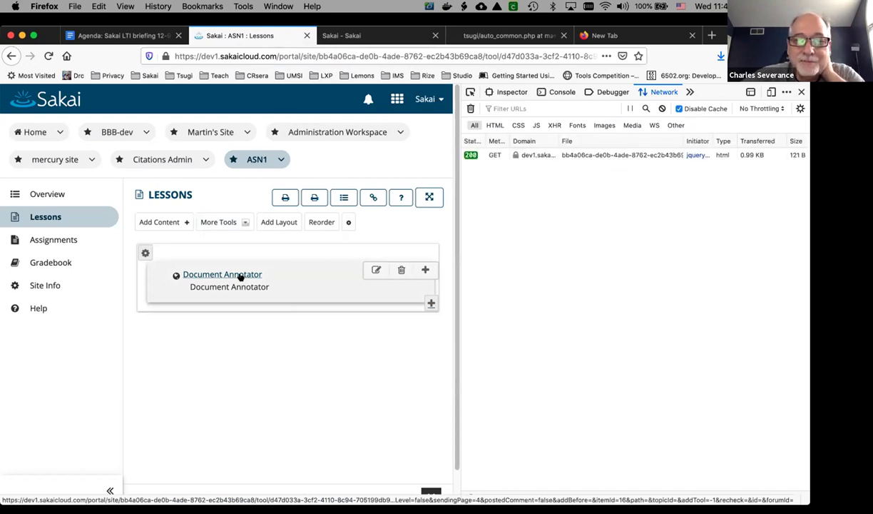
pyautogui.click(241, 275)
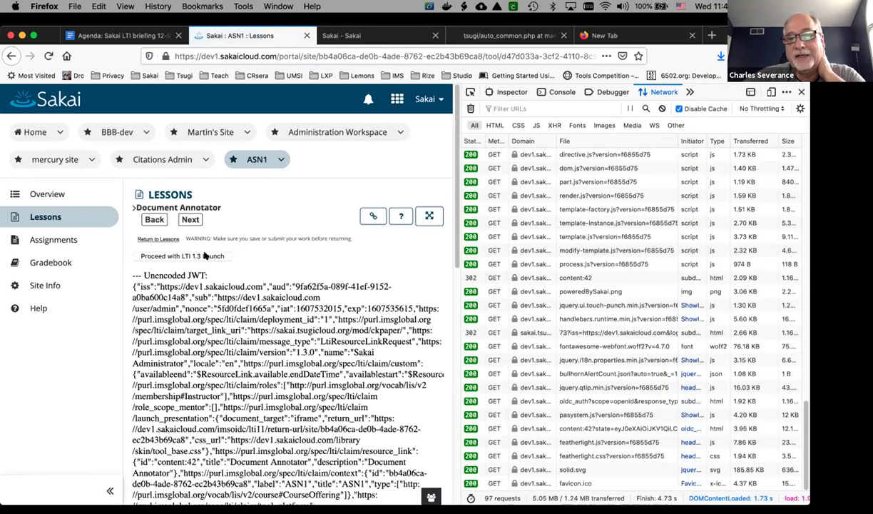
# - Examine the recorded network requests for the ones that belong to the Document Annotator launch
pyautogui.scroll(10, 598, 263)
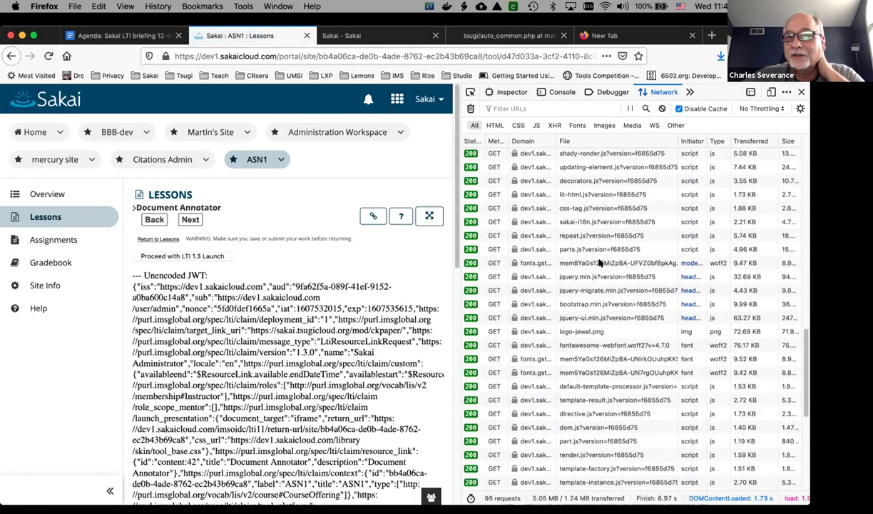
pyautogui.scroll(5, 599, 264)
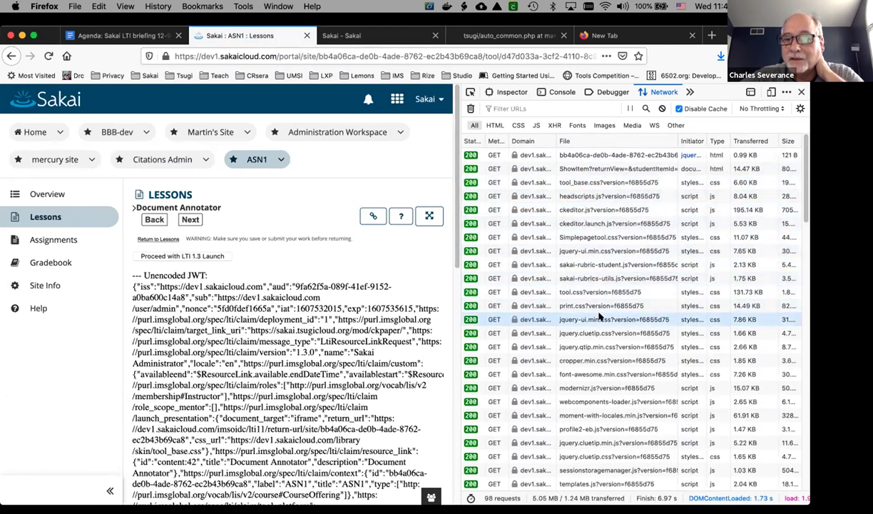
pyautogui.scroll(-2, 598, 312)
pyautogui.scroll(-6, 598, 315)
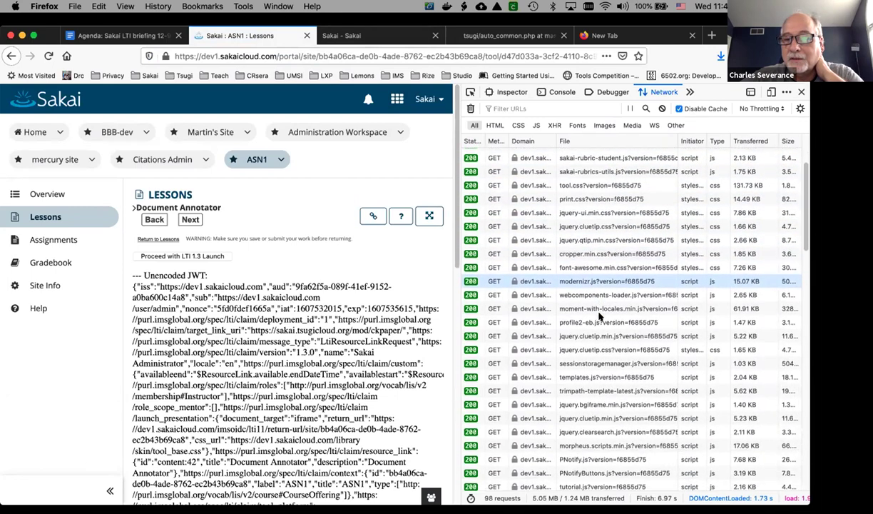
pyautogui.scroll(-7, 605, 398)
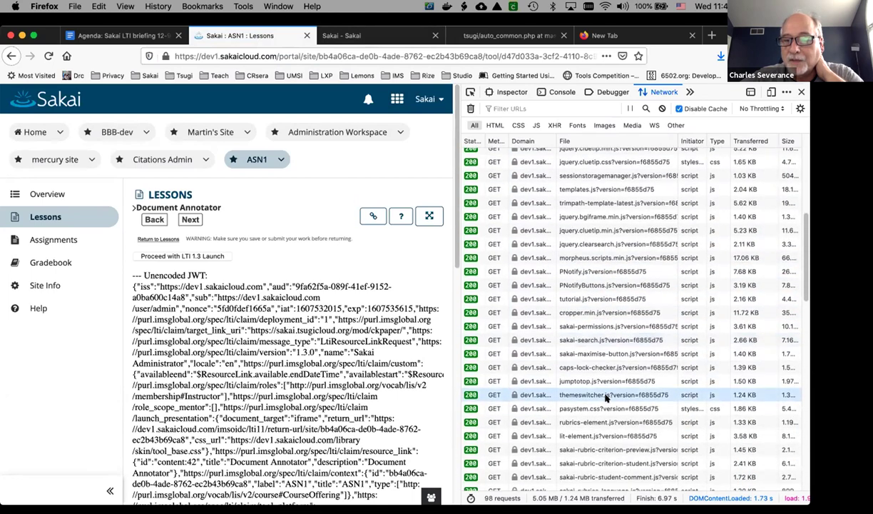
pyautogui.scroll(-3, 605, 398)
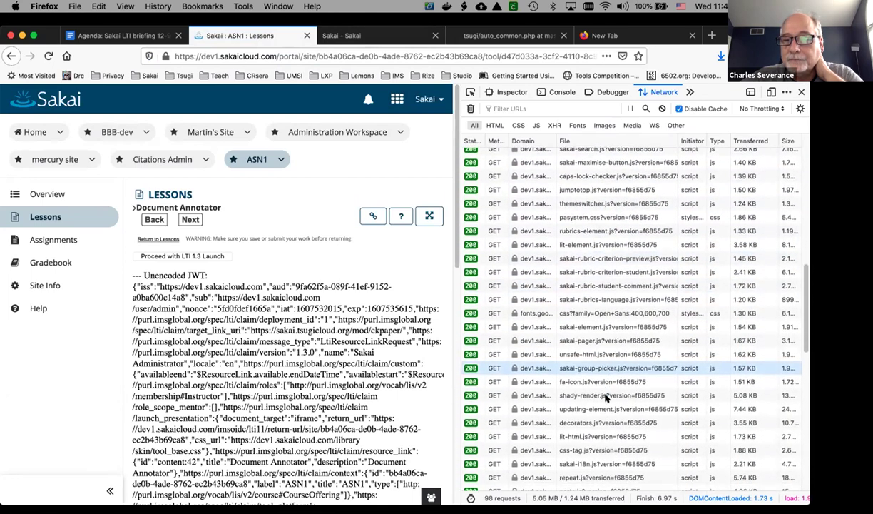
pyautogui.scroll(-8, 605, 398)
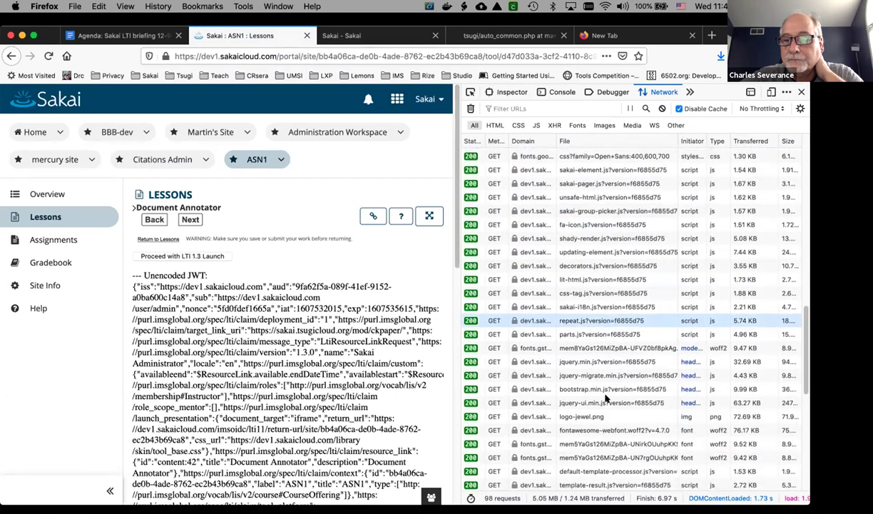
pyautogui.scroll(-4, 605, 398)
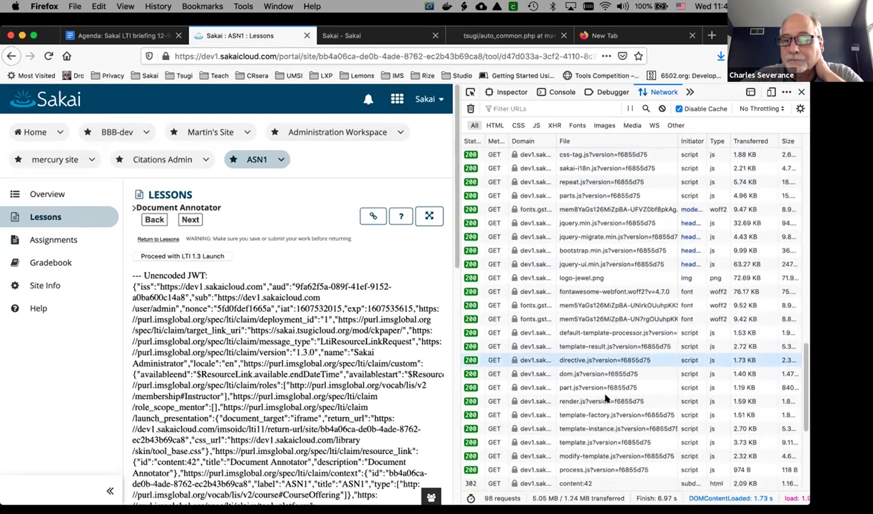
pyautogui.scroll(20, 605, 397)
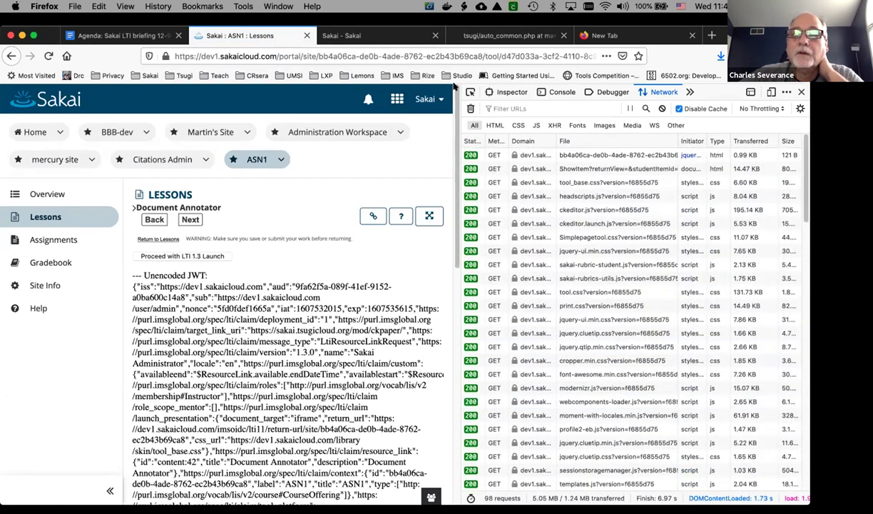
# - Search the recorded network requests for "oidc"
pyautogui.click(646, 109)
pyautogui.write('oidc')
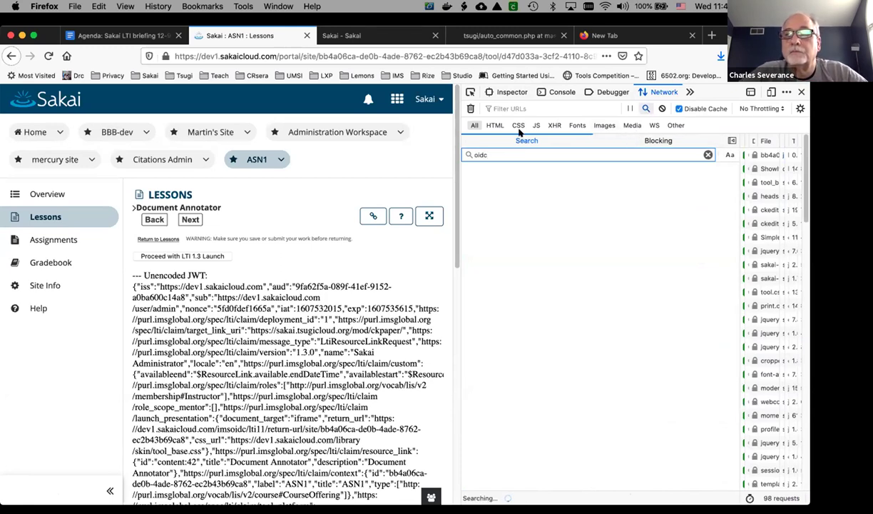
pyautogui.click(471, 126)
pyautogui.click(500, 154)
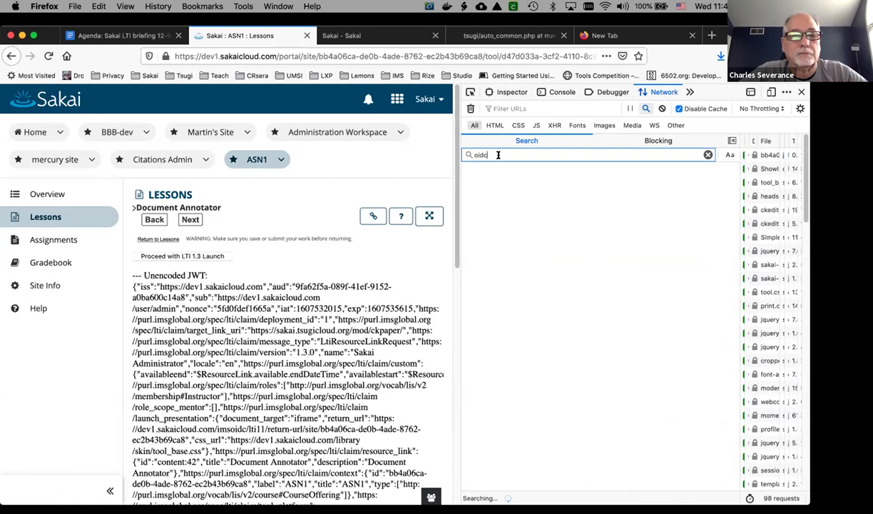
# - Empty the request search text and clear the recorded network requests before proceeding with the LTI 1.3 launch
pyautogui.press('BackSpace')
pyautogui.press('BackSpace')
pyautogui.press('BackSpace')
pyautogui.press('BackSpace')
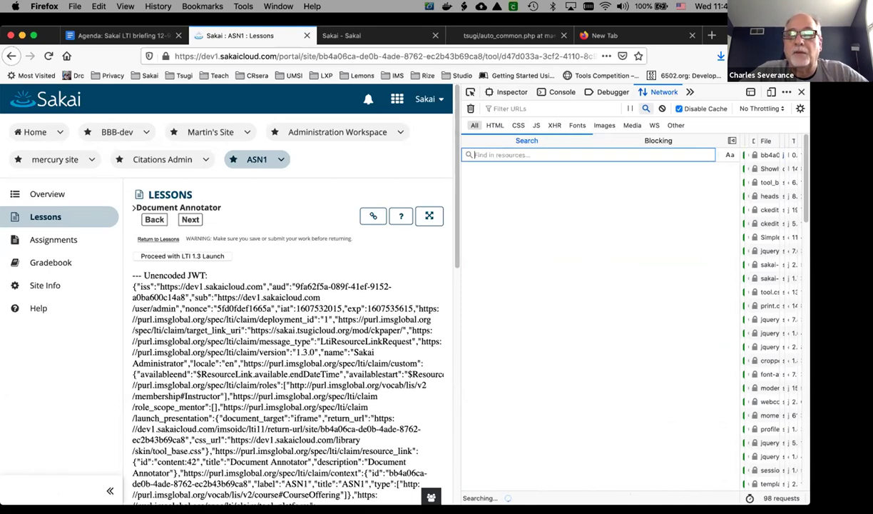
pyautogui.click(471, 108)
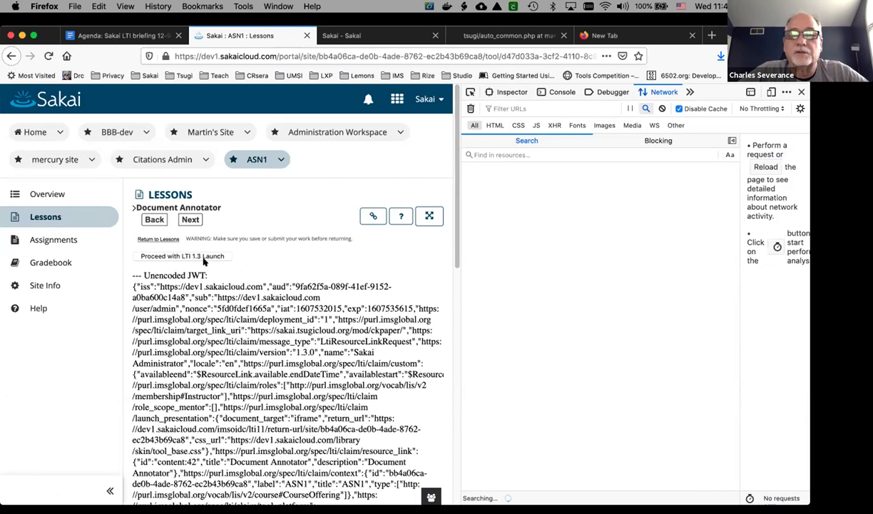
# - Proceed with the LTI 1.3 launch, hide the network search pane and open the details of the oidc_launch request
pyautogui.click(203, 255)
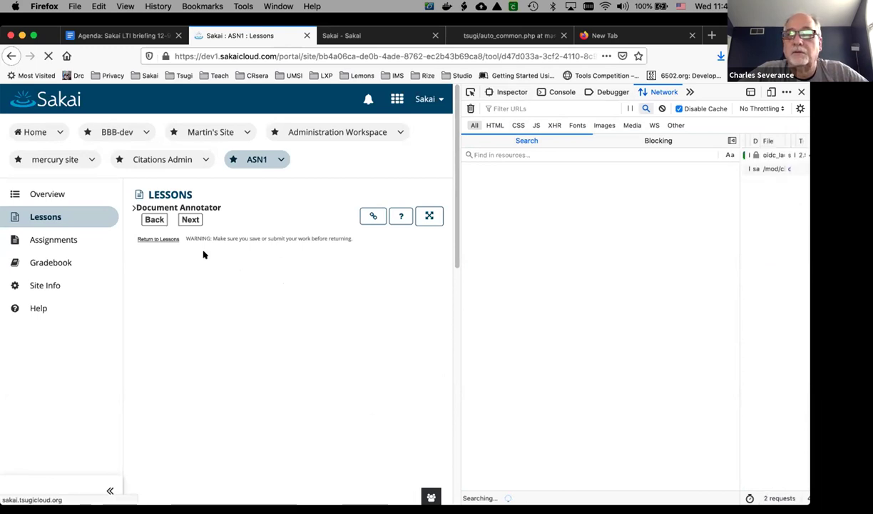
pyautogui.click(732, 142)
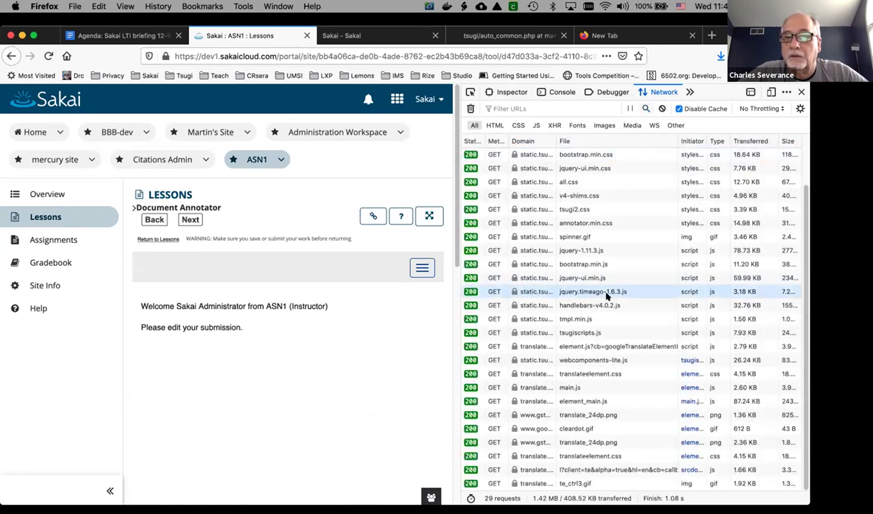
pyautogui.scroll(3, 606, 378)
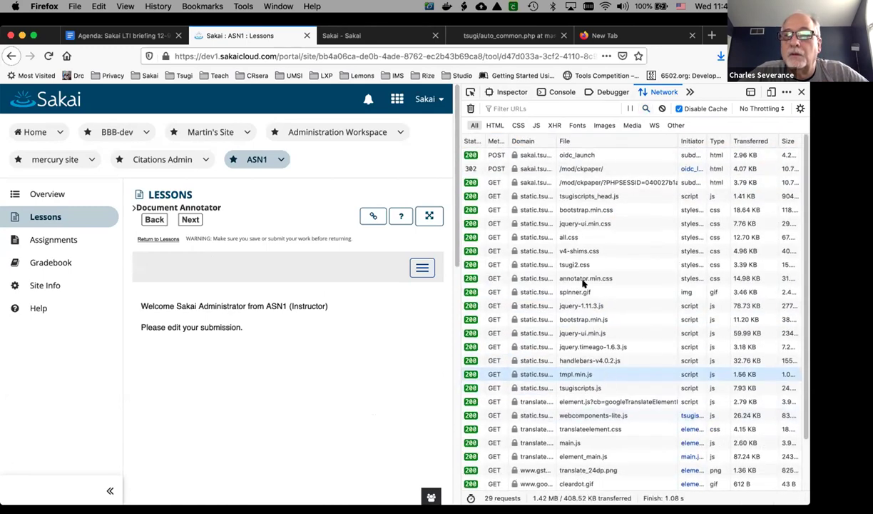
pyautogui.click(575, 155)
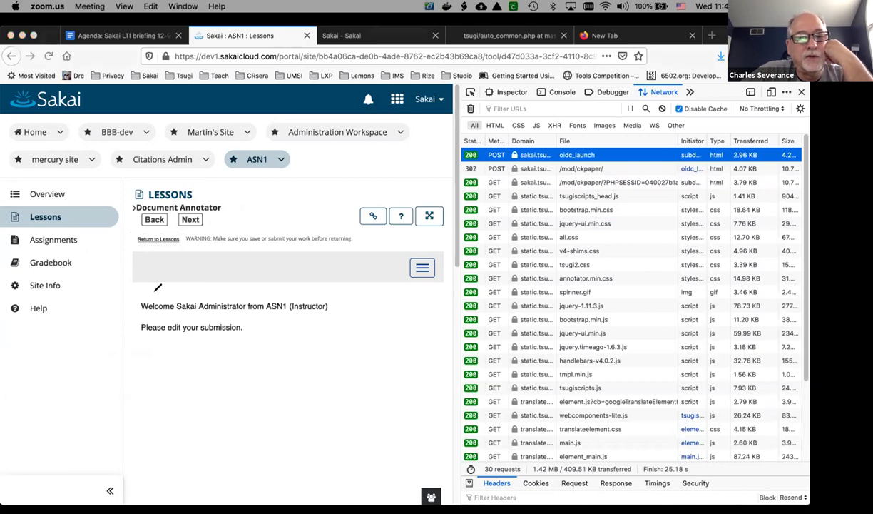
# - Sketch a box labelled S and a second box labelled T over the Lessons page as a Sakai-to-tool diagram
pyautogui.moveTo(164, 279); pyautogui.dragTo(94, 332)
pyautogui.moveTo(103, 404)
pyautogui.mouseDown()
pyautogui.moveTo(194, 327)
pyautogui.moveTo(166, 237)
pyautogui.moveTo(125, 280)
pyautogui.moveTo(126, 314)
pyautogui.mouseUp()
pyautogui.moveTo(147, 344); pyautogui.dragTo(143, 351)
pyautogui.moveTo(124, 302); pyautogui.dragTo(159, 284)
pyautogui.moveTo(331, 214)
pyautogui.mouseDown()
pyautogui.moveTo(402, 315)
pyautogui.moveTo(462, 284)
pyautogui.moveTo(398, 190)
pyautogui.moveTo(327, 215)
pyautogui.mouseUp()
pyautogui.moveTo(377, 242)
pyautogui.mouseDown()
pyautogui.moveTo(389, 272)
pyautogui.moveTo(387, 239)
pyautogui.mouseUp()
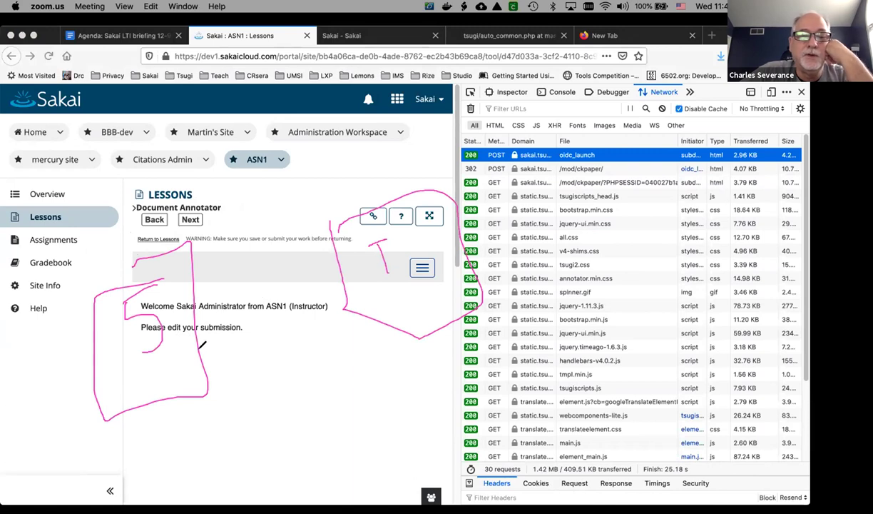
# - Draw two arrows from the S box to the T box, with a small square at each end of the lower one
pyautogui.moveTo(202, 351); pyautogui.dragTo(349, 315)
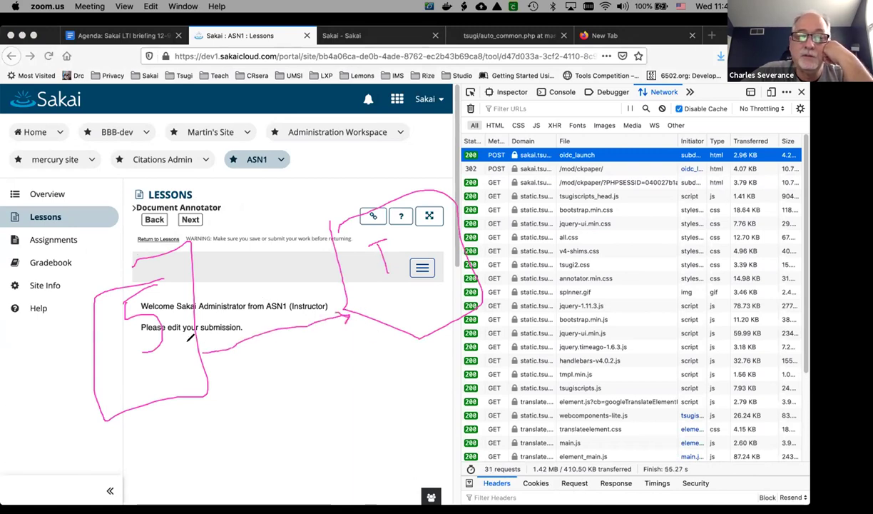
pyautogui.moveTo(181, 346); pyautogui.dragTo(189, 351)
pyautogui.moveTo(352, 307); pyautogui.dragTo(360, 301)
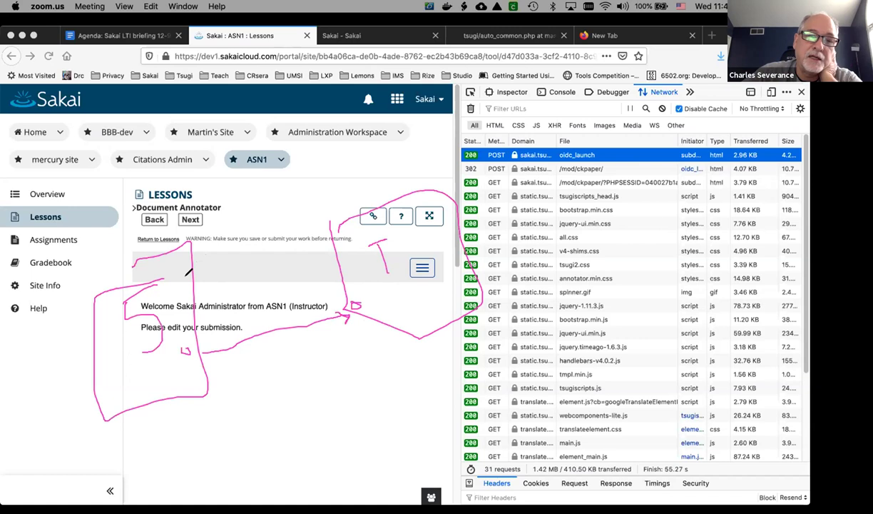
pyautogui.moveTo(189, 271)
pyautogui.mouseDown()
pyautogui.moveTo(191, 256)
pyautogui.moveTo(282, 231)
pyautogui.moveTo(322, 236)
pyautogui.moveTo(327, 219)
pyautogui.moveTo(341, 236)
pyautogui.moveTo(328, 223)
pyautogui.moveTo(335, 216)
pyautogui.moveTo(360, 229)
pyautogui.moveTo(333, 213)
pyautogui.moveTo(354, 226)
pyautogui.mouseUp()
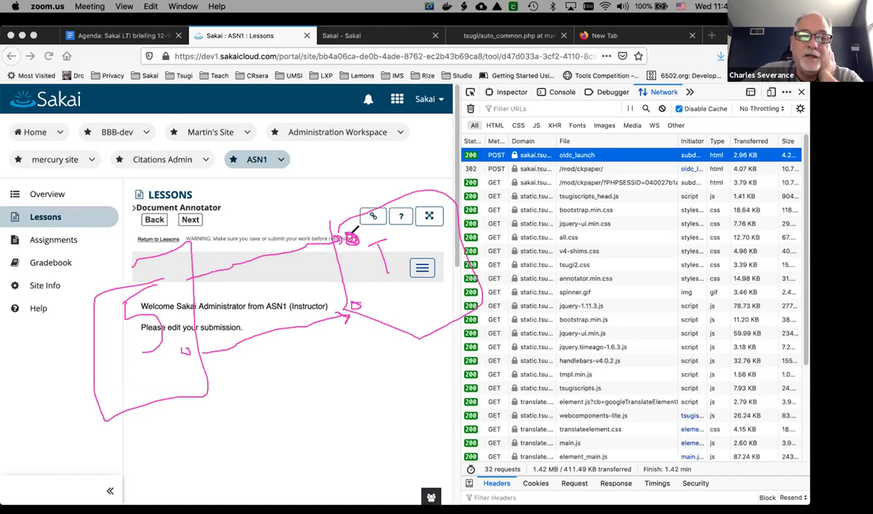
# - Add return lines from T to S, an oval across the arrows, and a box labelled A inside T with lines leading to it
pyautogui.moveTo(334, 218)
pyautogui.mouseDown()
pyautogui.moveTo(303, 187)
pyautogui.moveTo(236, 198)
pyautogui.moveTo(176, 234)
pyautogui.mouseUp()
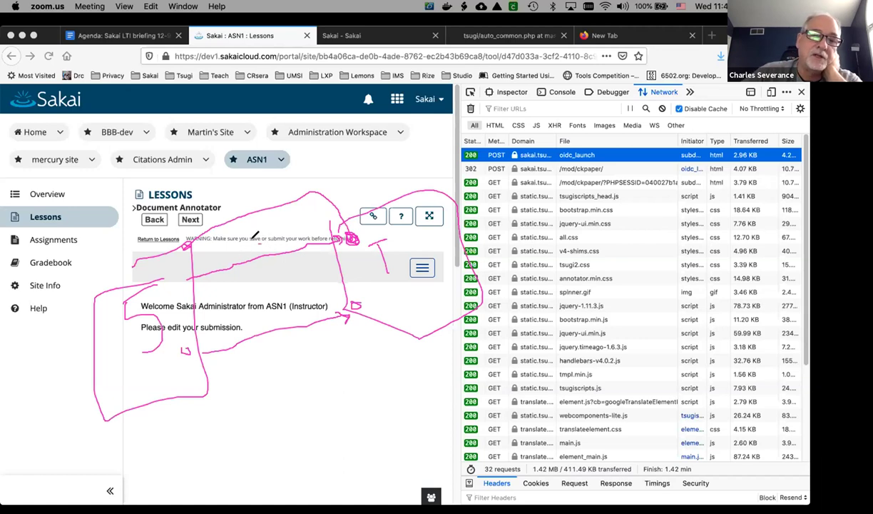
pyautogui.moveTo(249, 263)
pyautogui.mouseDown()
pyautogui.moveTo(268, 262)
pyautogui.moveTo(259, 236)
pyautogui.mouseUp()
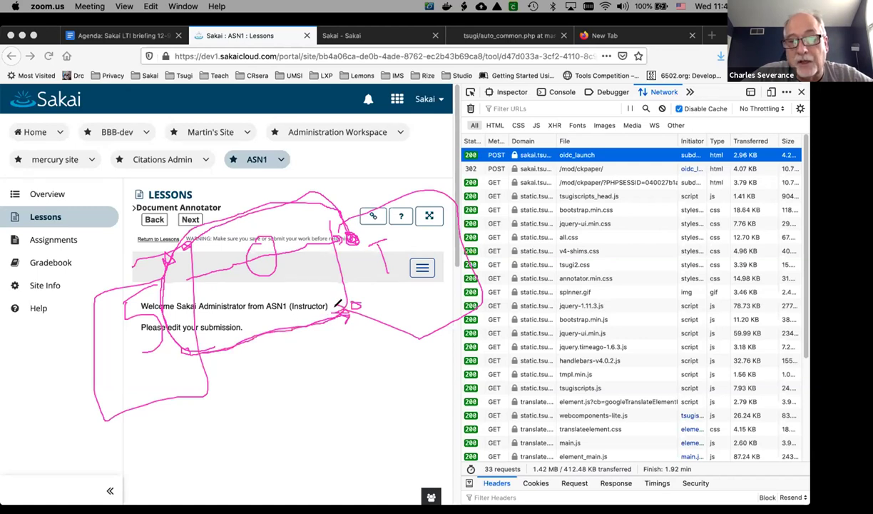
pyautogui.moveTo(364, 293); pyautogui.dragTo(353, 300)
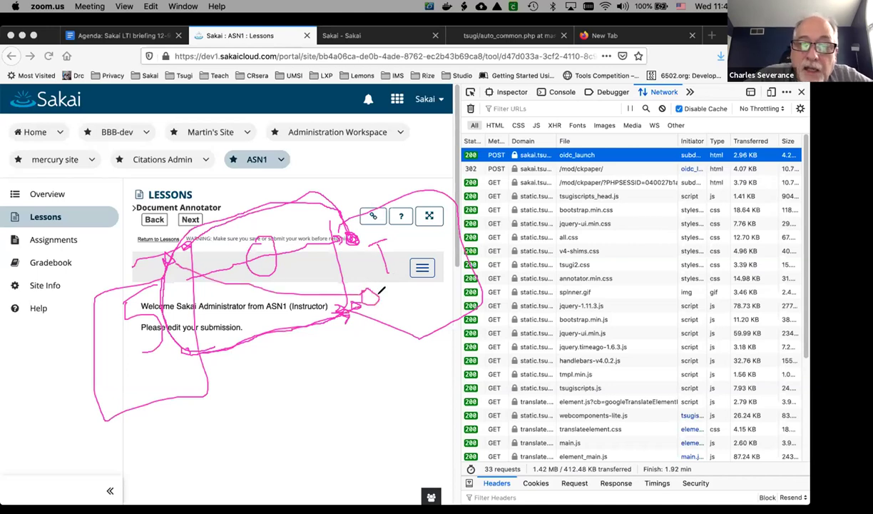
pyautogui.moveTo(349, 289)
pyautogui.mouseDown()
pyautogui.moveTo(345, 344)
pyautogui.moveTo(377, 361)
pyautogui.moveTo(419, 288)
pyautogui.moveTo(399, 322)
pyautogui.mouseUp()
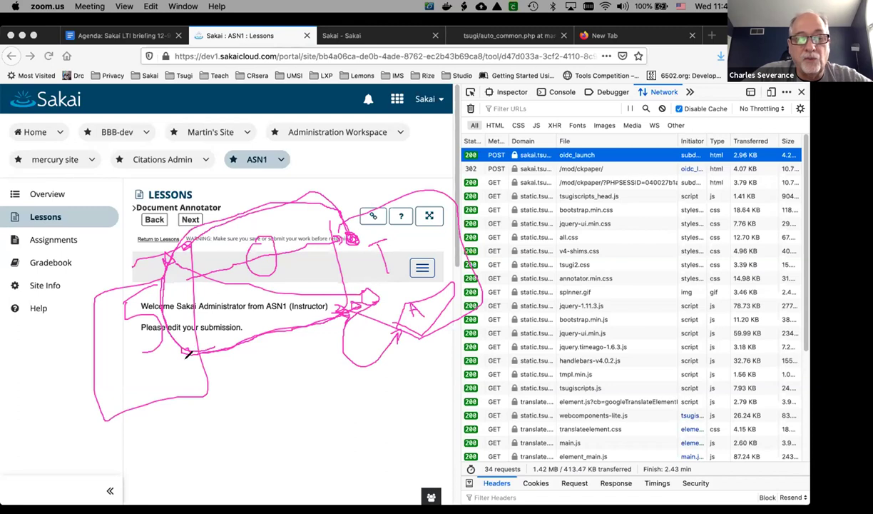
pyautogui.moveTo(184, 389)
pyautogui.mouseDown()
pyautogui.moveTo(361, 382)
pyautogui.moveTo(411, 325)
pyautogui.mouseUp()
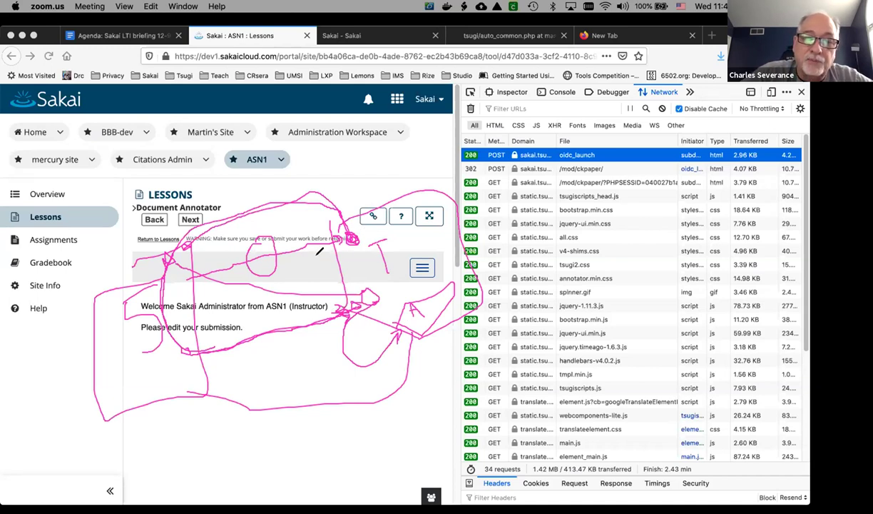
pyautogui.moveTo(152, 265)
pyautogui.mouseDown()
pyautogui.moveTo(168, 272)
pyautogui.moveTo(159, 242)
pyautogui.moveTo(178, 261)
pyautogui.mouseUp()
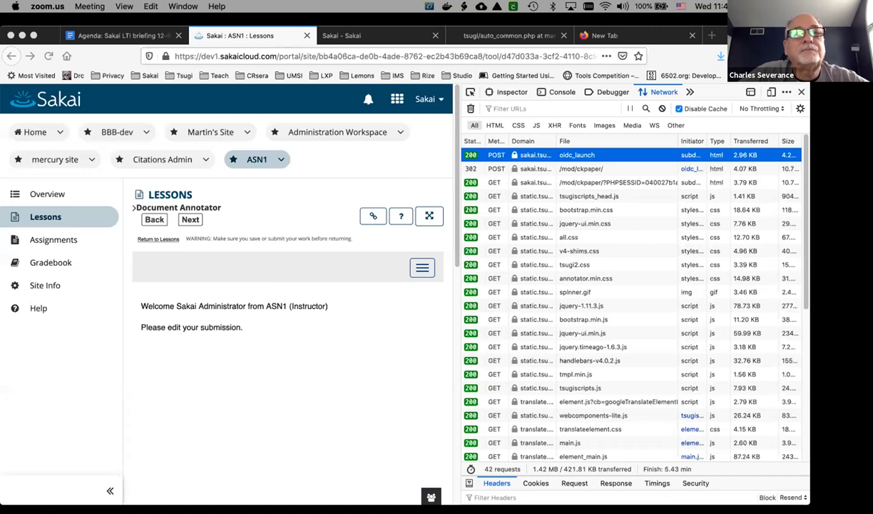
# - Sketch a fresh diagram of two boxes over the Lessons page, joined by looping launch lines, with a T in the second box
pyautogui.moveTo(143, 265)
pyautogui.mouseDown()
pyautogui.moveTo(85, 378)
pyautogui.moveTo(167, 251)
pyautogui.mouseUp()
pyautogui.moveTo(335, 238)
pyautogui.mouseDown()
pyautogui.moveTo(357, 350)
pyautogui.moveTo(389, 228)
pyautogui.moveTo(336, 230)
pyautogui.mouseUp()
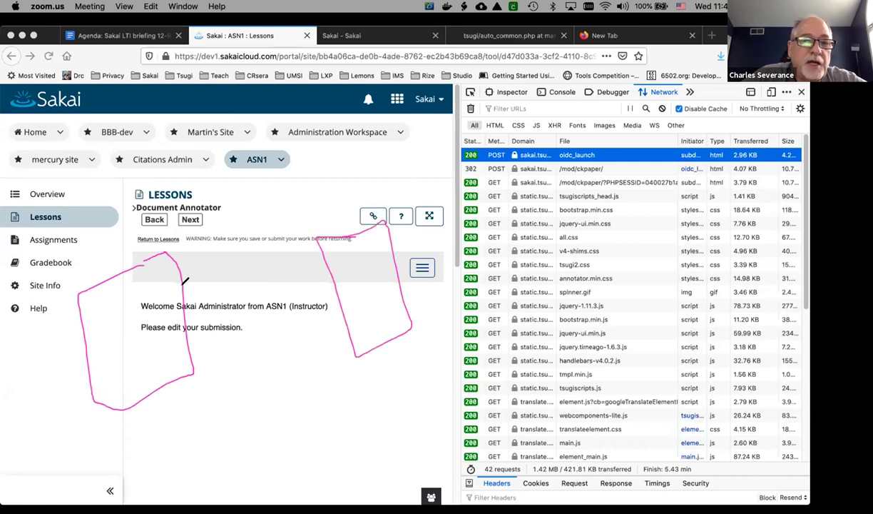
pyautogui.moveTo(184, 290)
pyautogui.mouseDown()
pyautogui.moveTo(303, 251)
pyautogui.moveTo(319, 261)
pyautogui.moveTo(246, 244)
pyautogui.moveTo(177, 246)
pyautogui.moveTo(151, 308)
pyautogui.moveTo(191, 330)
pyautogui.moveTo(346, 314)
pyautogui.moveTo(336, 324)
pyautogui.moveTo(356, 310)
pyautogui.moveTo(389, 318)
pyautogui.mouseUp()
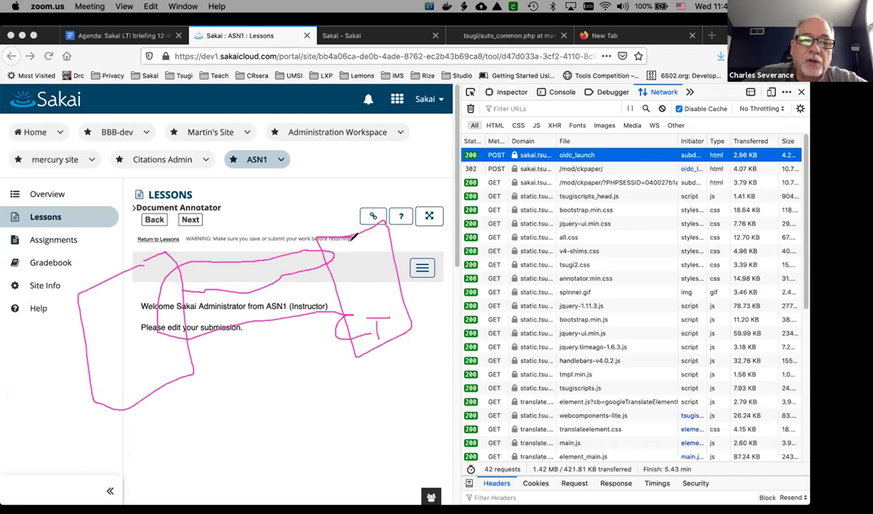
# - Label the two launch points L and R, mark a small circled item in the first box, and draw a curve from L to R
pyautogui.moveTo(351, 251); pyautogui.dragTo(370, 250)
pyautogui.moveTo(360, 292)
pyautogui.mouseDown()
pyautogui.moveTo(359, 314)
pyautogui.moveTo(360, 306)
pyautogui.mouseUp()
pyautogui.moveTo(151, 258); pyautogui.dragTo(154, 260)
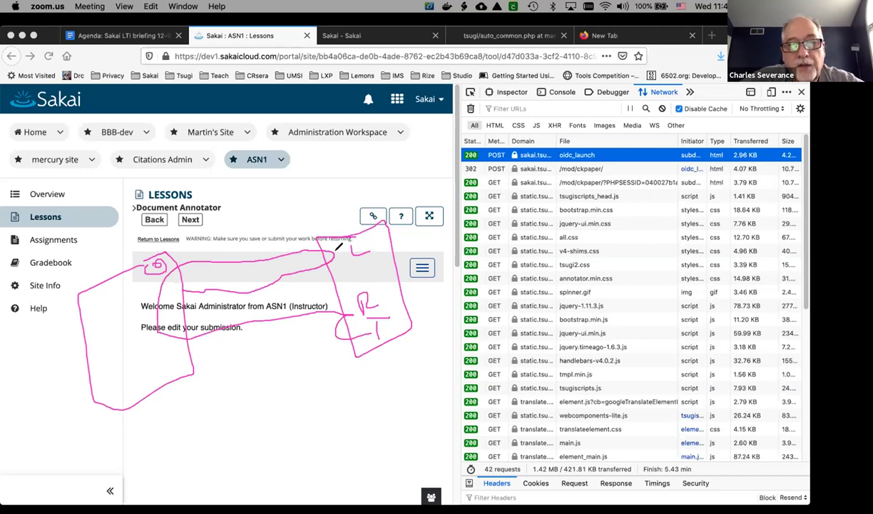
pyautogui.moveTo(365, 251); pyautogui.dragTo(382, 289)
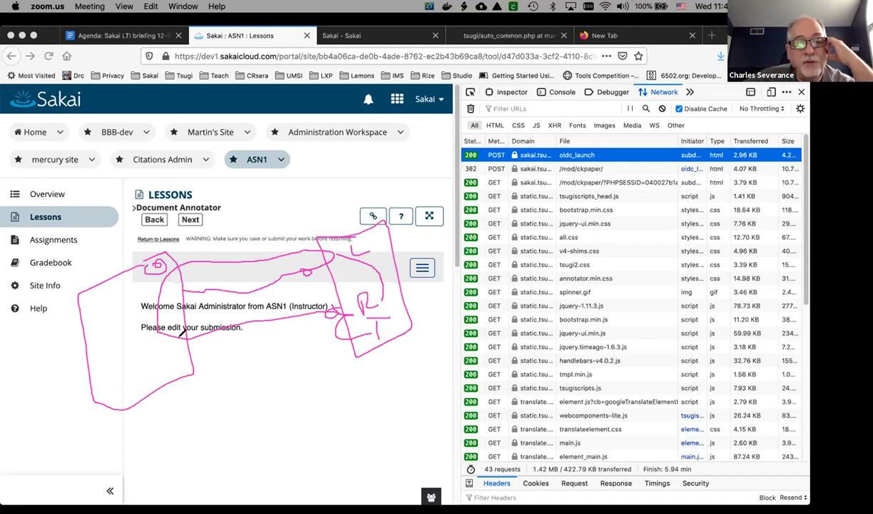
# - Draw an arrow to another box labelled T below the diagram, scribble a blob beside it and write "SRA" next to the blob
pyautogui.moveTo(220, 376)
pyautogui.mouseDown()
pyautogui.moveTo(385, 367)
pyautogui.moveTo(374, 360)
pyautogui.moveTo(398, 391)
pyautogui.moveTo(423, 345)
pyautogui.mouseUp()
pyautogui.moveTo(410, 378)
pyautogui.mouseDown()
pyautogui.moveTo(412, 350)
pyautogui.moveTo(418, 357)
pyautogui.mouseUp()
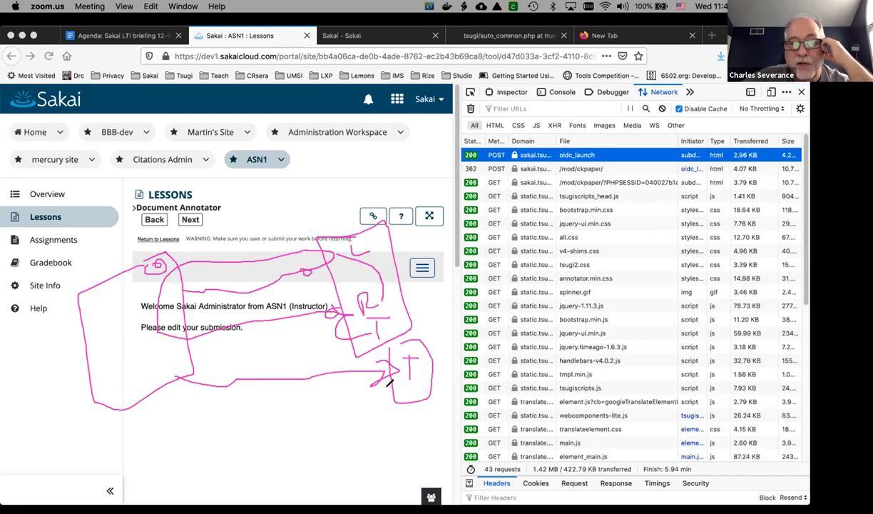
pyautogui.moveTo(377, 366)
pyautogui.mouseDown()
pyautogui.moveTo(304, 412)
pyautogui.moveTo(365, 383)
pyautogui.moveTo(285, 421)
pyautogui.moveTo(371, 385)
pyautogui.moveTo(285, 410)
pyautogui.moveTo(311, 421)
pyautogui.mouseUp()
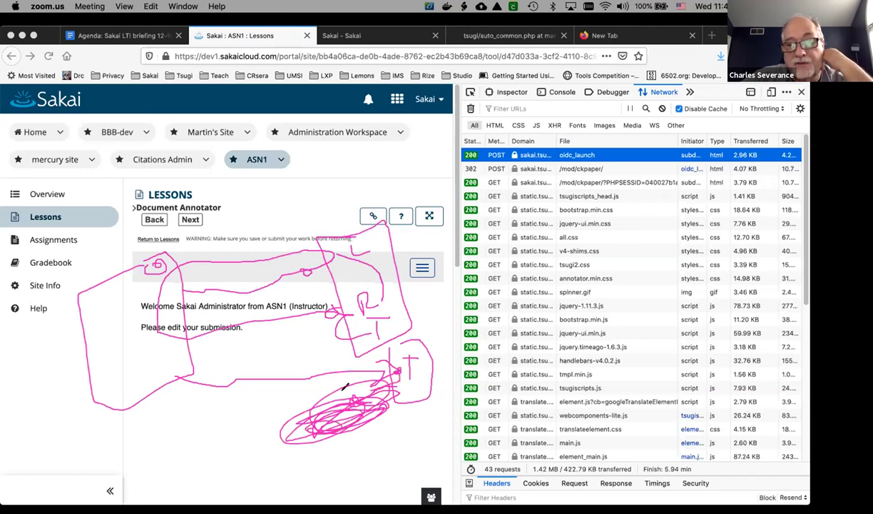
pyautogui.moveTo(230, 415)
pyautogui.mouseDown()
pyautogui.moveTo(213, 421)
pyautogui.moveTo(225, 452)
pyautogui.moveTo(245, 446)
pyautogui.moveTo(255, 393)
pyautogui.moveTo(283, 418)
pyautogui.mouseUp()
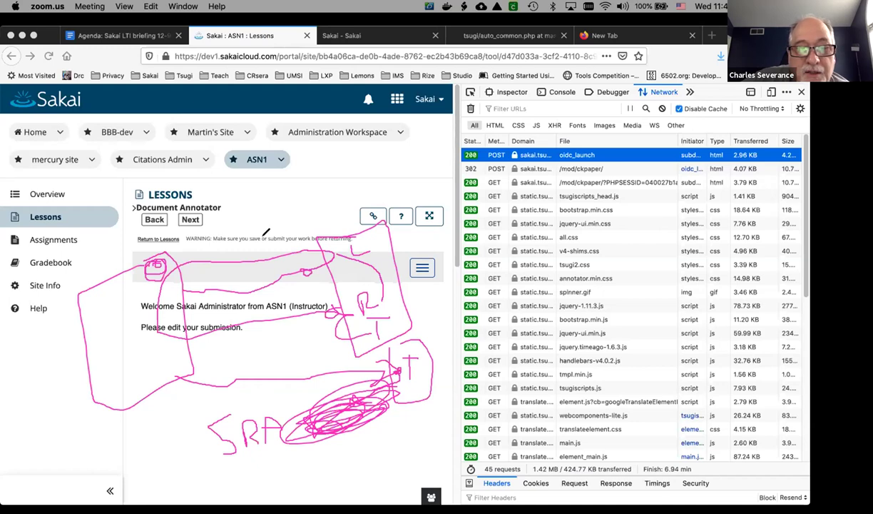
# - Circle the launch lines and their end points, link one to a new outlined box above, and underline part of the page address
pyautogui.moveTo(256, 268)
pyautogui.mouseDown()
pyautogui.moveTo(257, 304)
pyautogui.moveTo(257, 221)
pyautogui.moveTo(245, 244)
pyautogui.moveTo(285, 299)
pyautogui.moveTo(251, 214)
pyautogui.moveTo(255, 312)
pyautogui.moveTo(274, 325)
pyautogui.mouseUp()
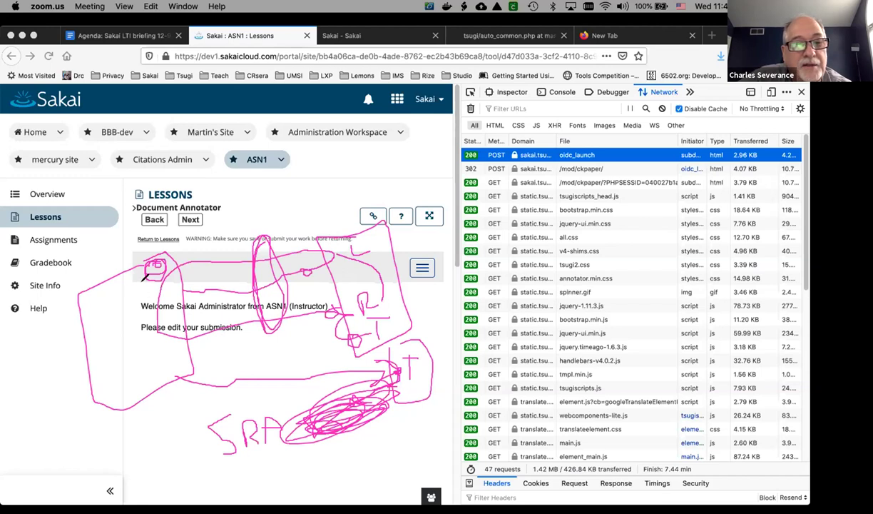
pyautogui.moveTo(319, 265)
pyautogui.mouseDown()
pyautogui.moveTo(293, 265)
pyautogui.moveTo(300, 261)
pyautogui.moveTo(318, 281)
pyautogui.mouseUp()
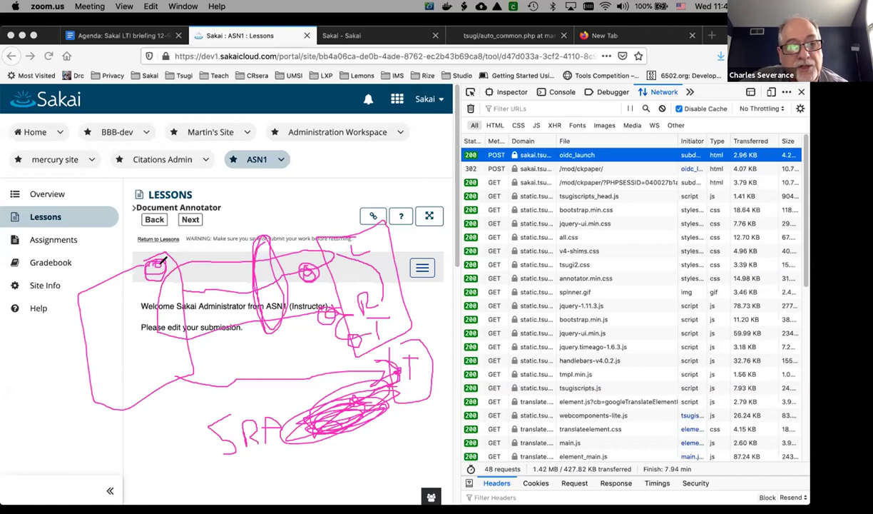
pyautogui.moveTo(307, 247); pyautogui.dragTo(311, 200)
pyautogui.moveTo(318, 165)
pyautogui.mouseDown()
pyautogui.moveTo(318, 184)
pyautogui.moveTo(301, 160)
pyautogui.moveTo(298, 175)
pyautogui.moveTo(318, 148)
pyautogui.moveTo(293, 203)
pyautogui.moveTo(344, 146)
pyautogui.moveTo(330, 159)
pyautogui.mouseUp()
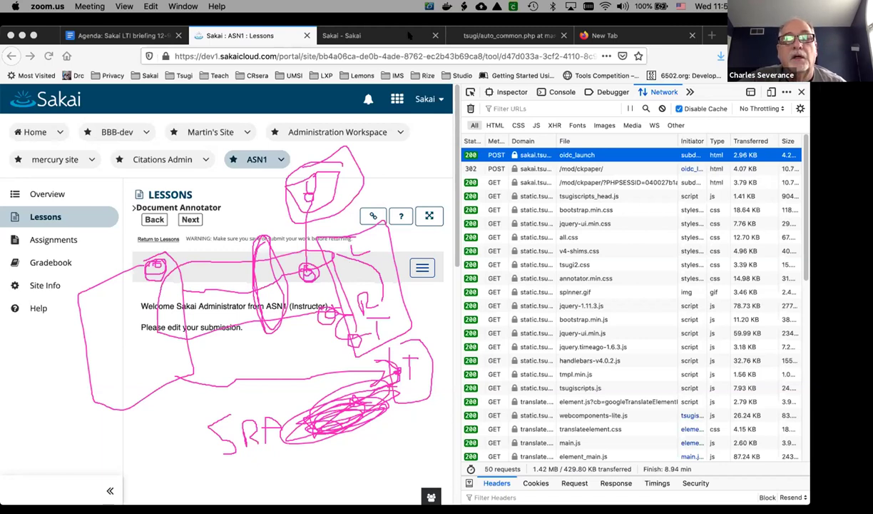
pyautogui.moveTo(367, 55); pyautogui.dragTo(296, 55)
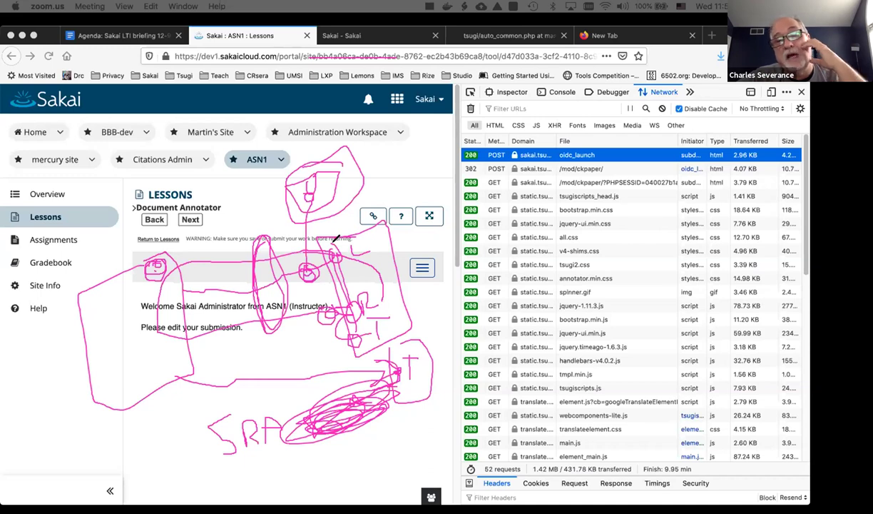
pyautogui.moveTo(292, 177)
pyautogui.mouseDown()
pyautogui.moveTo(303, 155)
pyautogui.moveTo(352, 154)
pyautogui.mouseUp()
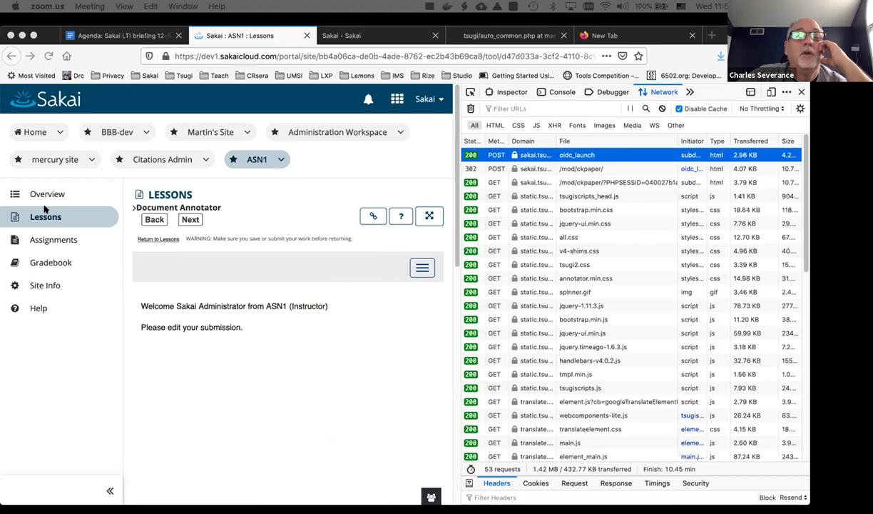
# - Examine the recorded network requests that follow oidc_launch in the Document Annotator launch
pyautogui.click(542, 155)
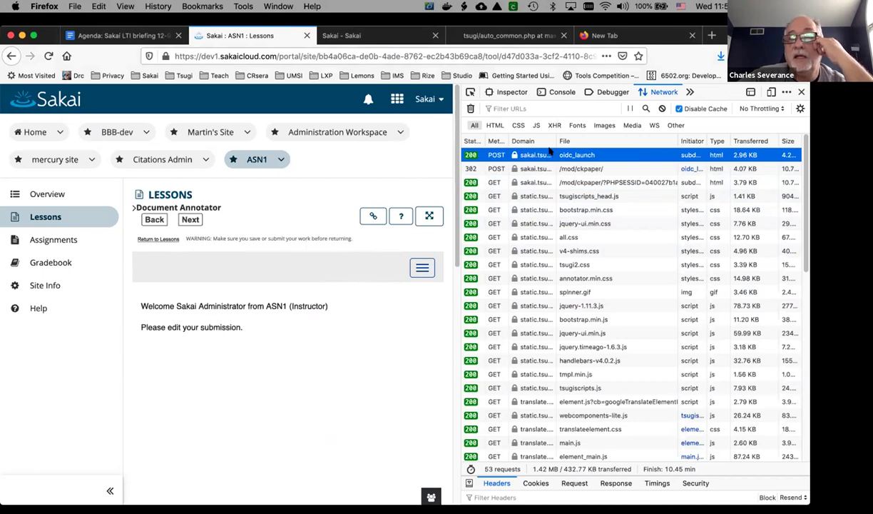
pyautogui.scroll(-3, 613, 307)
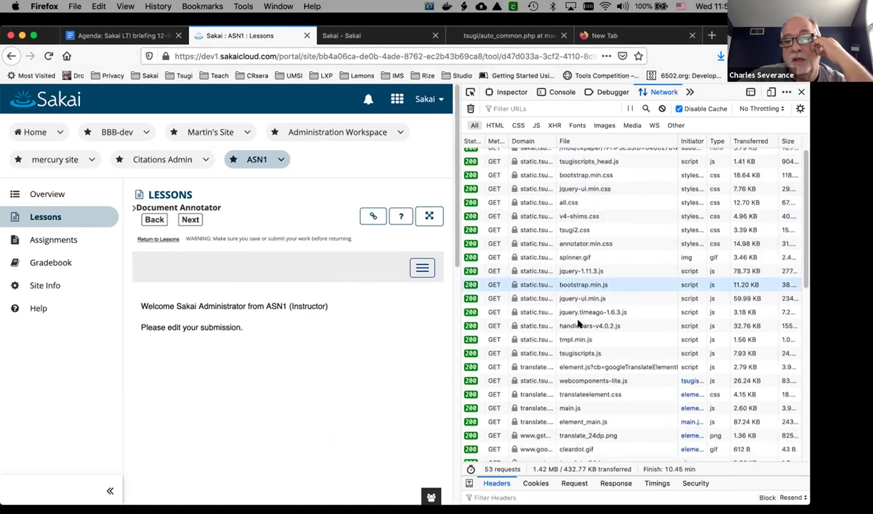
pyautogui.scroll(-3, 580, 323)
pyautogui.scroll(-5, 580, 323)
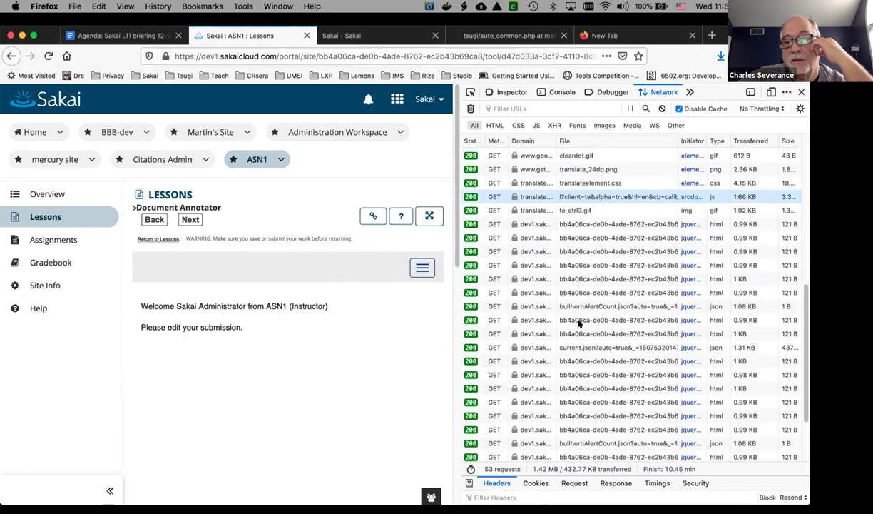
pyautogui.scroll(7, 579, 321)
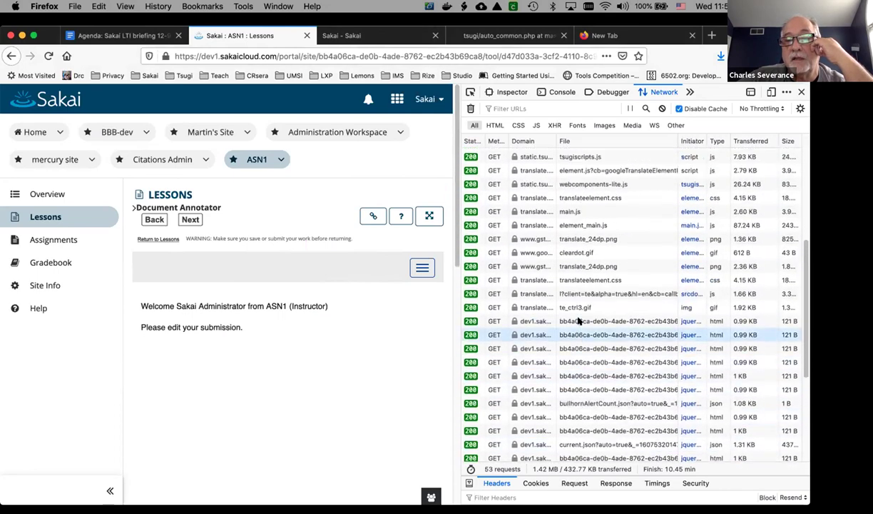
pyautogui.scroll(3, 579, 321)
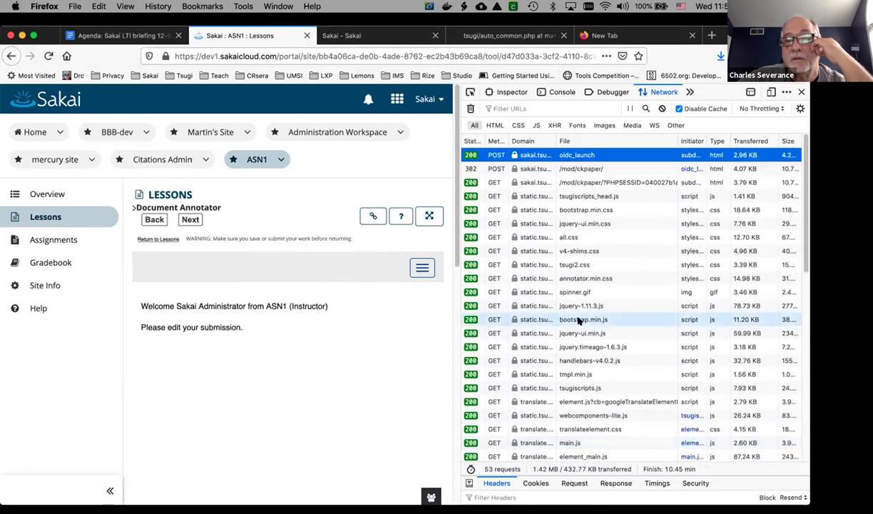
pyautogui.scroll(-8, 579, 321)
pyautogui.scroll(8, 580, 323)
pyautogui.scroll(2, 579, 323)
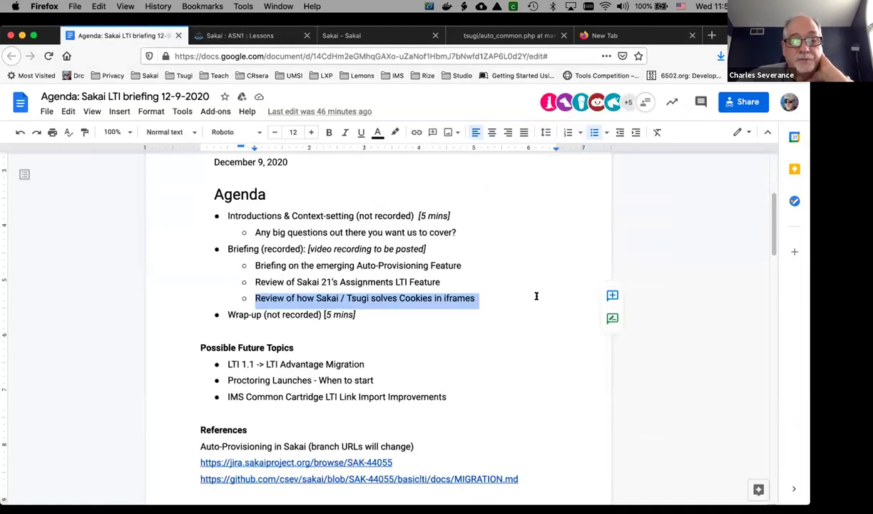
# - Open the Tsugi Browser Signature Code link from the agenda's references and review the getBrowserSignature functions in LTIX.php
pyautogui.scroll(-6, 579, 357)
pyautogui.scroll(-1, 580, 354)
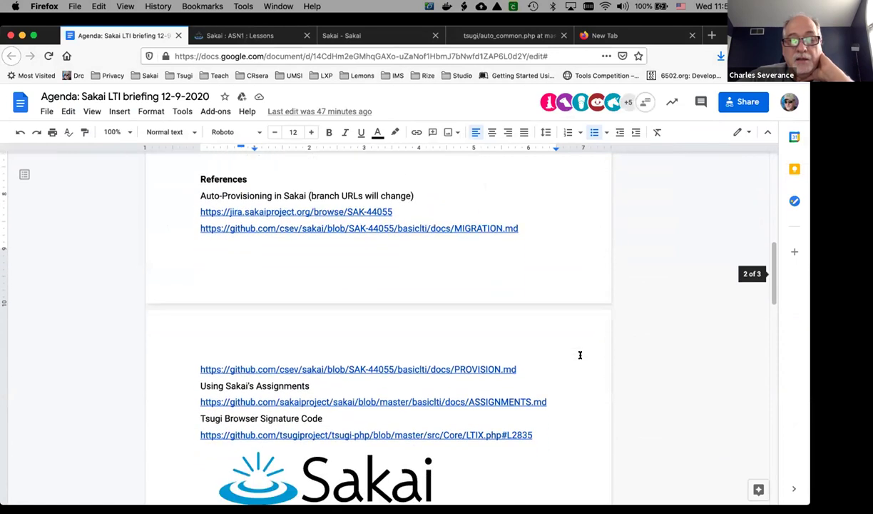
pyautogui.click(282, 434)
pyautogui.click(282, 451)
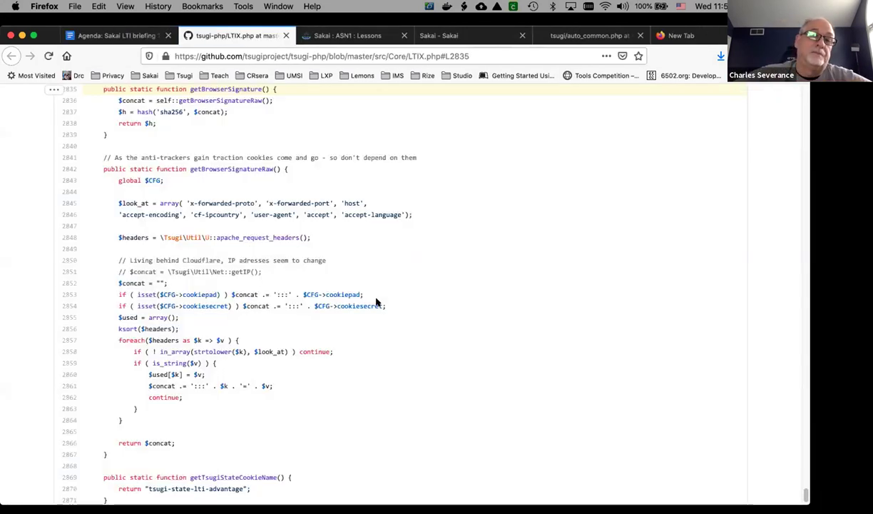
pyautogui.scroll(-3, 378, 300)
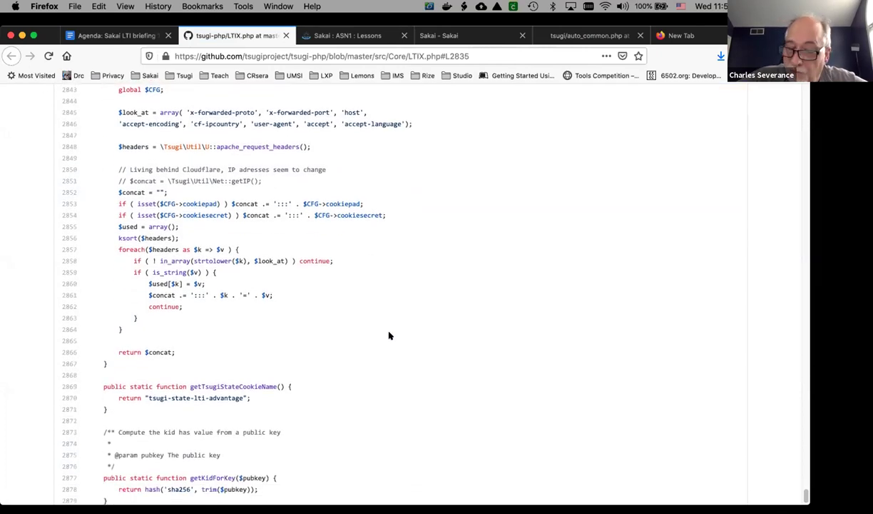
pyautogui.scroll(5, 389, 335)
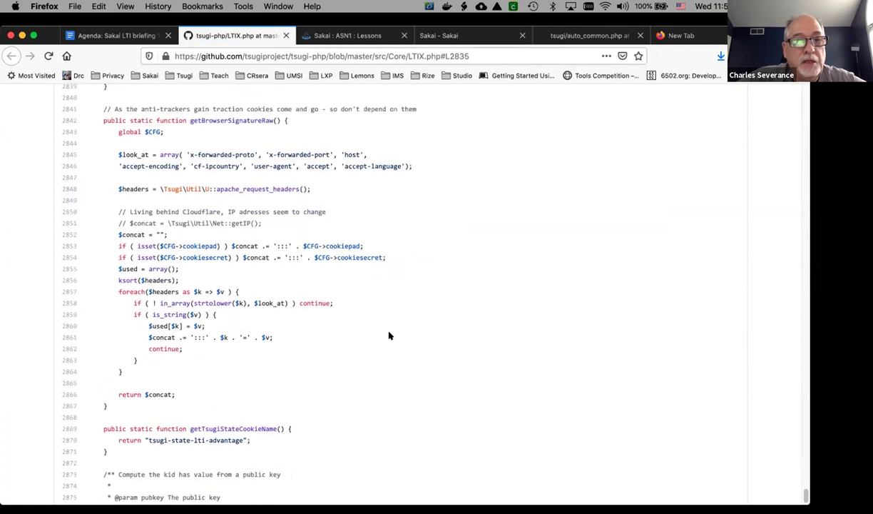
pyautogui.scroll(-2, 389, 336)
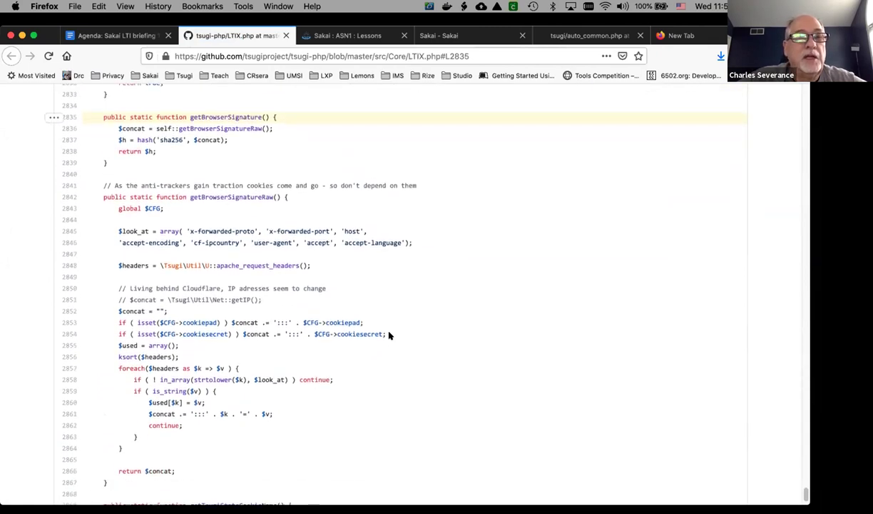